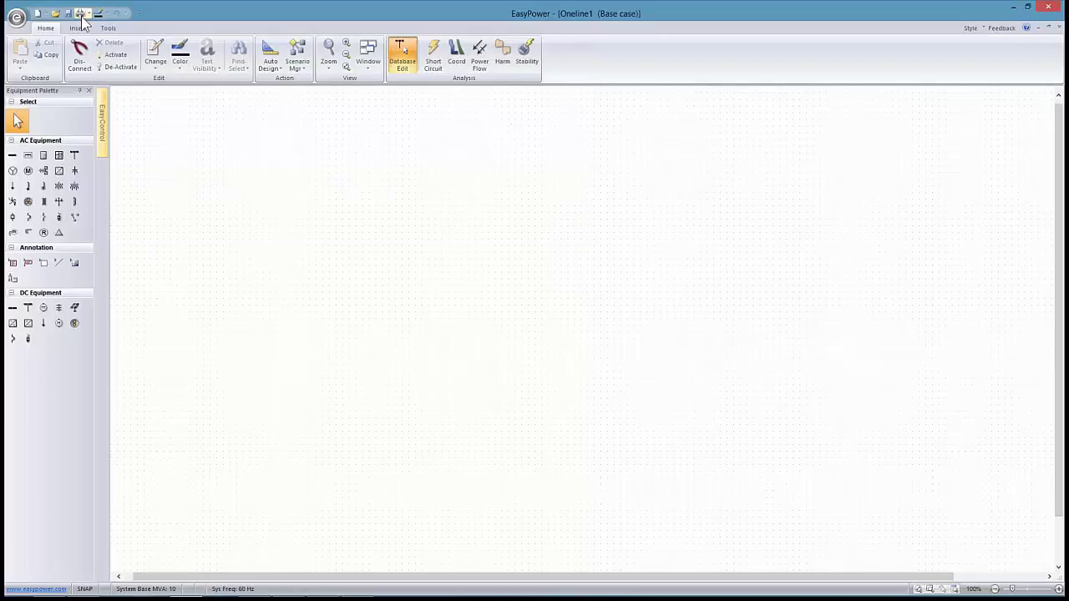
# Open the DC Bus Example-1 one-line file from the Samples folder
pyautogui.click(816, 58)
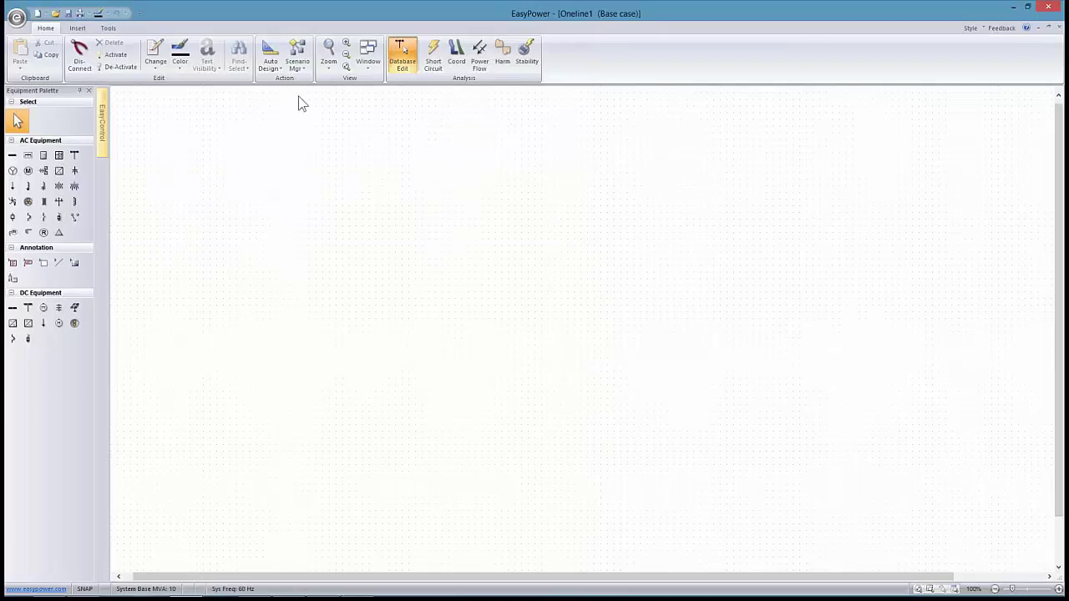
pyautogui.click(56, 14)
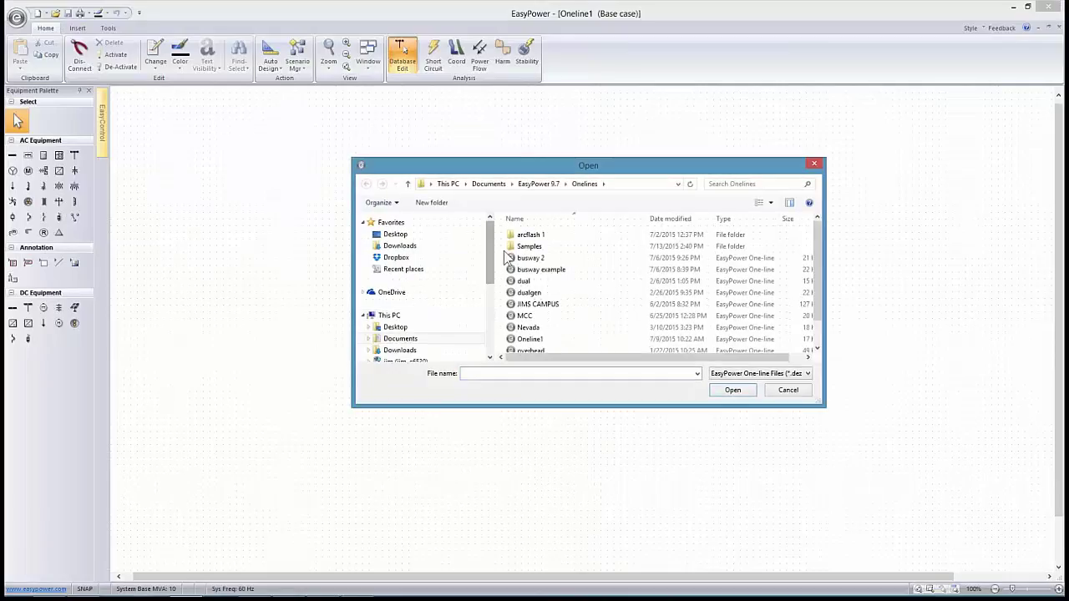
pyautogui.doubleClick(526, 246)
pyautogui.click(518, 248)
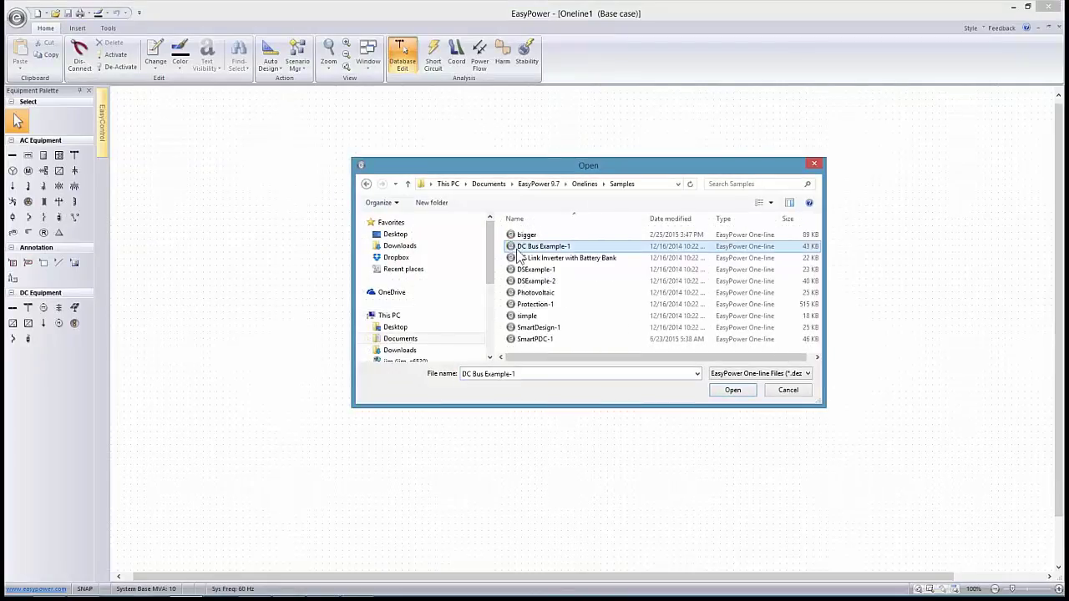
pyautogui.click(729, 390)
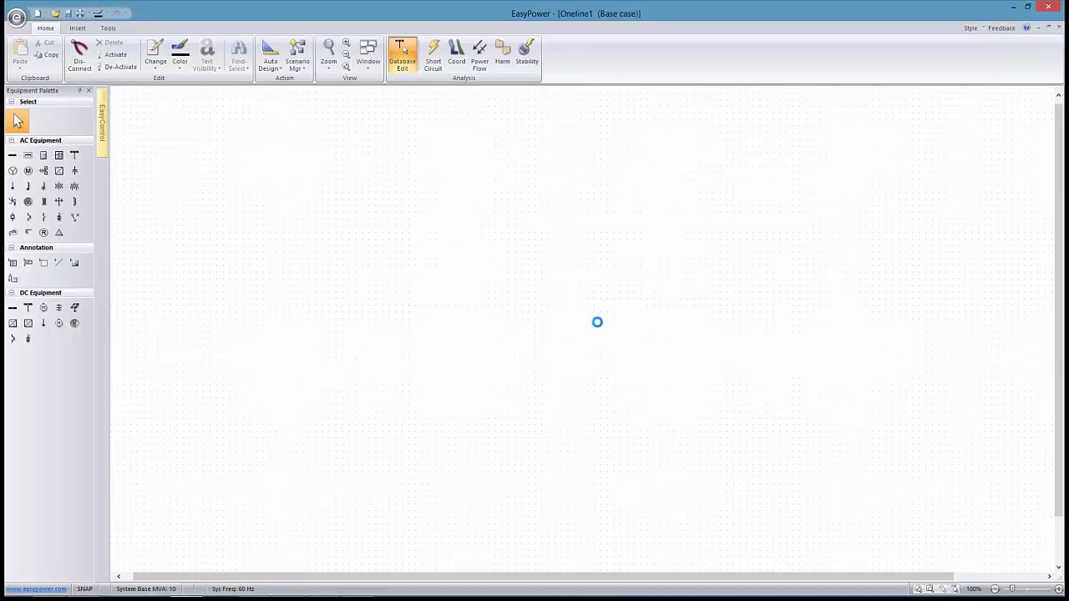
# Examine the one-line from the utility and AC switchgear through the rectifier to the DC buses, motors and loads
pyautogui.scroll(-2, 584, 334)
pyautogui.moveTo(577, 342); pyautogui.dragTo(567, 301)
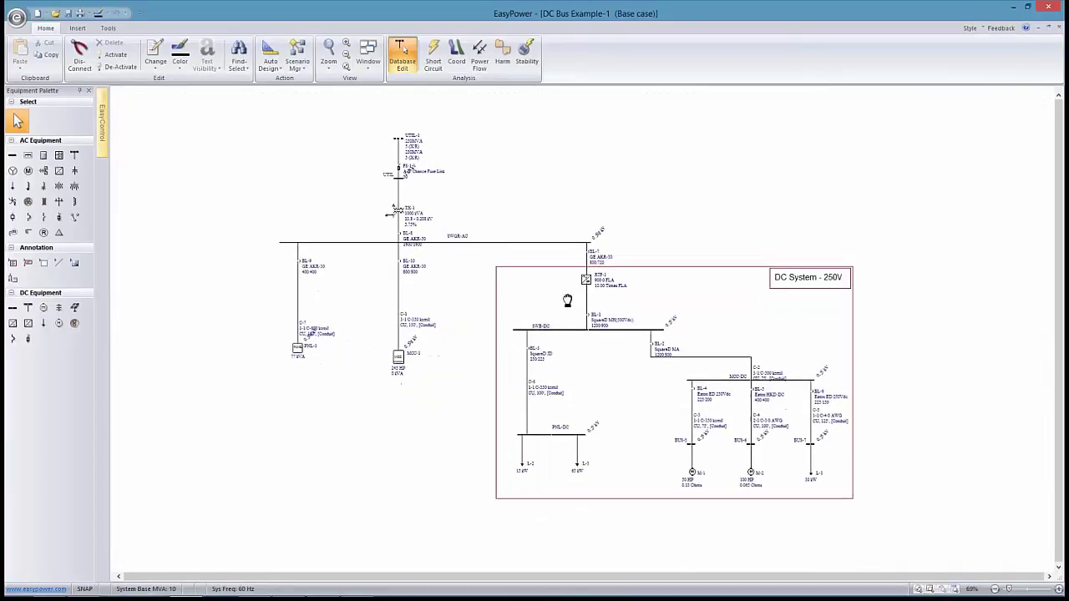
pyautogui.scroll(1, 567, 300)
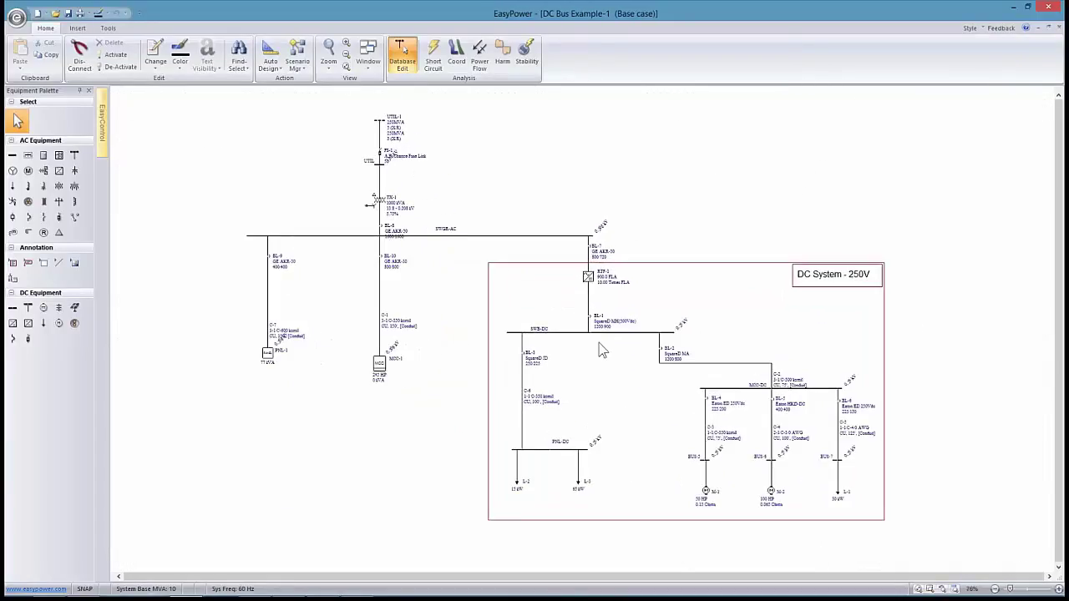
pyautogui.scroll(3, 613, 354)
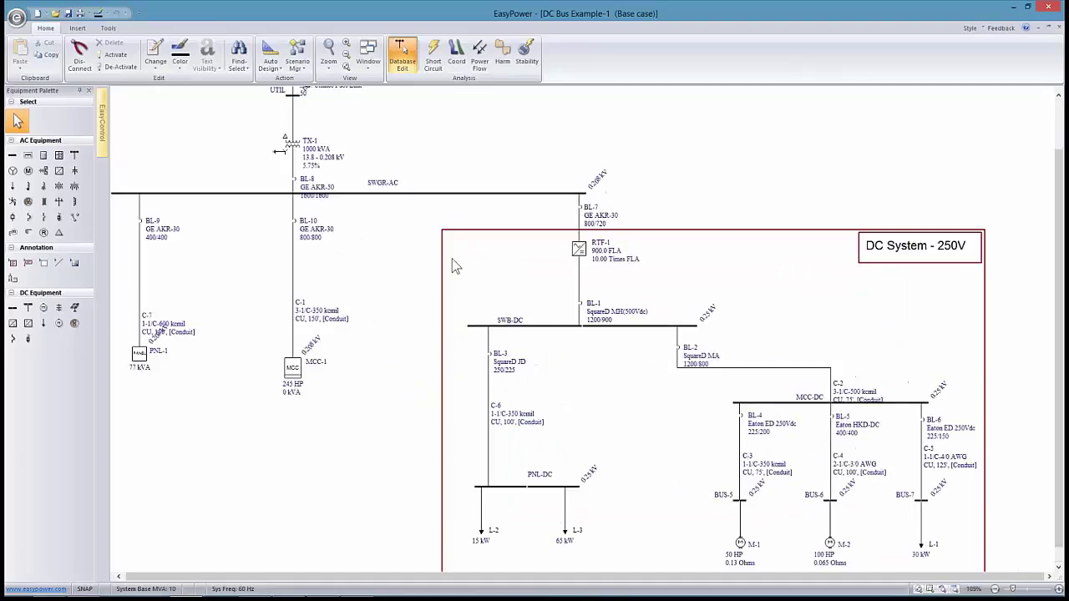
pyautogui.scroll(-1, 452, 265)
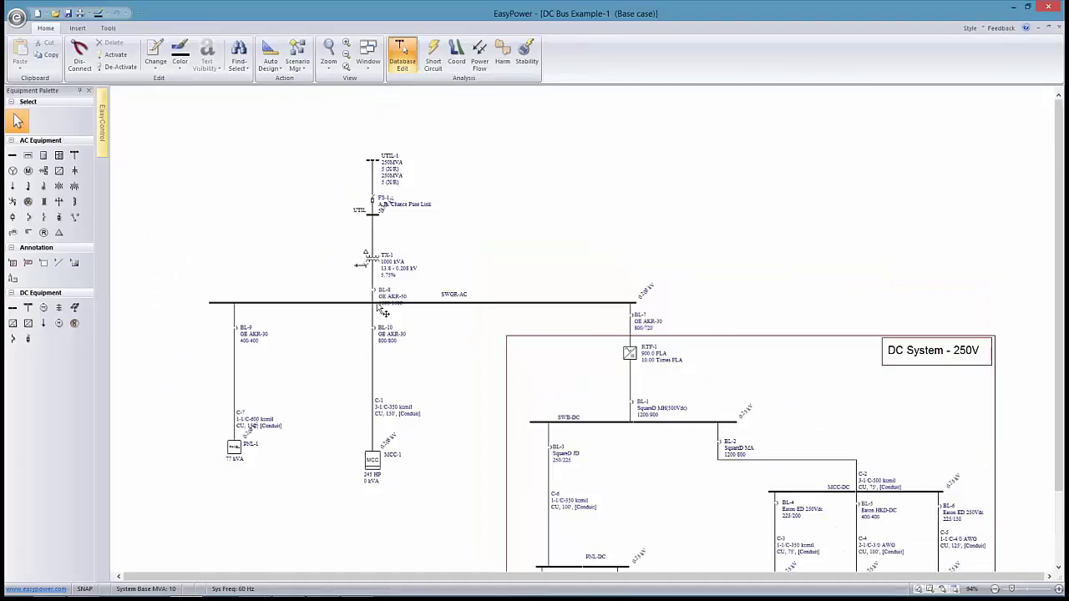
pyautogui.scroll(3, 385, 250)
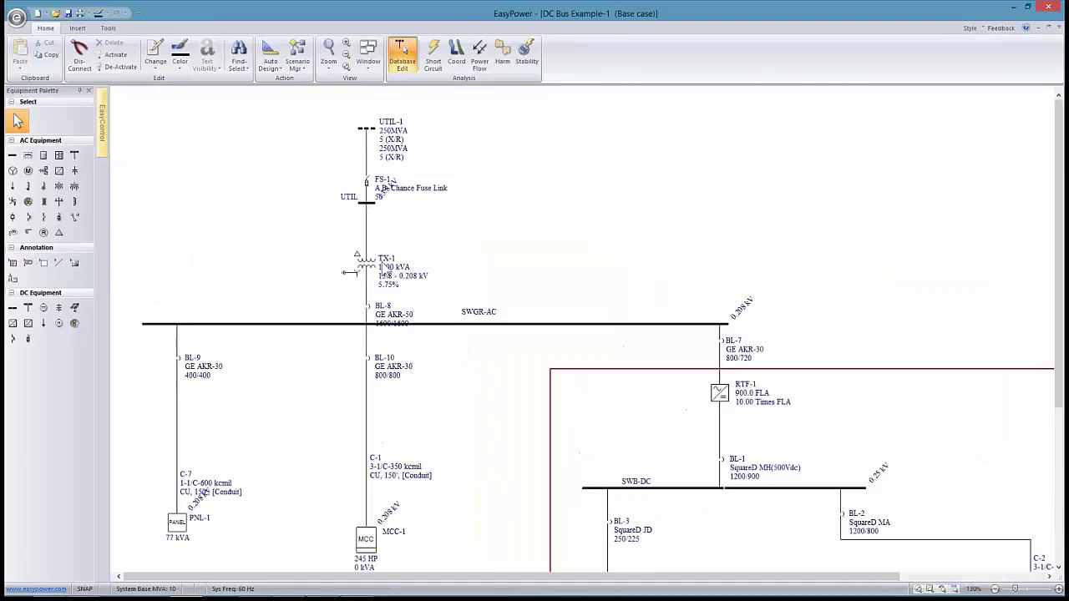
pyautogui.scroll(-3, 619, 351)
pyautogui.hscroll(3, 620, 352)
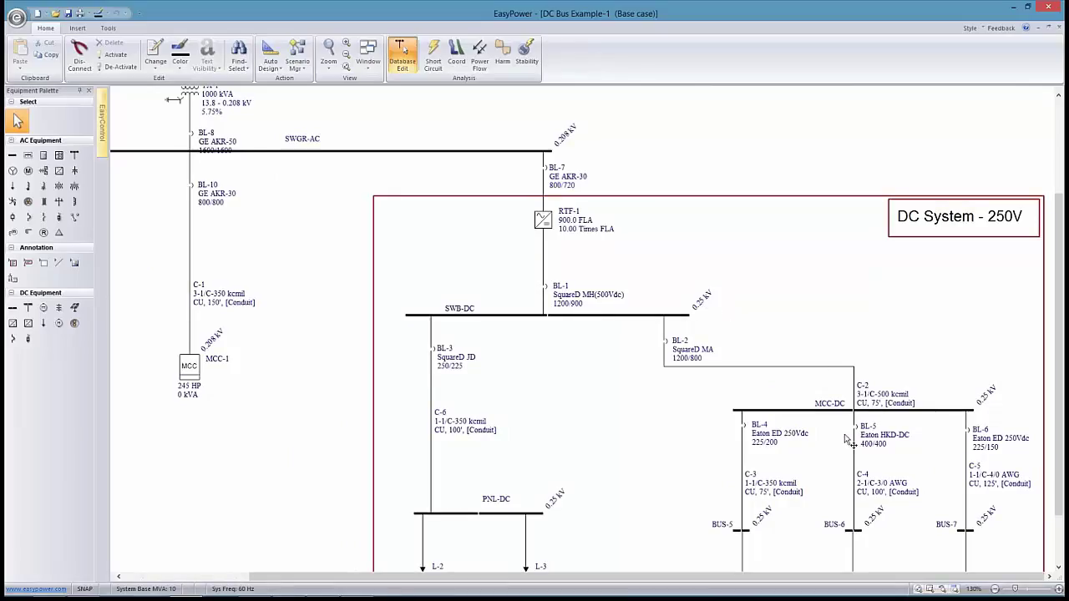
pyautogui.scroll(-3, 814, 417)
pyautogui.hscroll(1, 814, 417)
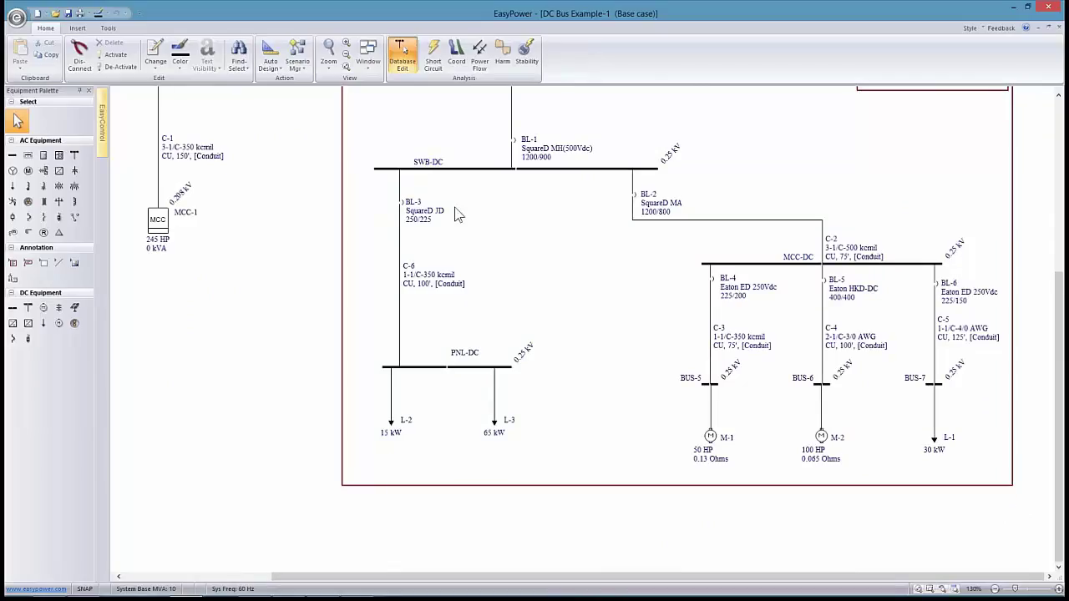
pyautogui.scroll(2, 458, 216)
pyautogui.hscroll(-1, 458, 215)
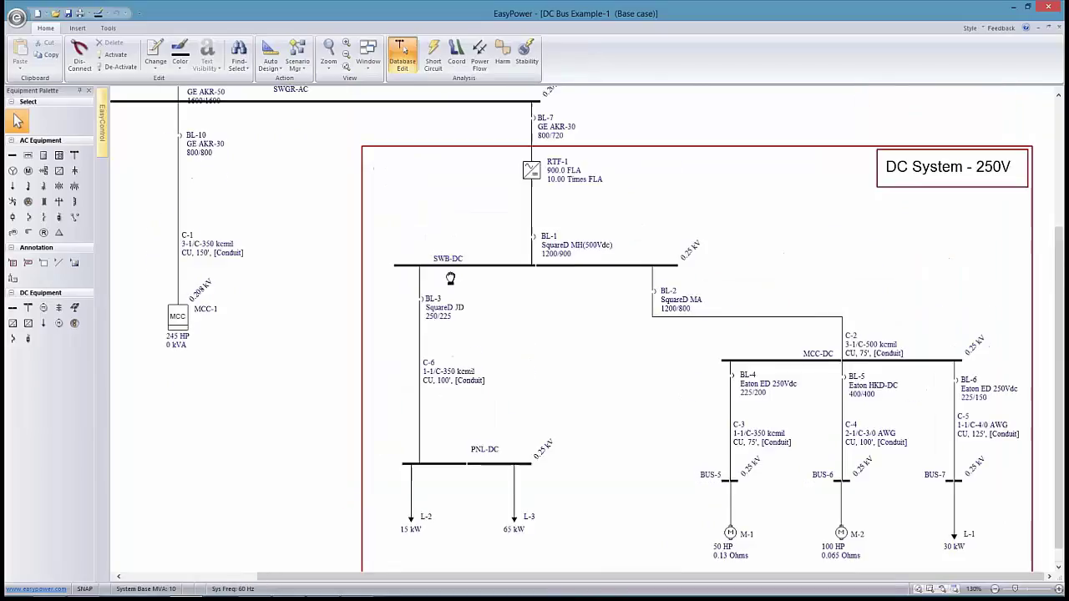
# Fault all buses in the Short Circuit focus and compare the momentary fault currents with the arc flash results
pyautogui.click(434, 57)
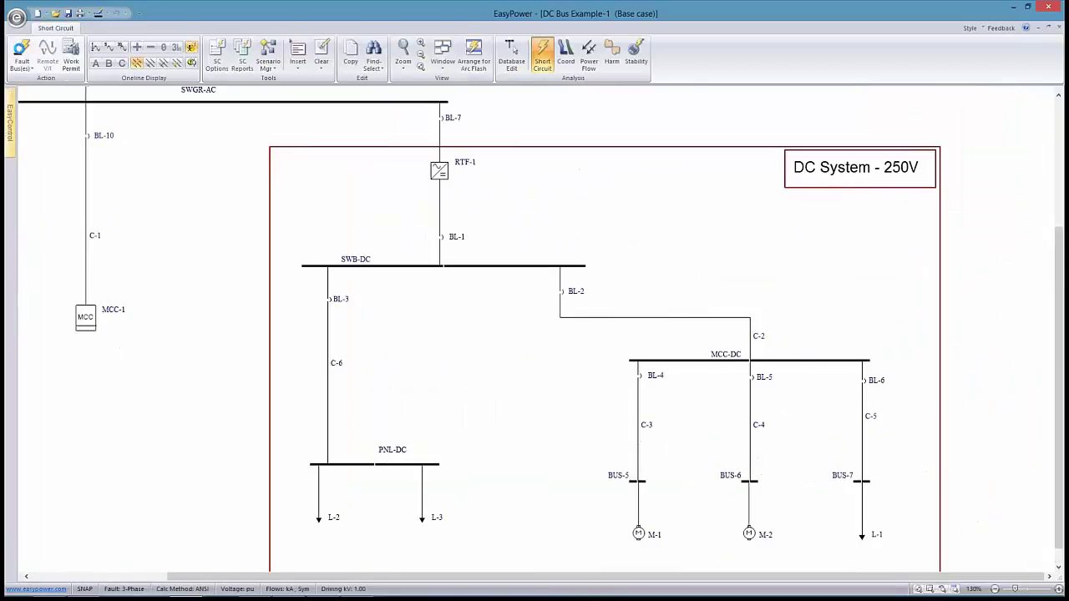
pyautogui.click(20, 52)
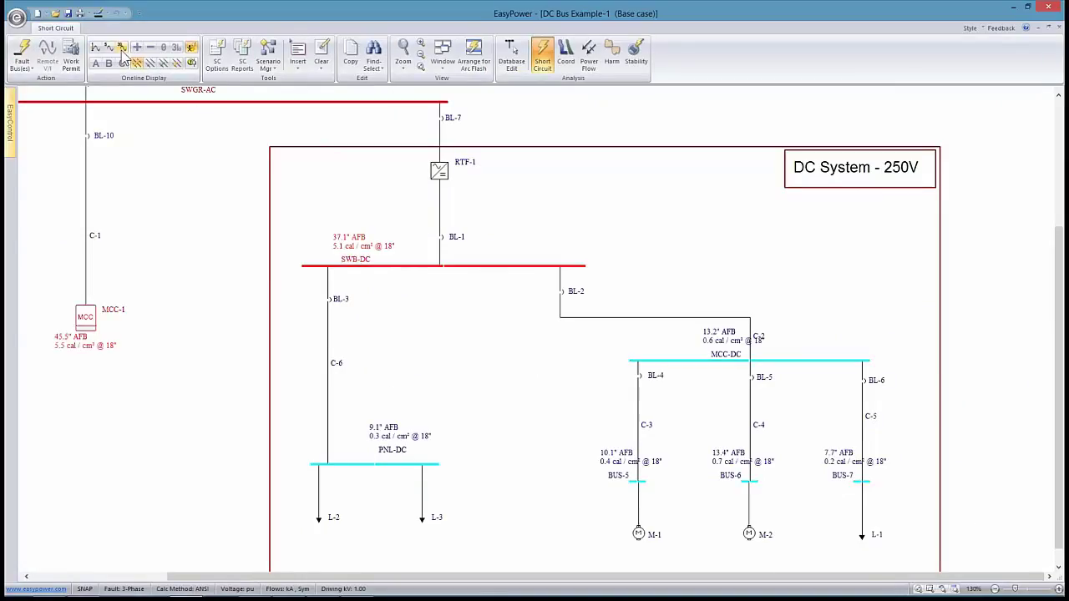
pyautogui.click(95, 48)
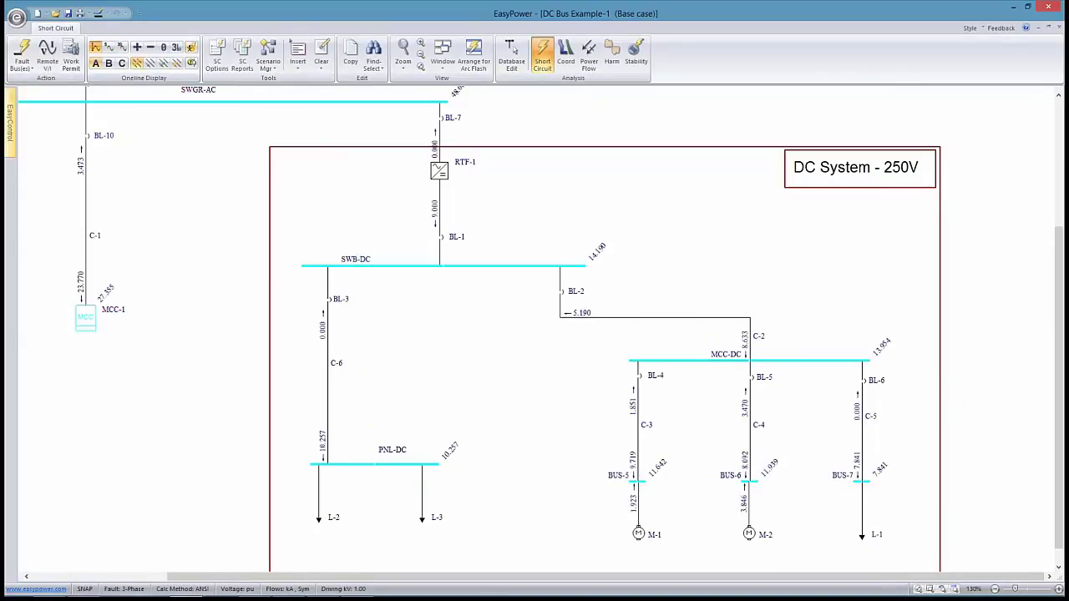
pyautogui.click(191, 51)
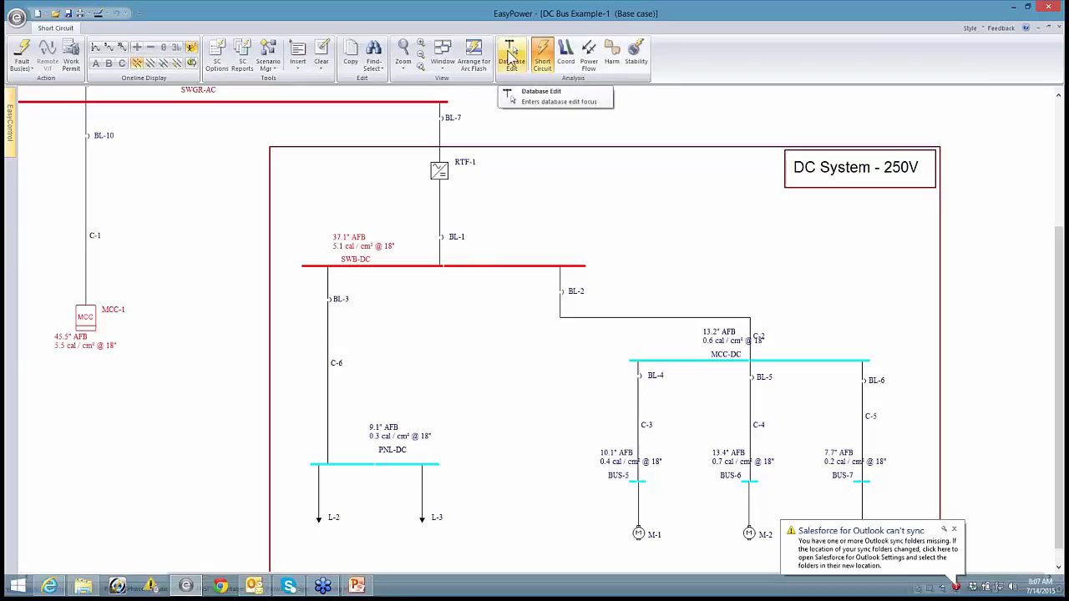
# Return to Database Edit and place a DC battery below the SWB-DC bus, between the PNL-DC and MCC-DC branches
pyautogui.click(511, 56)
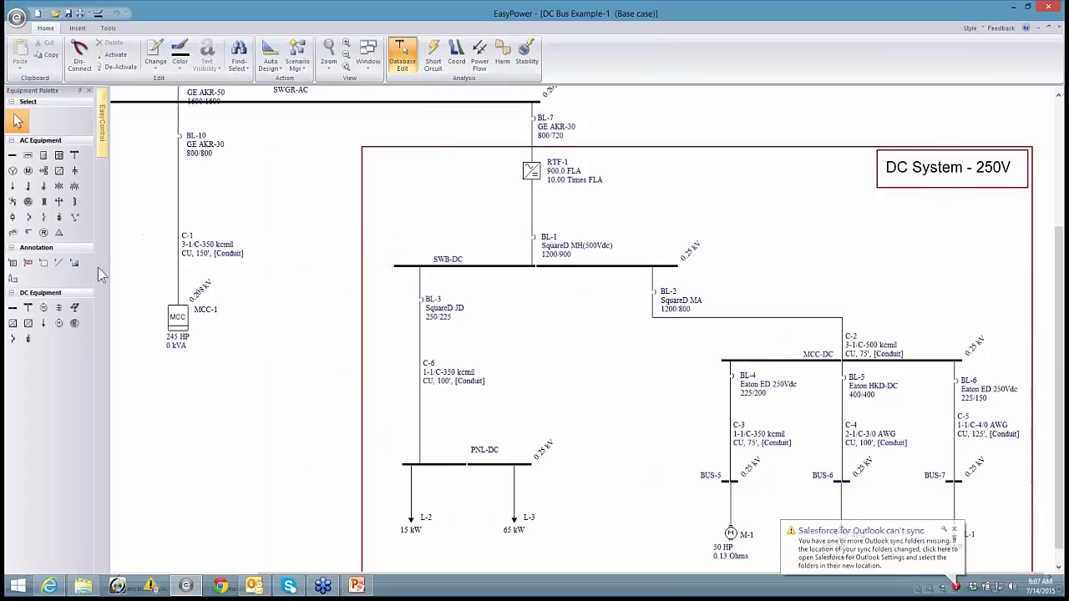
pyautogui.click(58, 307)
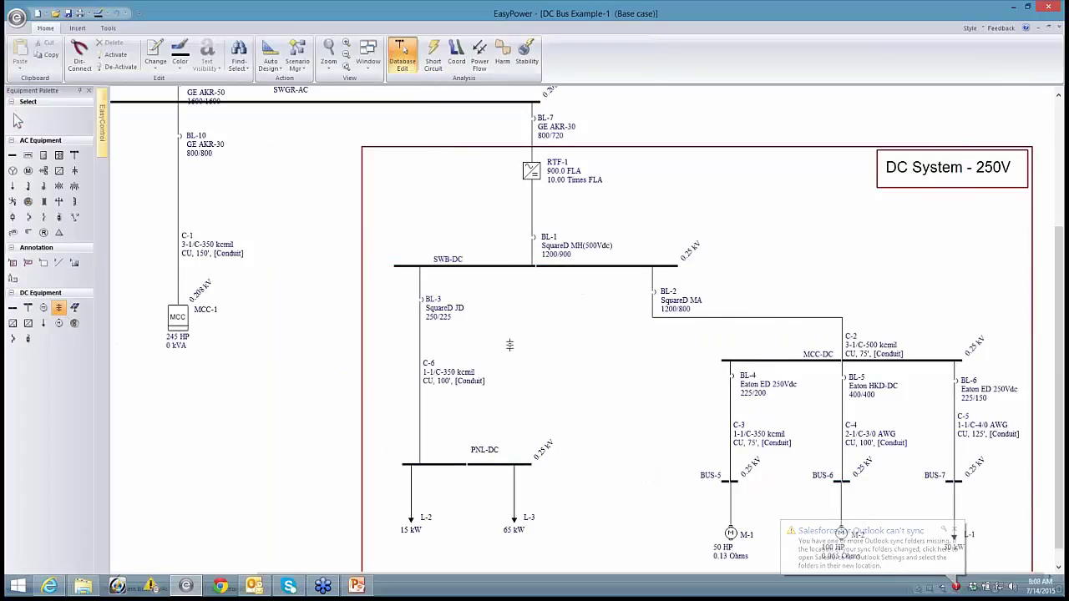
pyautogui.click(601, 349)
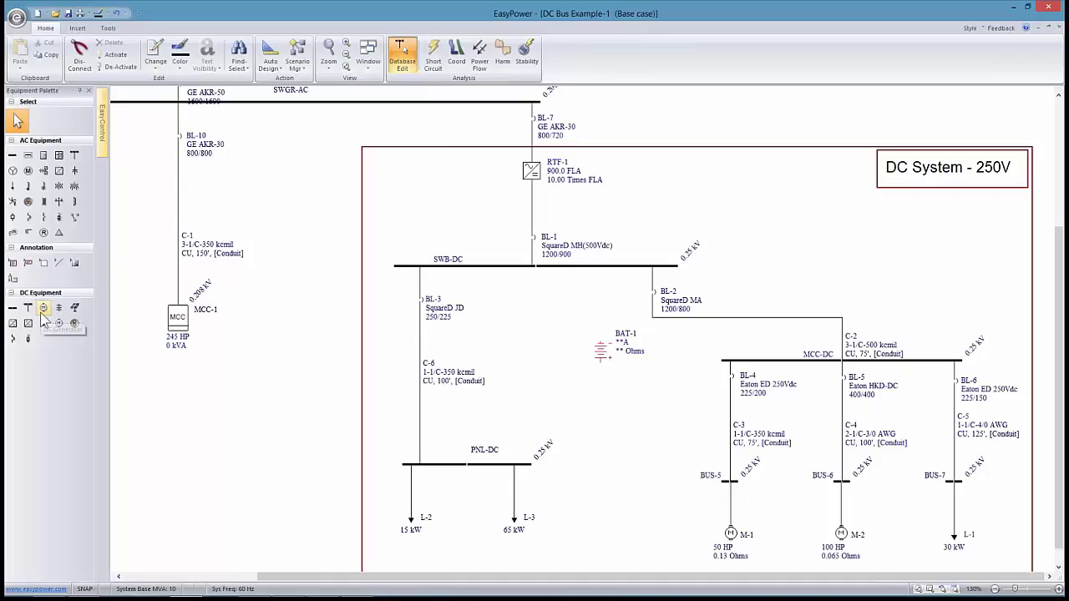
# Connect the battery to the SWB-DC bus with a DC cable and move the battery's new bus farther down
pyautogui.click(74, 324)
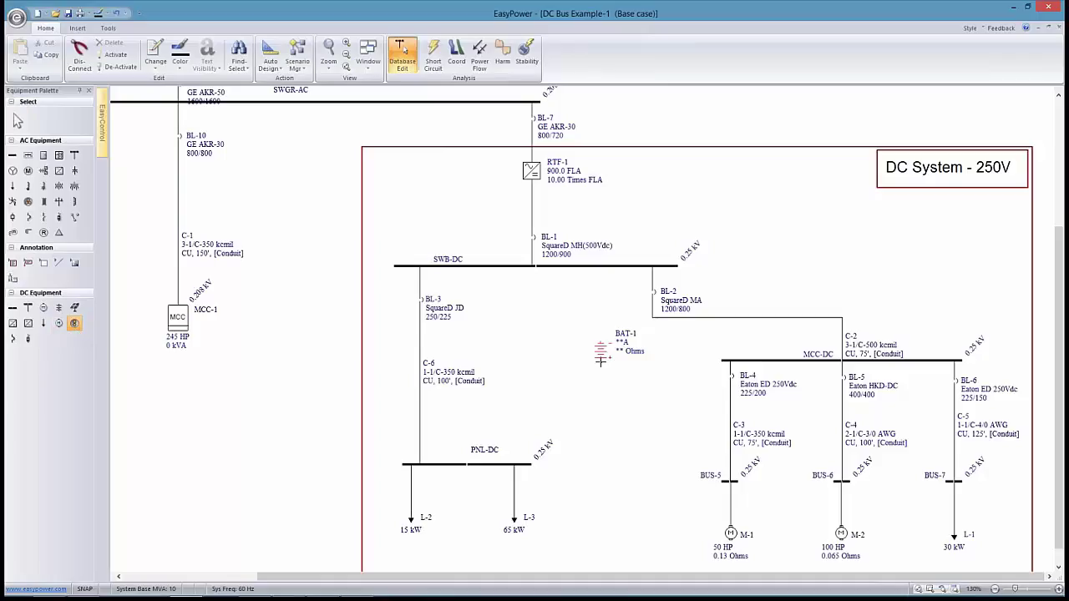
pyautogui.moveTo(565, 357); pyautogui.dragTo(565, 267)
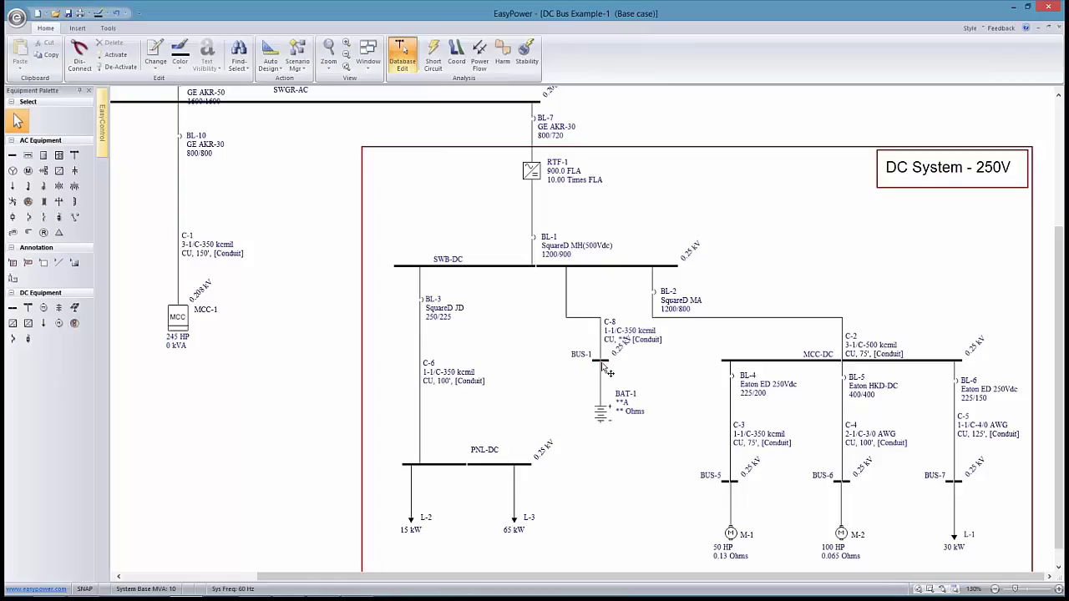
pyautogui.moveTo(608, 373); pyautogui.dragTo(598, 417)
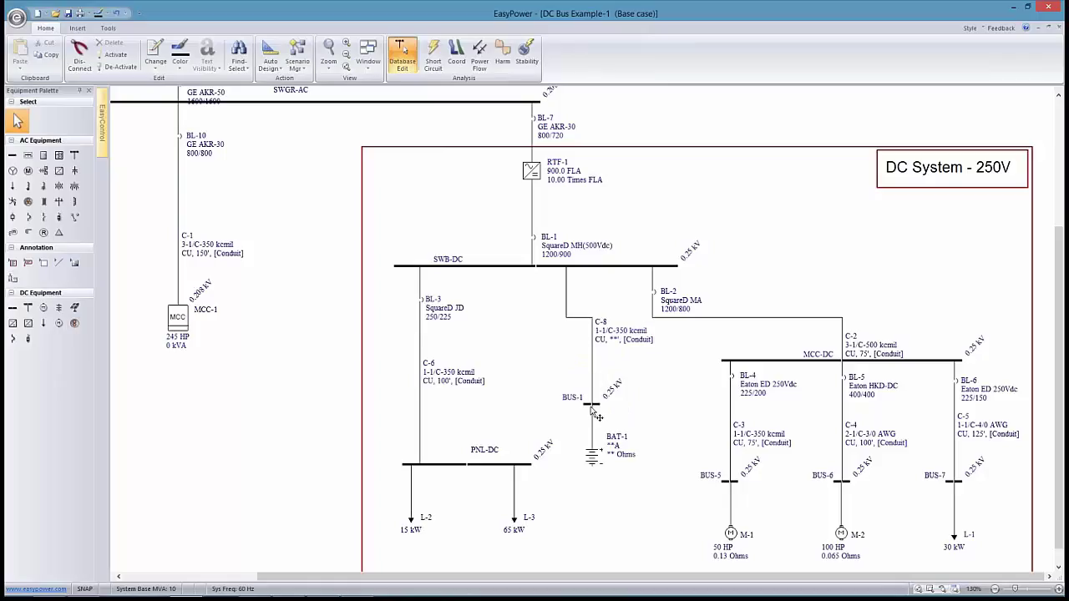
# Fill in the battery's specifications, including a total resistance of 1.3 ohms and a rated current of 1000 A
pyautogui.doubleClick(598, 459)
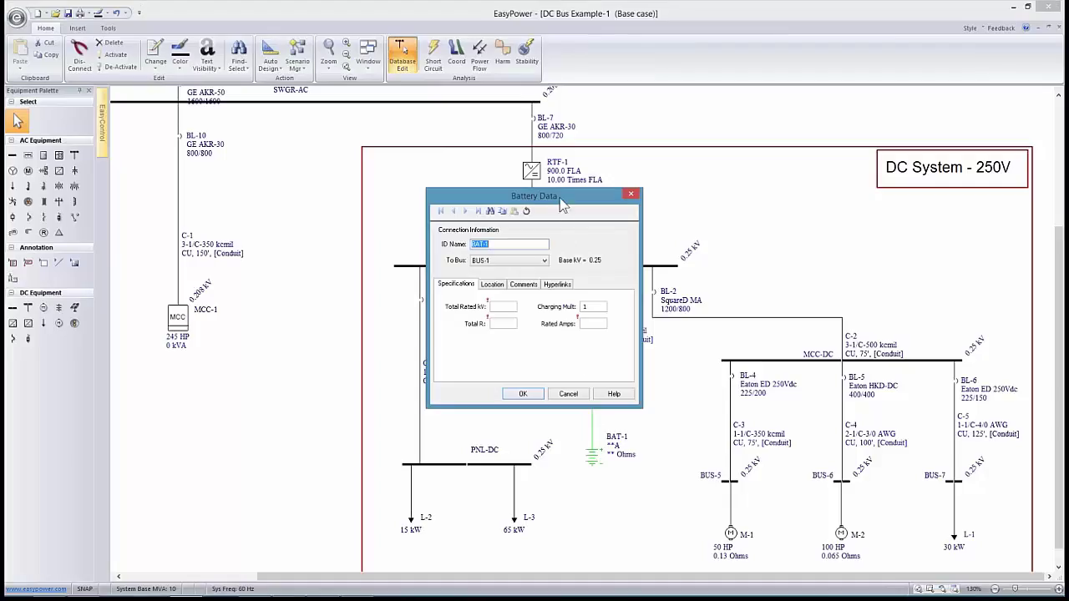
pyautogui.moveTo(563, 206); pyautogui.dragTo(453, 171)
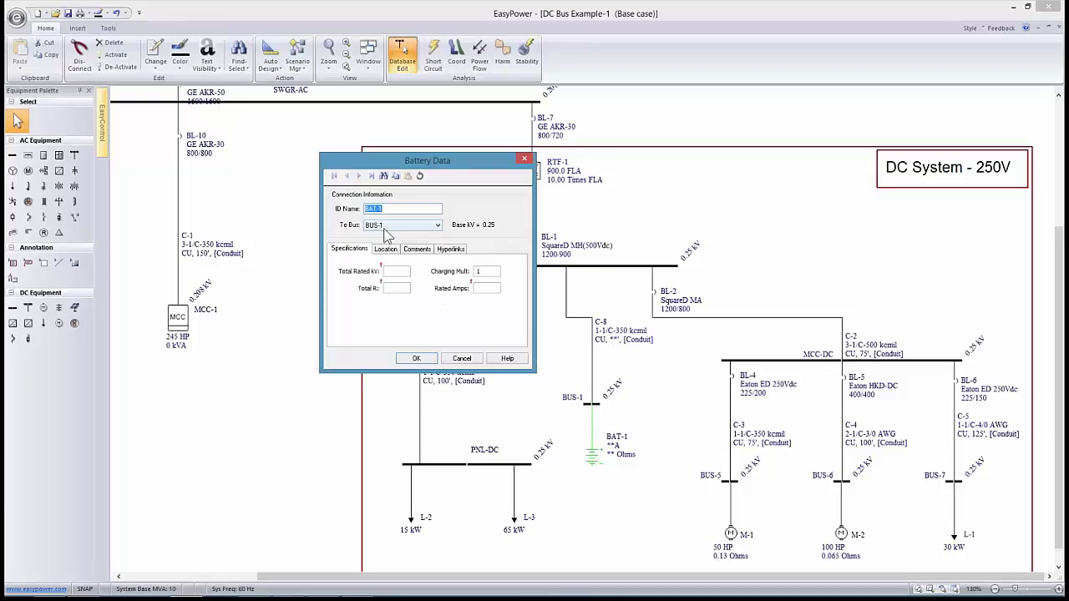
pyautogui.click(388, 272)
pyautogui.click(416, 358)
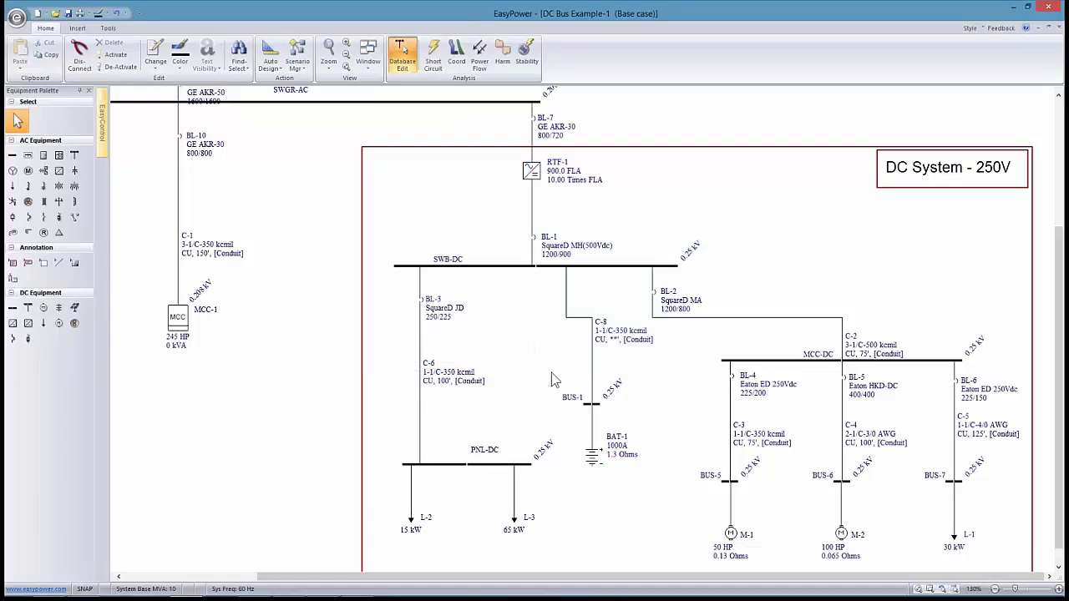
# Set the battery cable's length to 20 ft and calculate its resistance and ampere rating
pyautogui.doubleClick(597, 342)
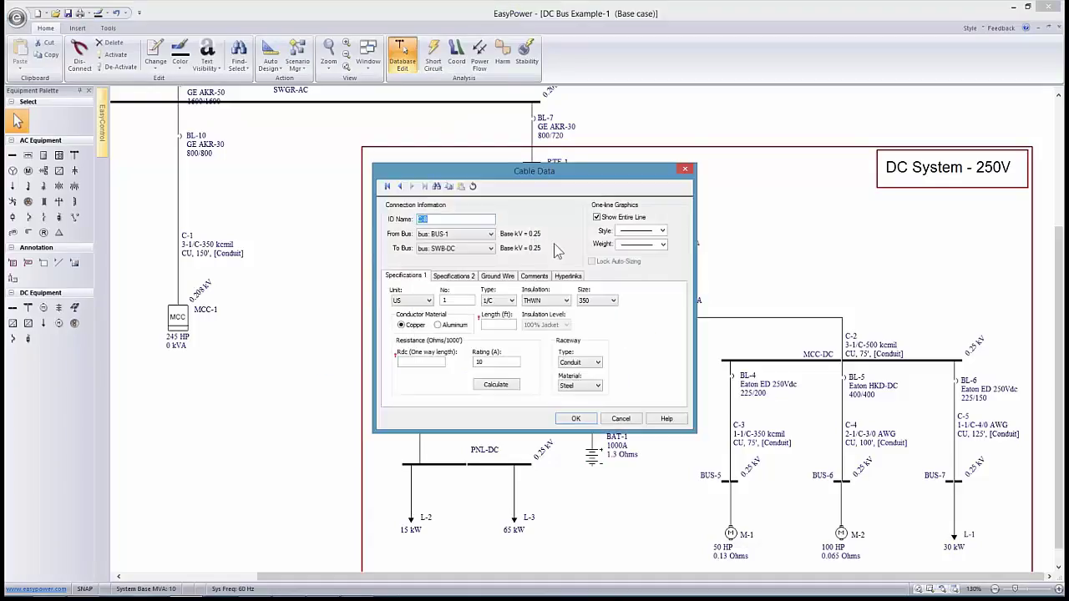
pyautogui.moveTo(526, 171); pyautogui.dragTo(410, 177)
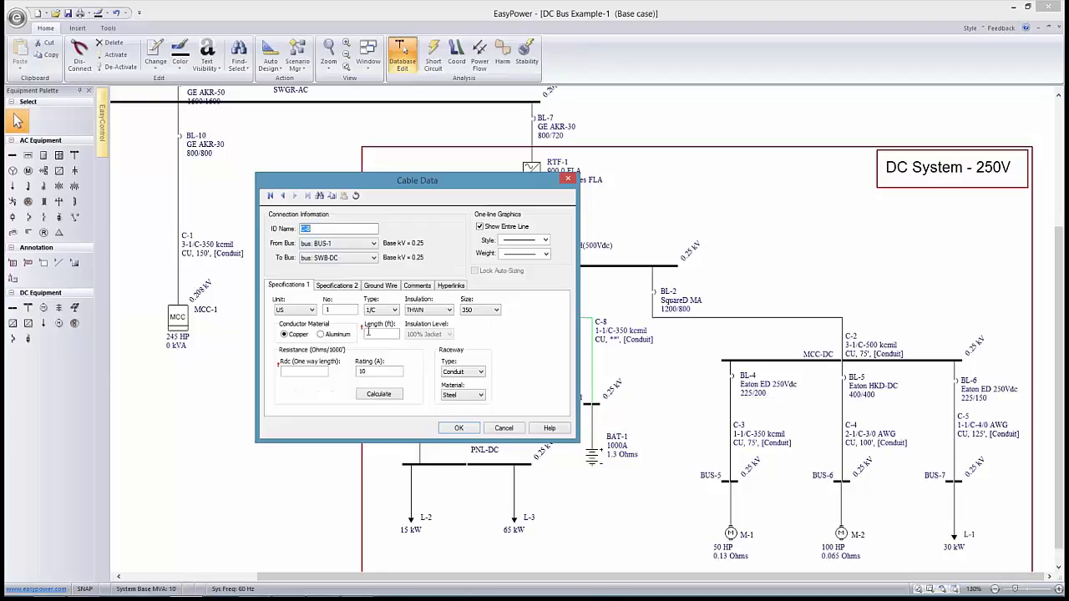
pyautogui.click(377, 334)
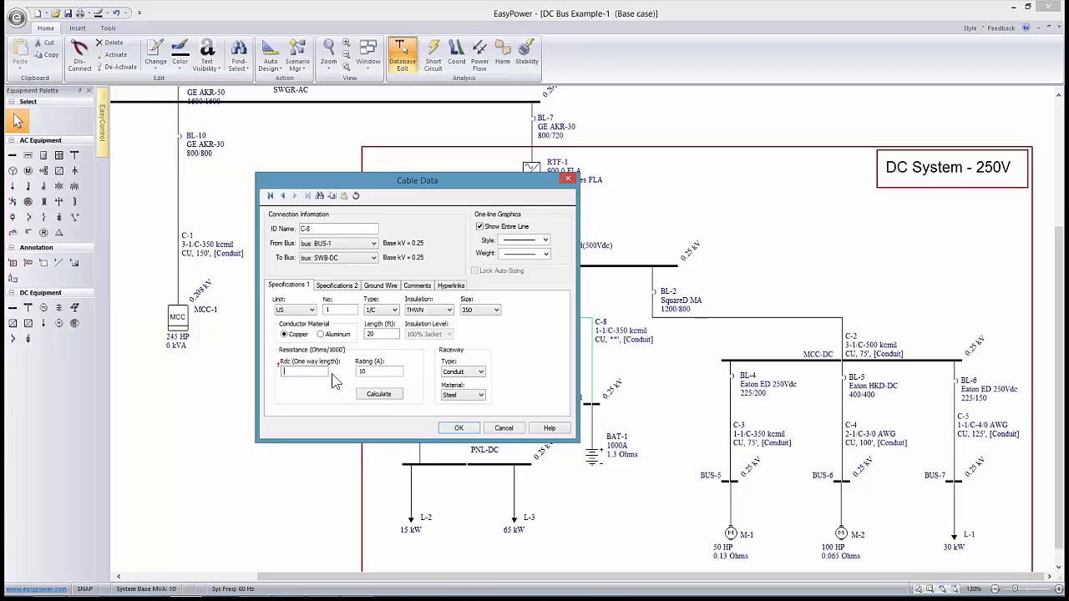
pyautogui.click(375, 394)
pyautogui.click(378, 395)
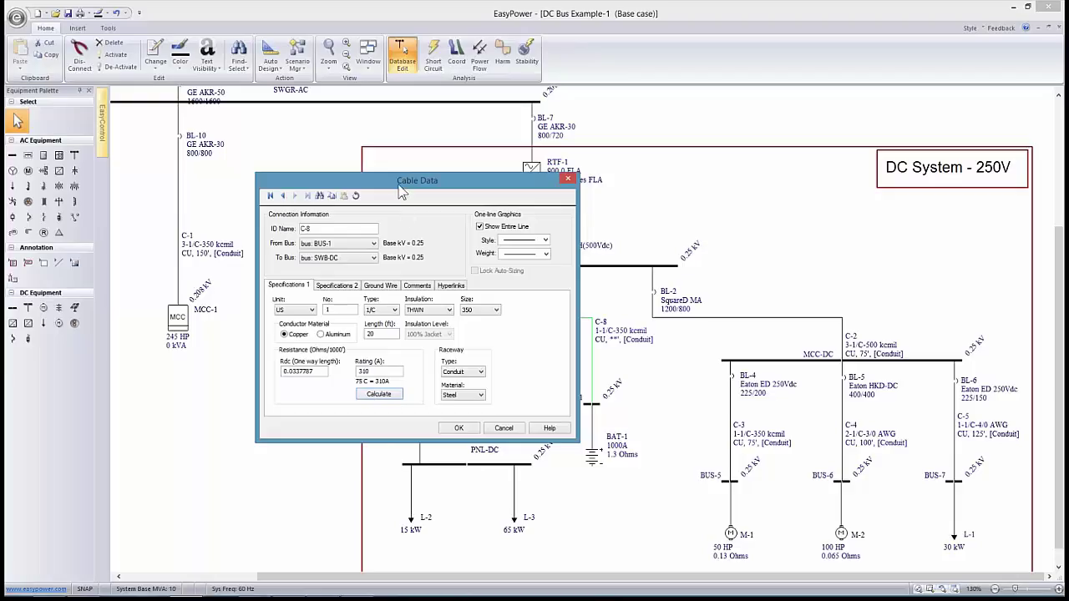
# Set the battery cable to 3 conductors, recalculate its rating and accept the cable data
pyautogui.moveTo(401, 191); pyautogui.dragTo(253, 150)
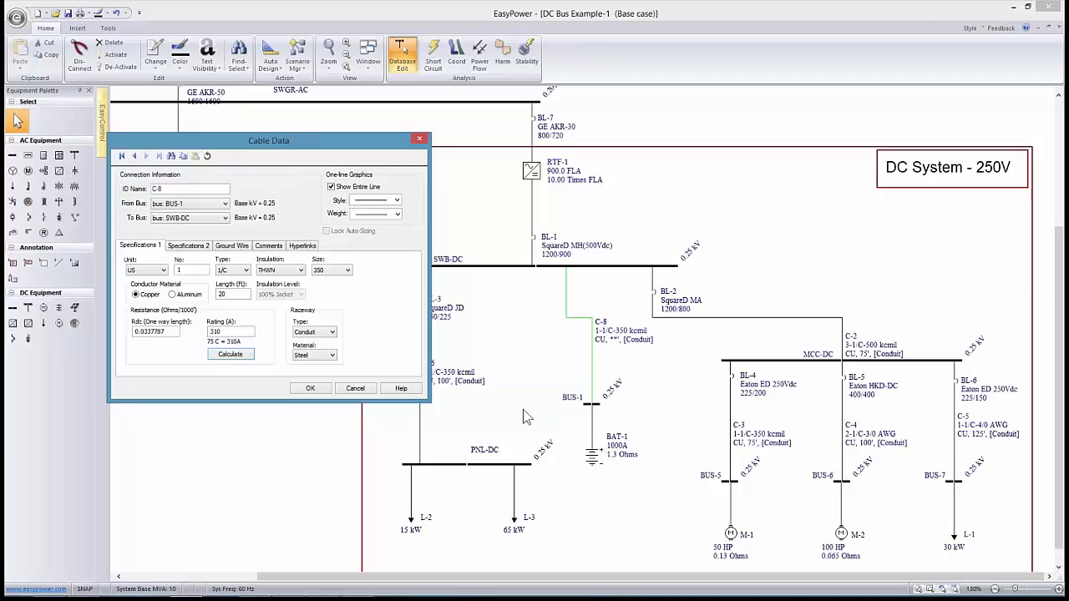
pyautogui.doubleClick(188, 268)
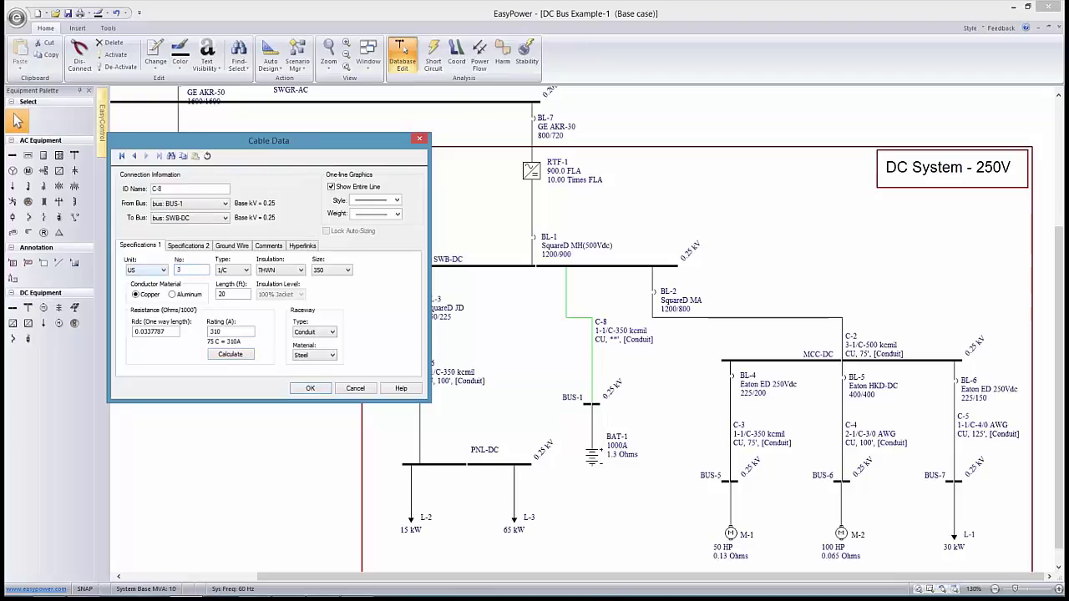
pyautogui.click(231, 354)
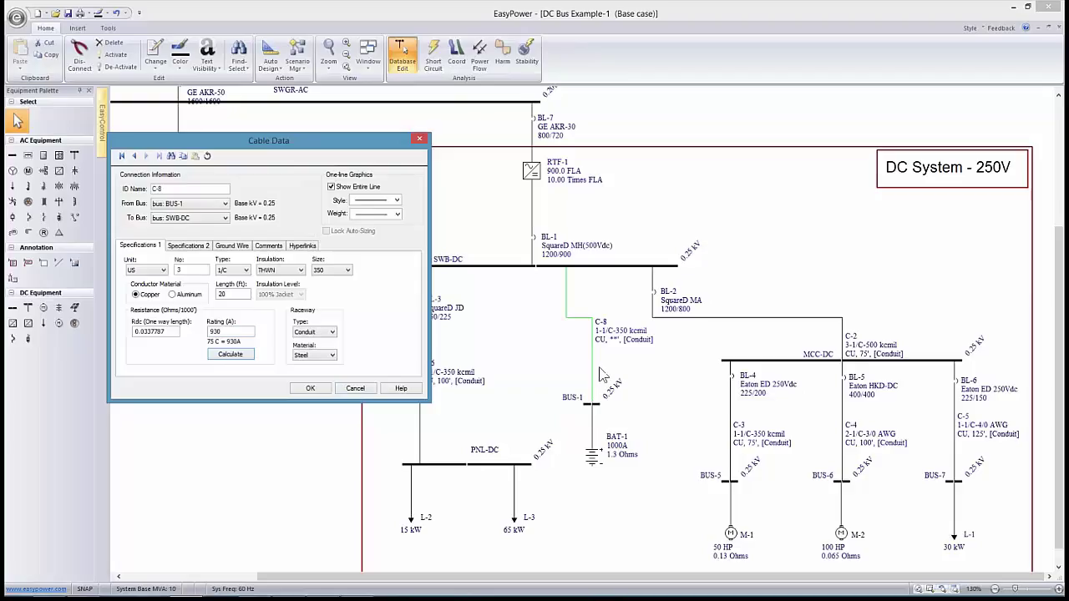
pyautogui.click(302, 393)
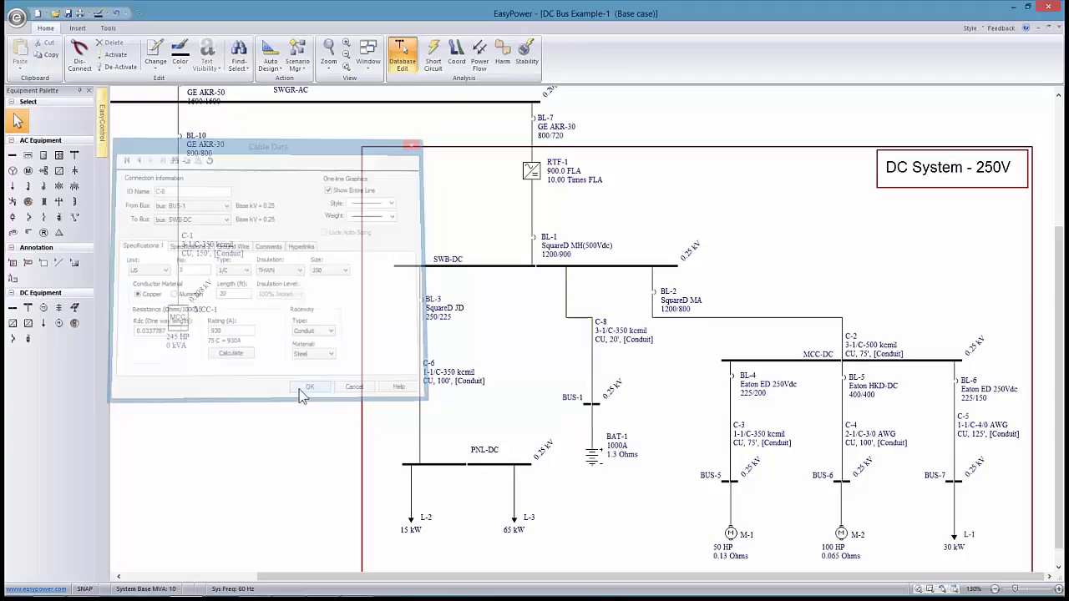
pyautogui.moveTo(652, 409); pyautogui.dragTo(622, 429)
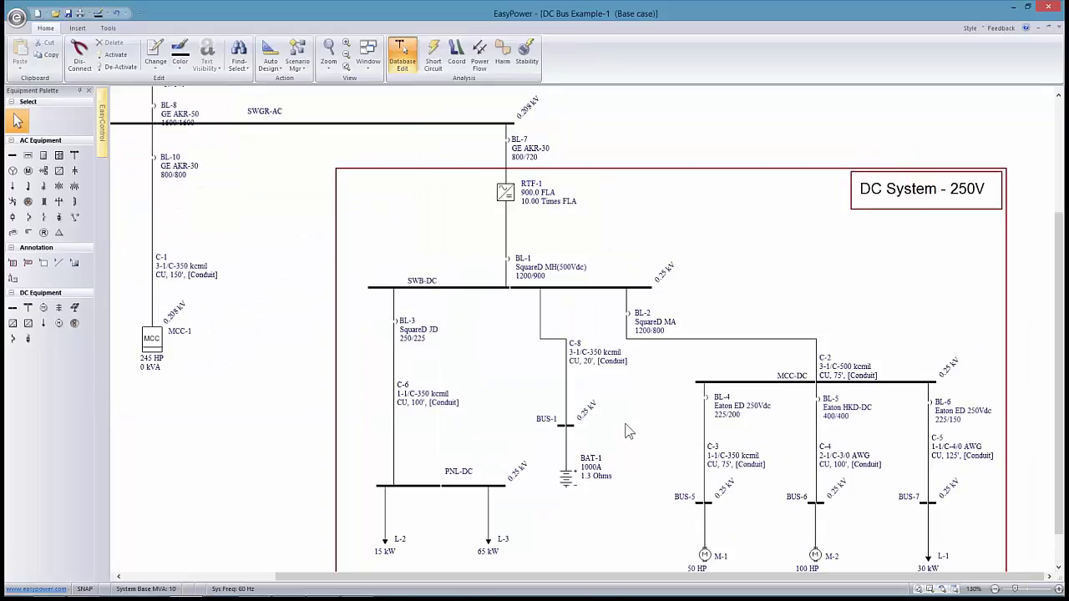
pyautogui.scroll(-2, 629, 431)
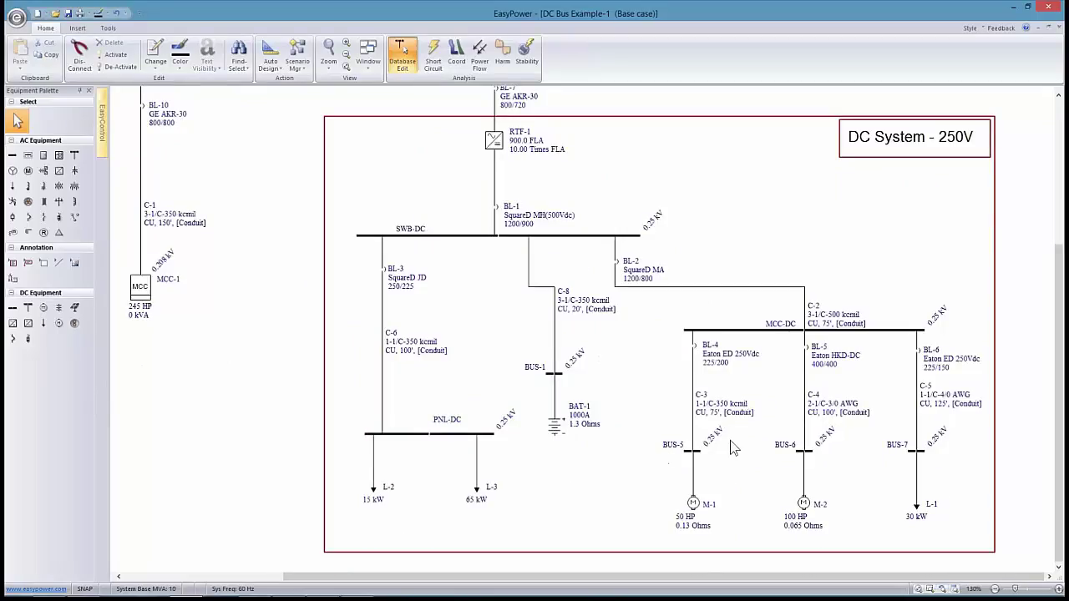
# Run a short circuit analysis on all buses and review the arc flash results across the DC and AC buses
pyautogui.click(433, 57)
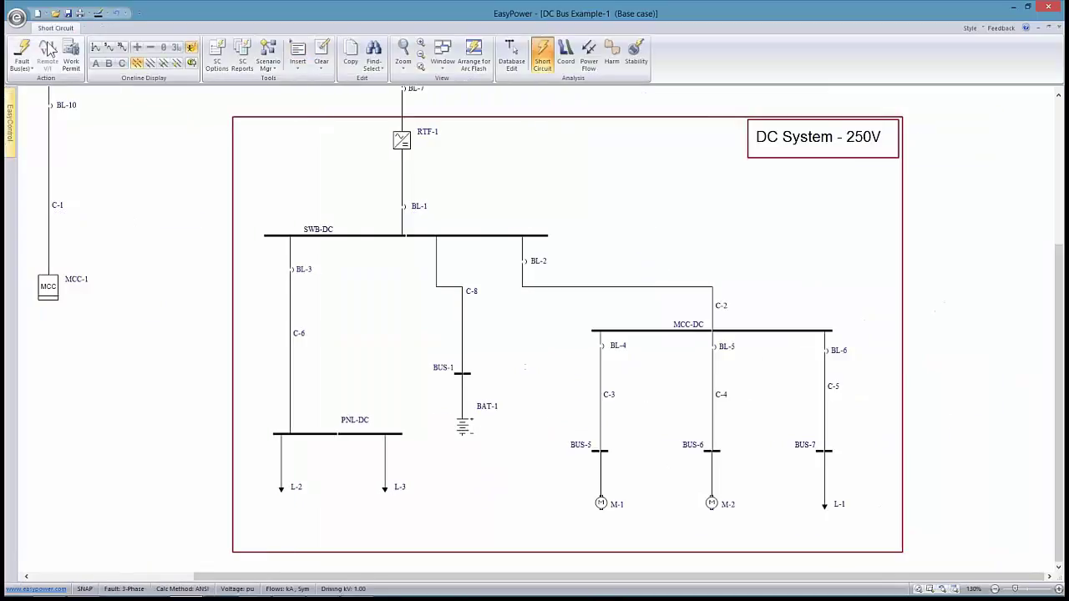
pyautogui.click(18, 52)
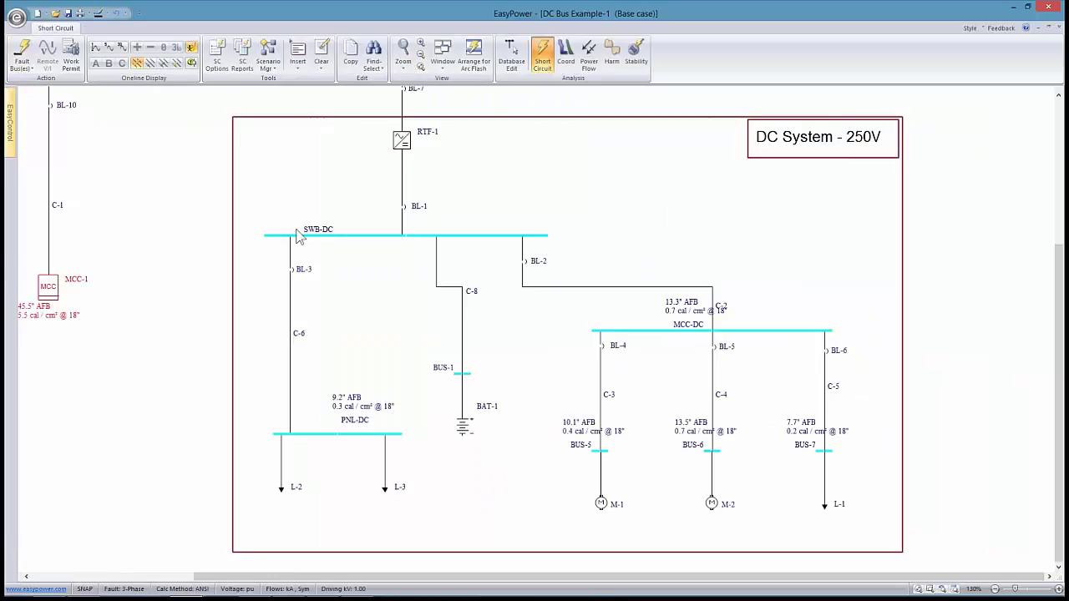
pyautogui.moveTo(433, 297); pyautogui.dragTo(577, 274)
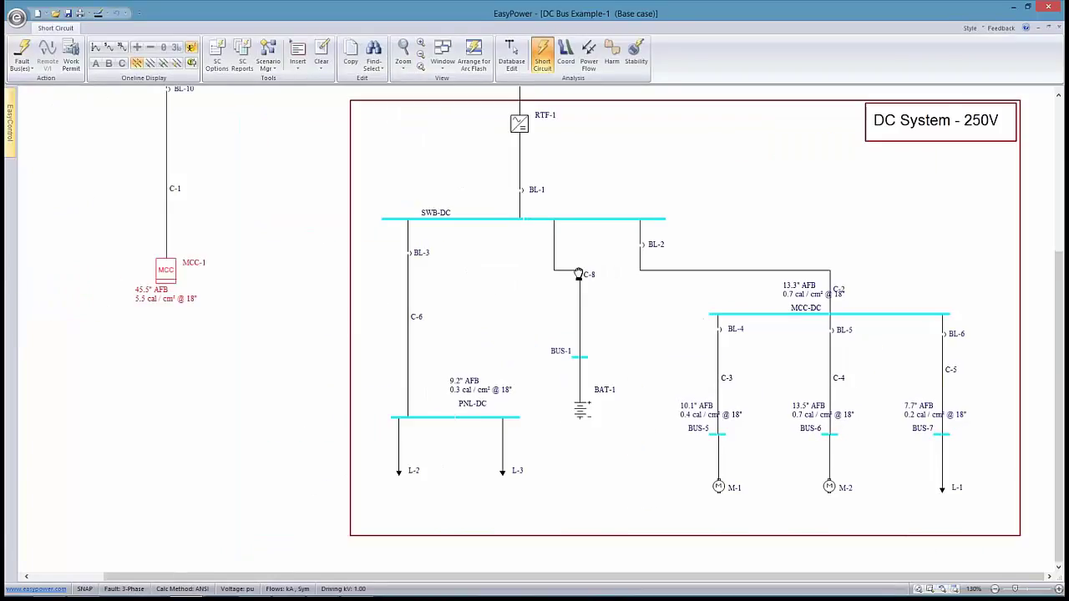
pyautogui.moveTo(426, 253); pyautogui.dragTo(453, 309)
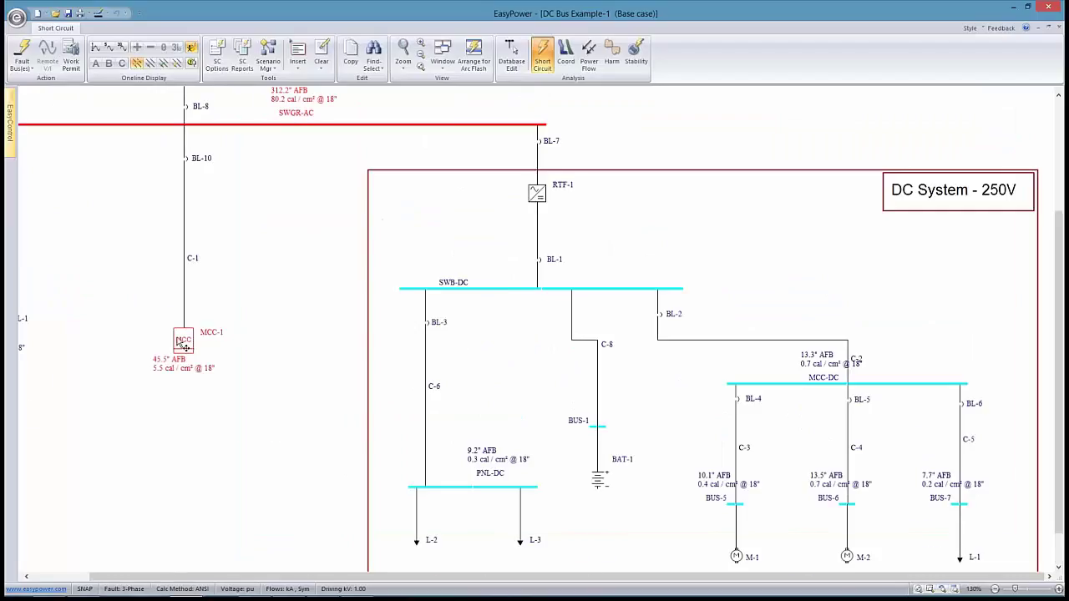
pyautogui.moveTo(183, 344); pyautogui.dragTo(321, 383)
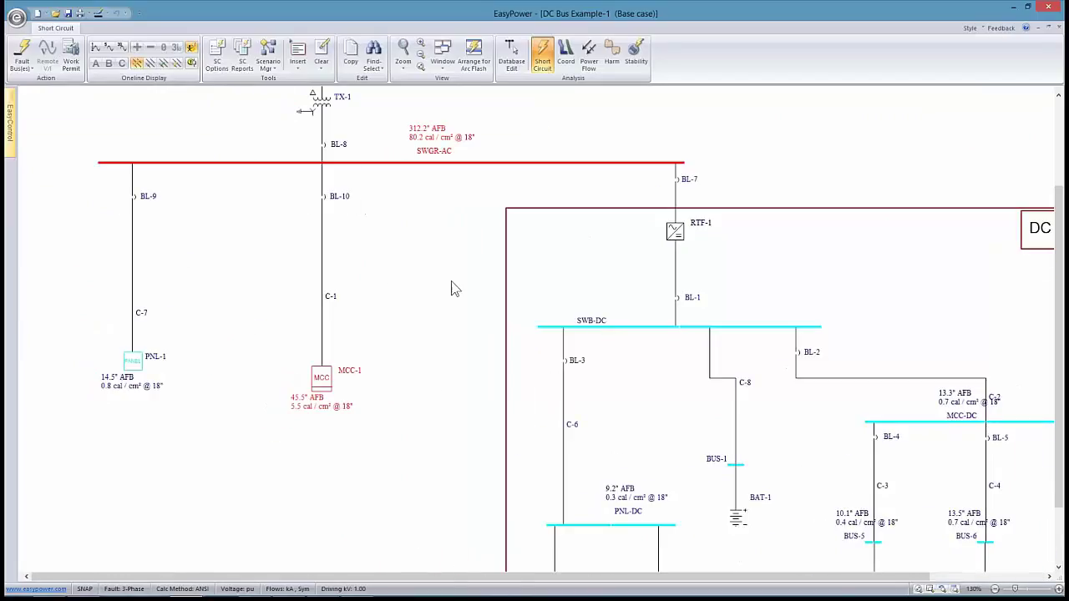
pyautogui.moveTo(548, 317); pyautogui.dragTo(341, 186)
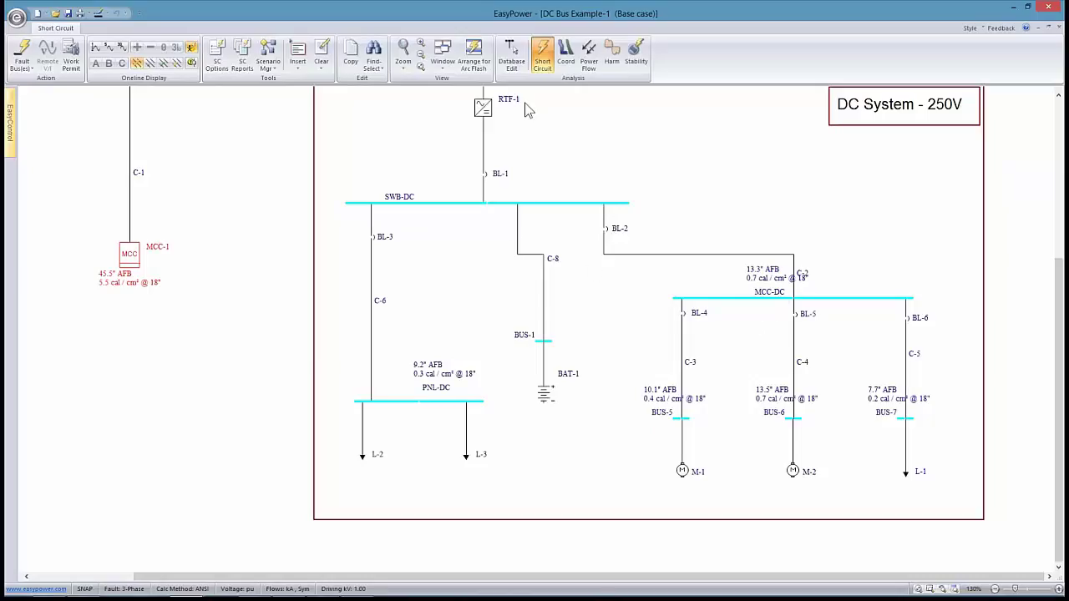
# Return to database editing and insert a DC breaker in the battery feeder just below the SWB-DC bus
pyautogui.click(515, 73)
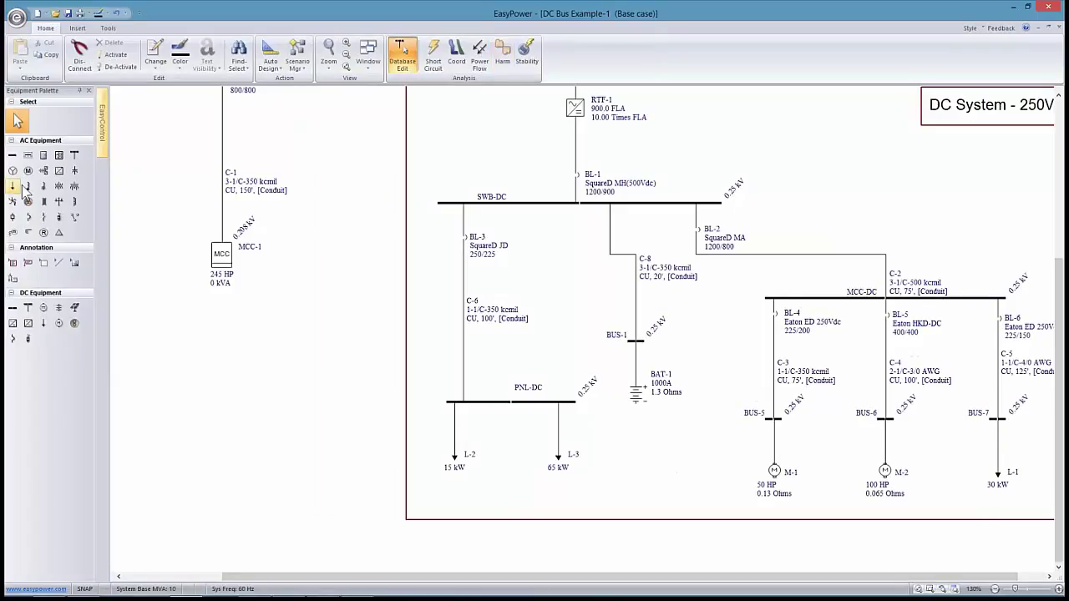
pyautogui.click(13, 338)
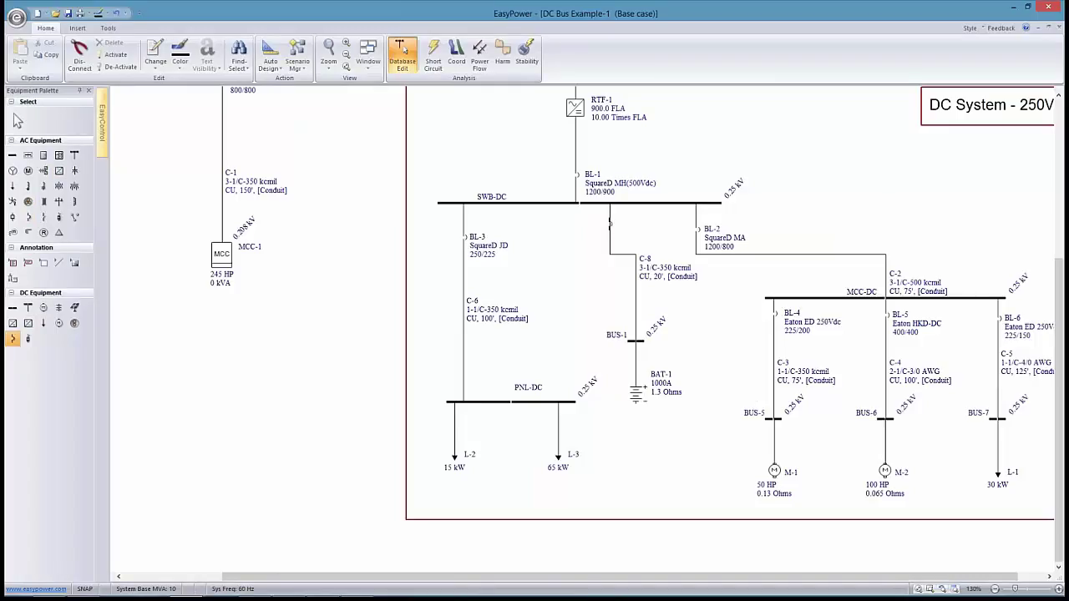
pyautogui.click(18, 121)
# Specify the battery breaker as manufacturer (Generic), type Std and style 800 AF
pyautogui.doubleClick(610, 222)
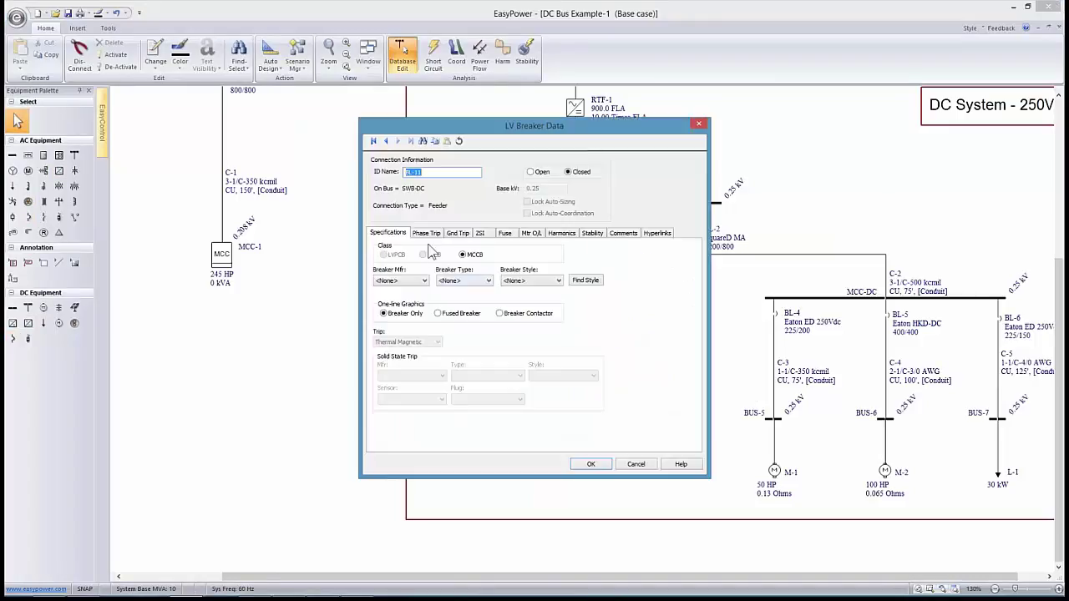
pyautogui.click(424, 281)
pyautogui.click(397, 292)
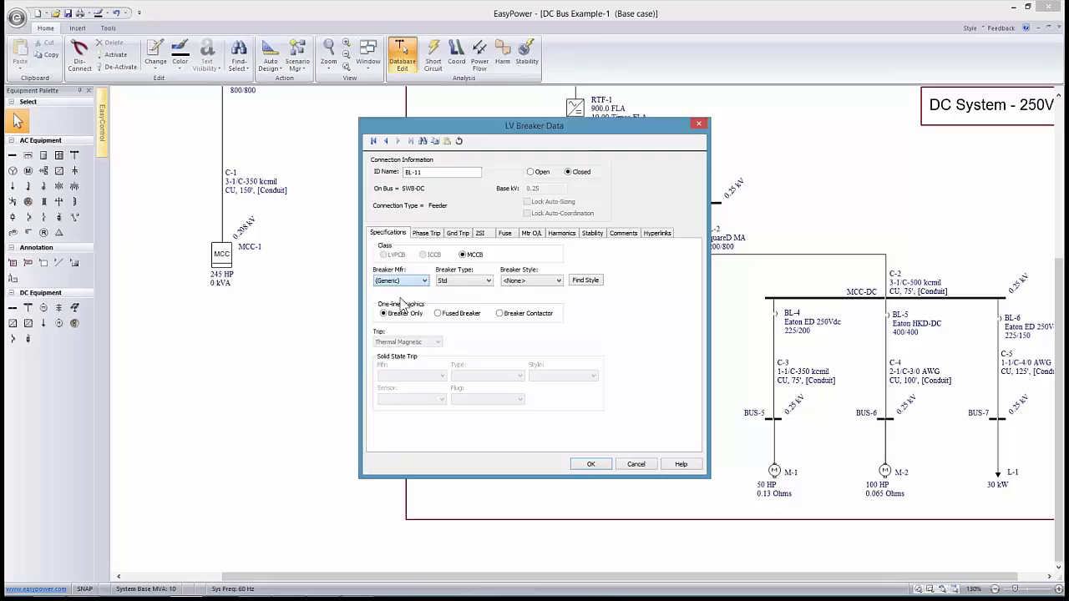
pyautogui.click(557, 282)
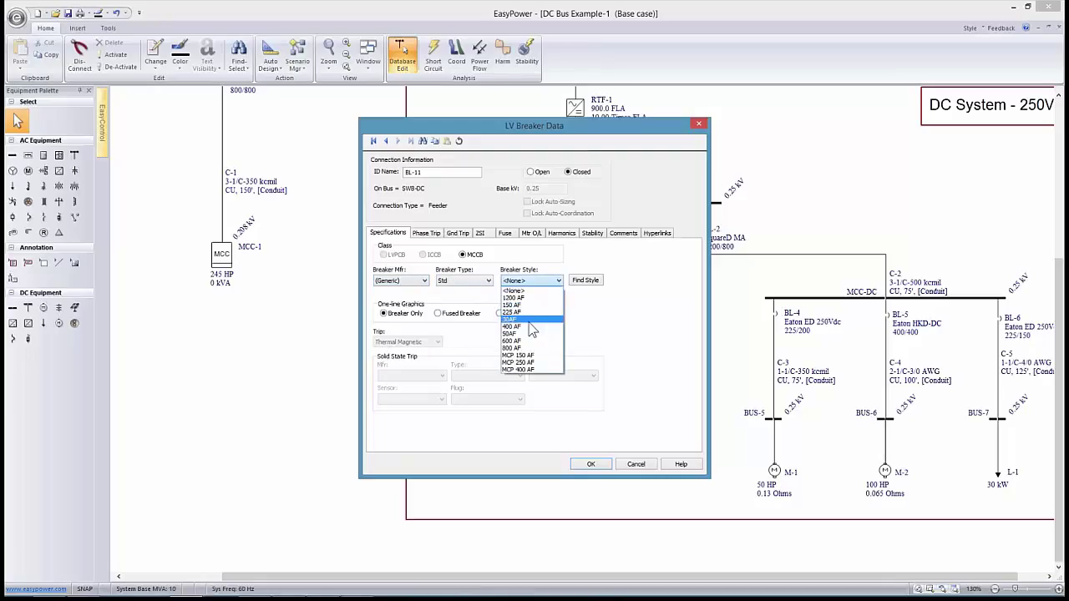
pyautogui.click(524, 348)
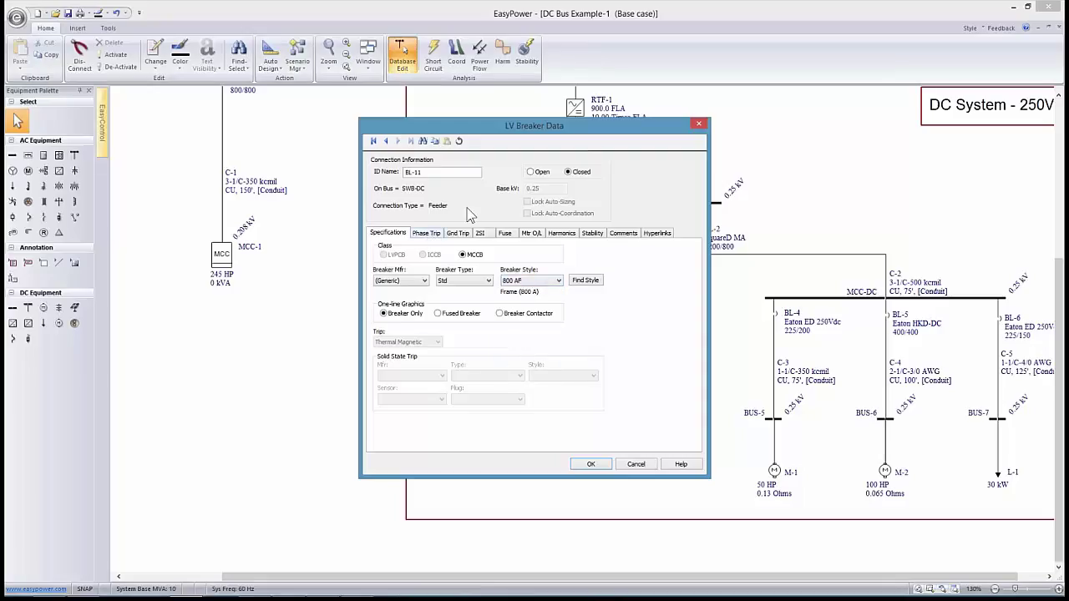
pyautogui.moveTo(543, 125); pyautogui.dragTo(380, 104)
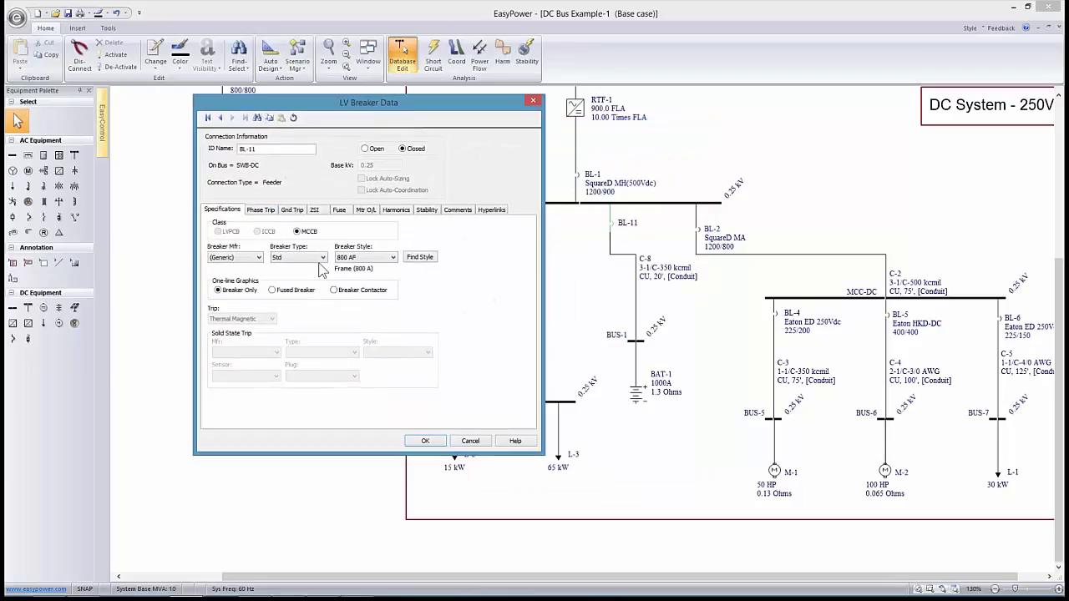
# Set the battery breaker's phase trip frame to 800A (700AT) and accept the breaker data
pyautogui.click(259, 209)
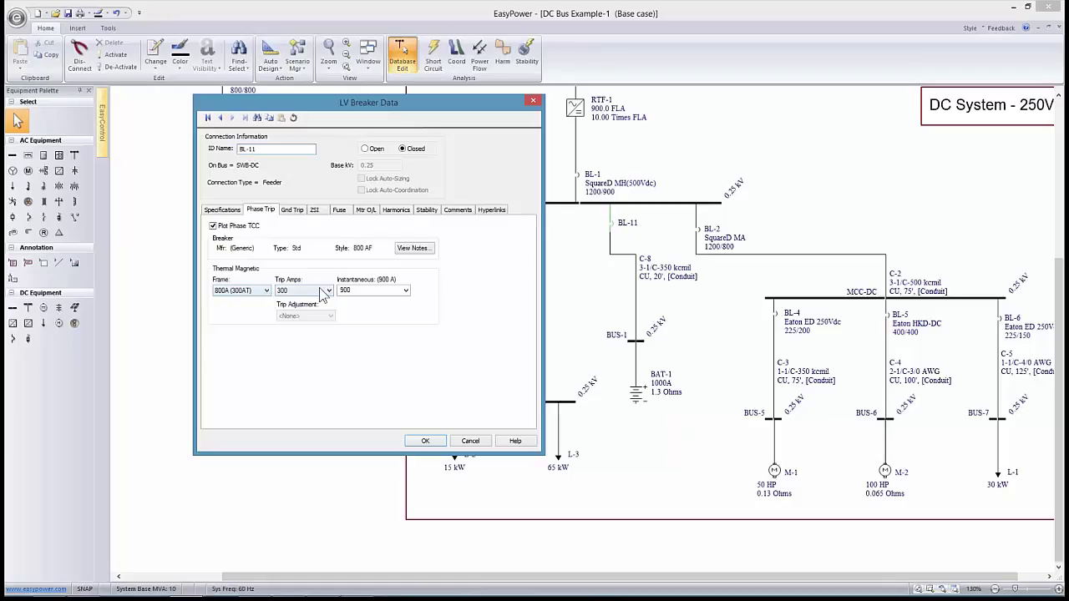
pyautogui.click(267, 290)
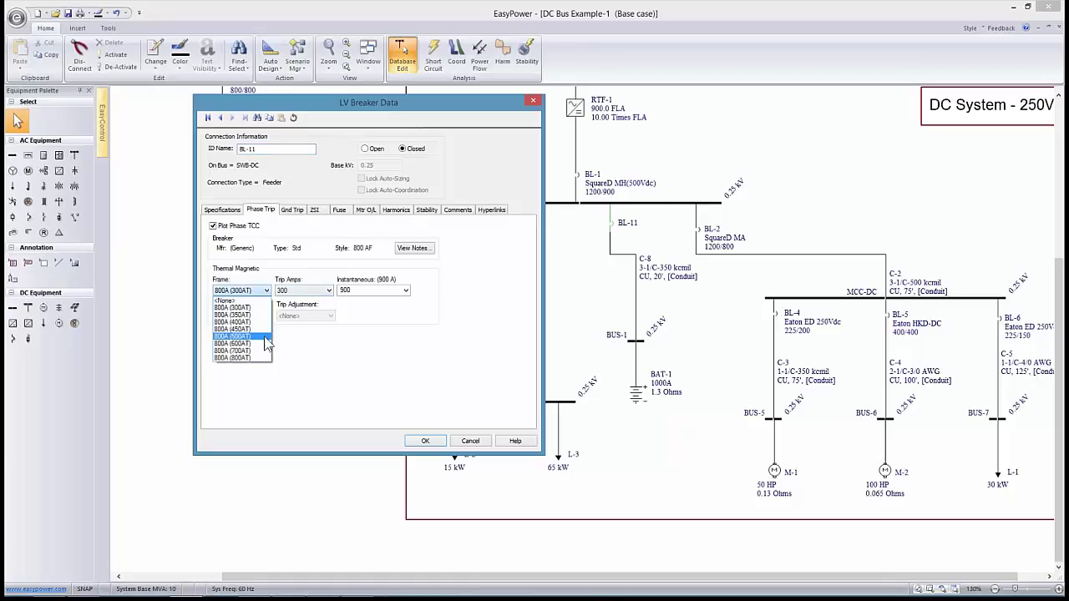
pyautogui.click(238, 351)
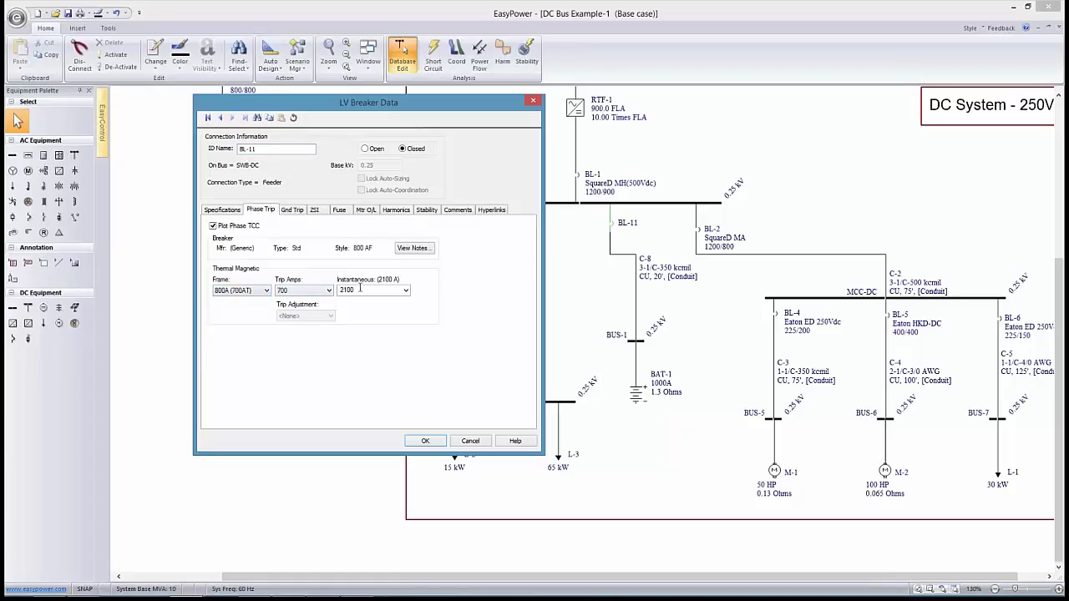
pyautogui.click(425, 440)
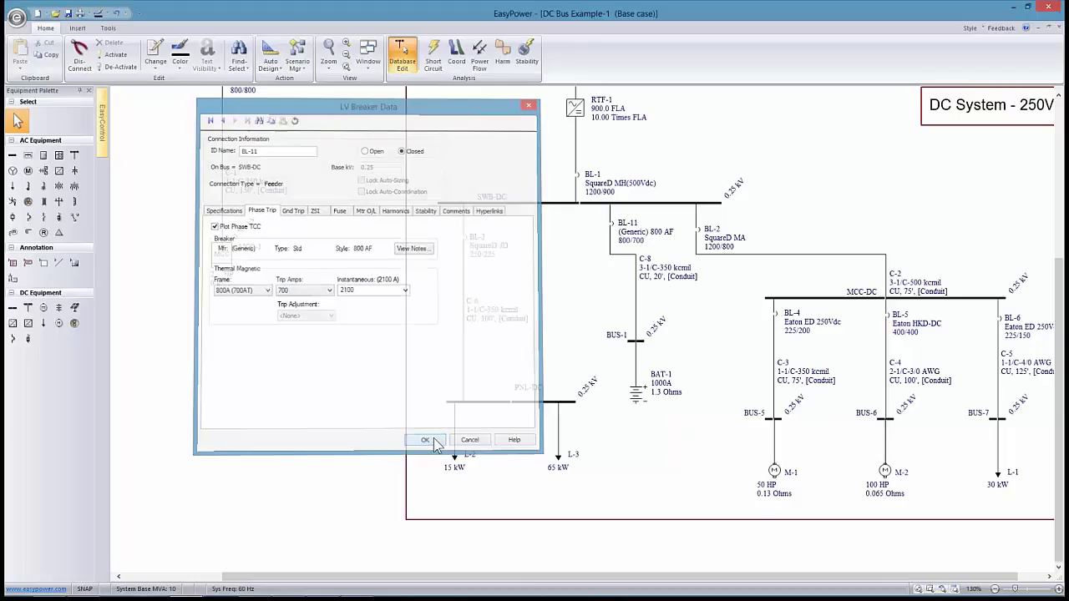
# Rerun the short circuit analysis and compare the DC buses' arc flash results with the battery breaker open and closed
pyautogui.click(433, 50)
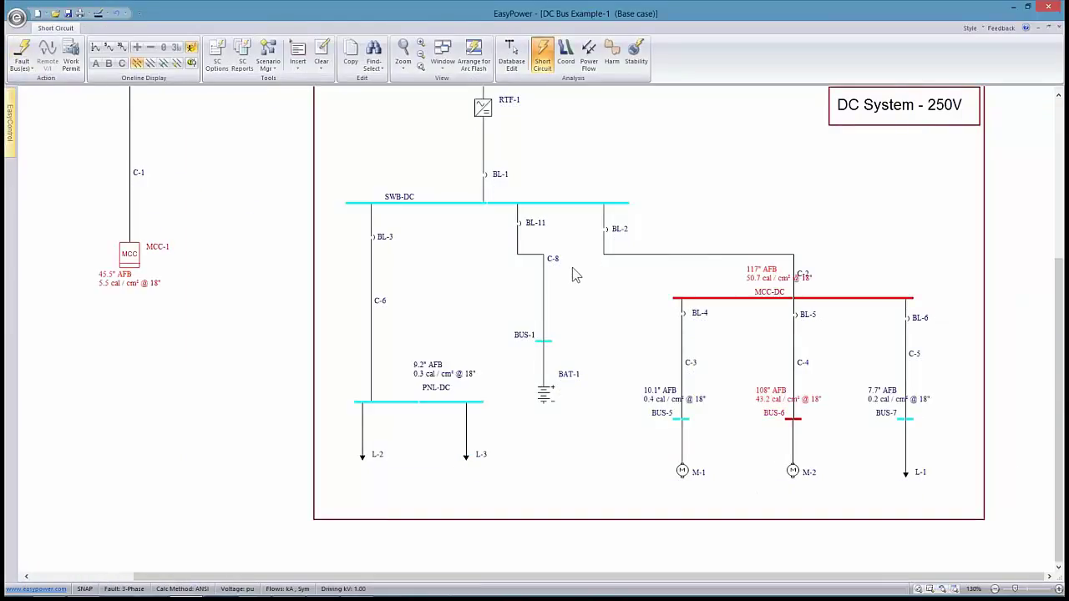
pyautogui.moveTo(741, 289); pyautogui.dragTo(747, 356)
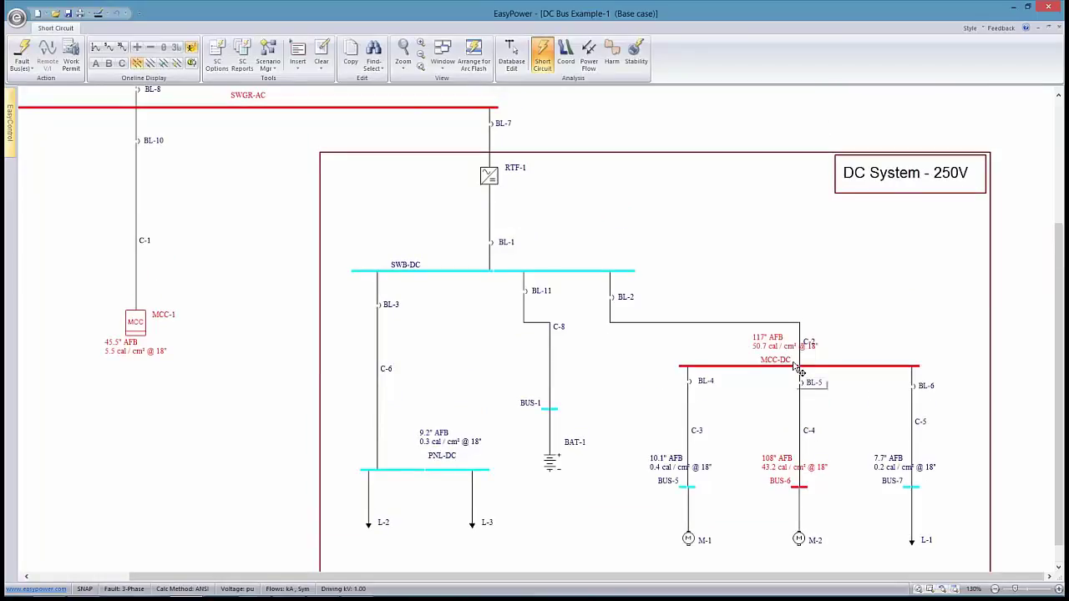
pyautogui.click(525, 294)
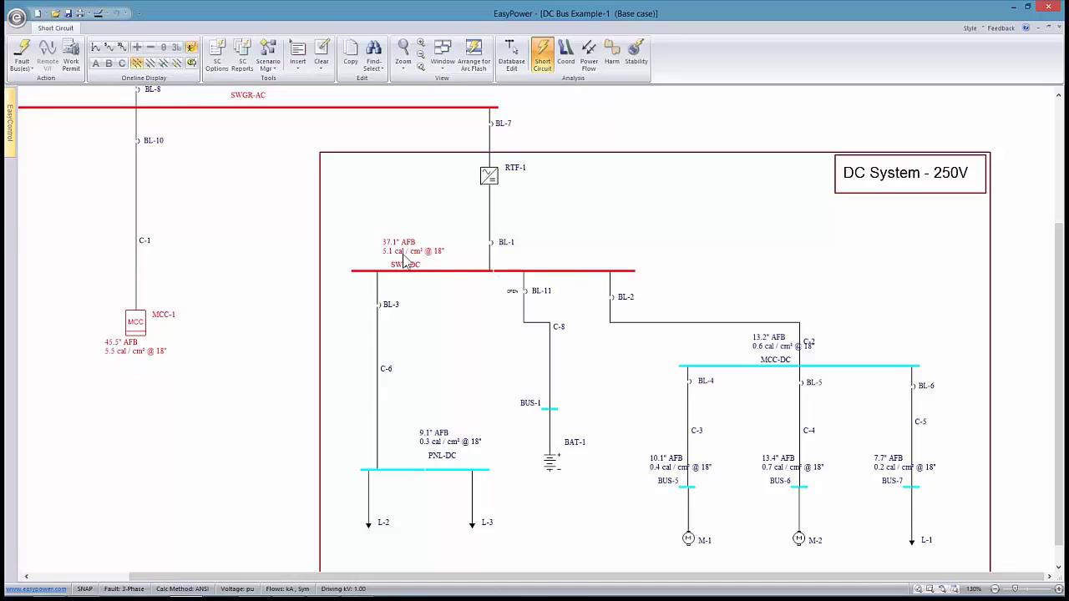
pyautogui.click(524, 294)
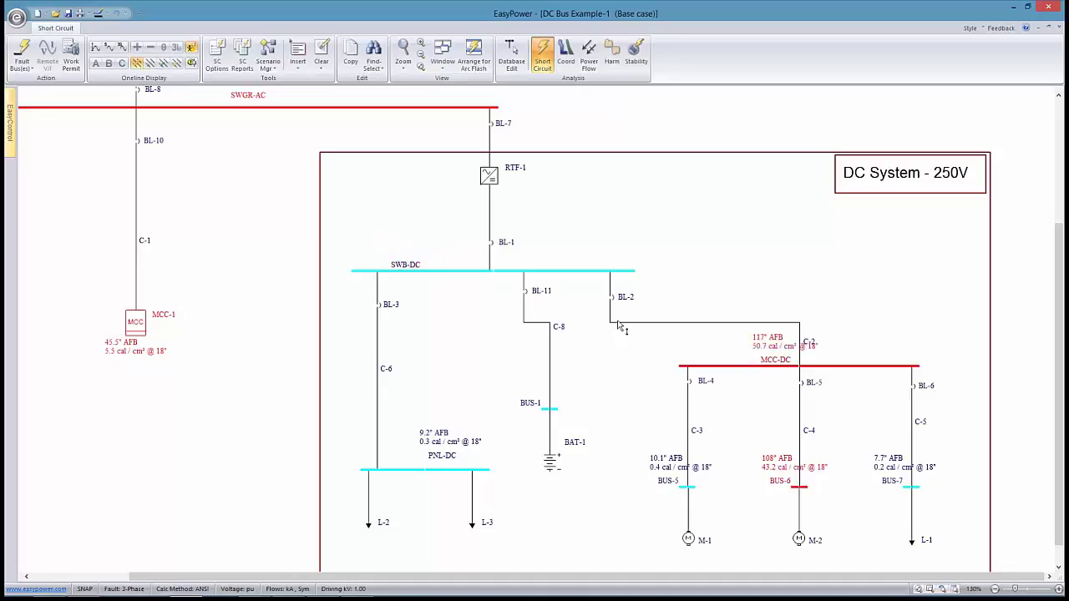
pyautogui.moveTo(617, 323); pyautogui.dragTo(636, 293)
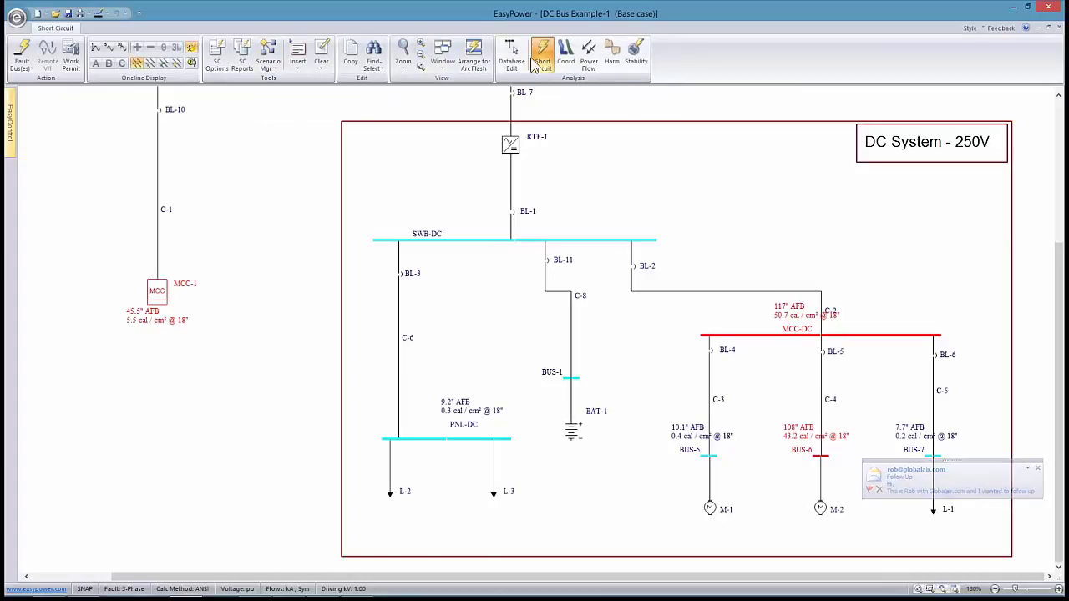
# Arrange the windows for arc flash and examine the SWB-DC row in the Arc Flash Hazard Report
pyautogui.click(484, 57)
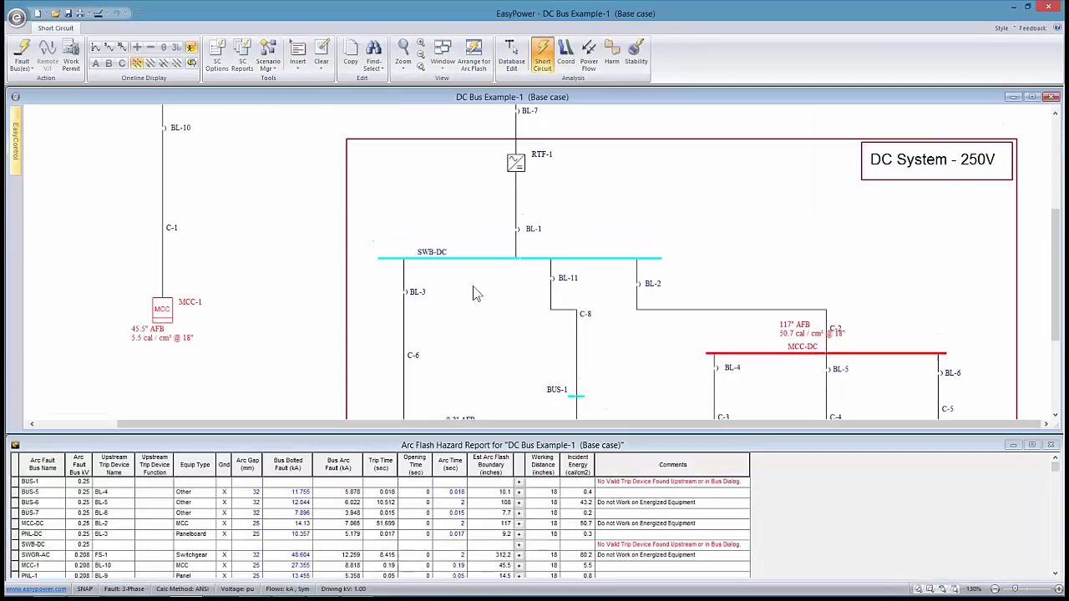
pyautogui.scroll(-1, 470, 360)
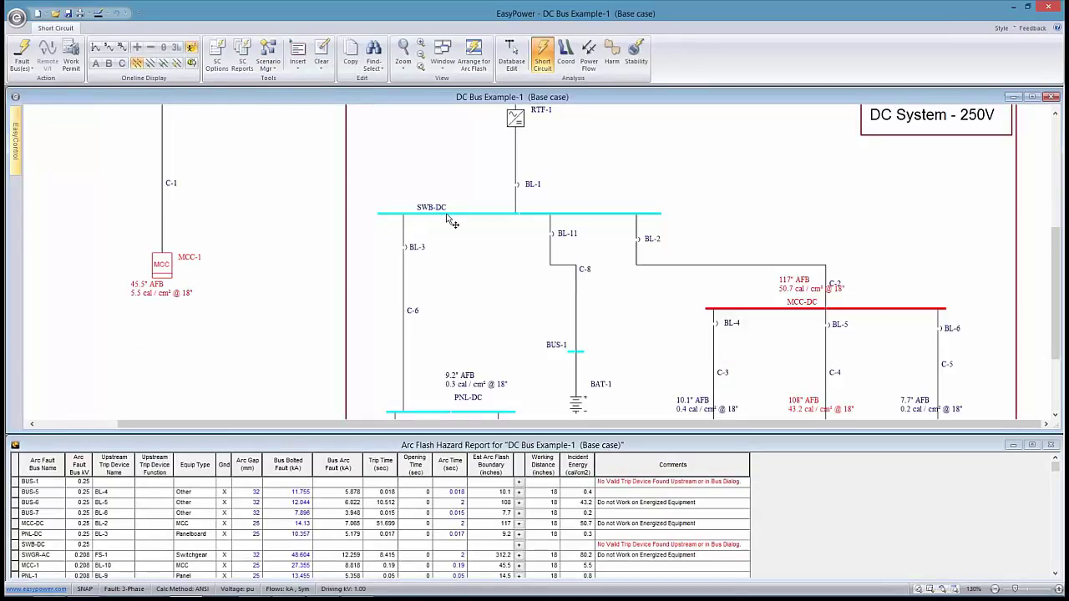
pyautogui.moveTo(10, 594)
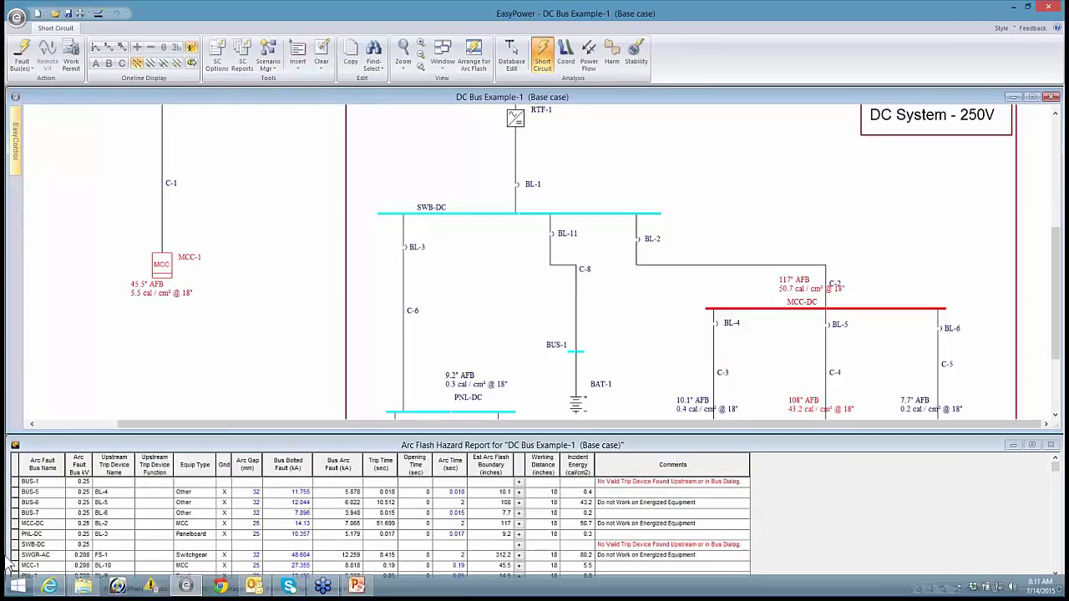
pyautogui.click(97, 545)
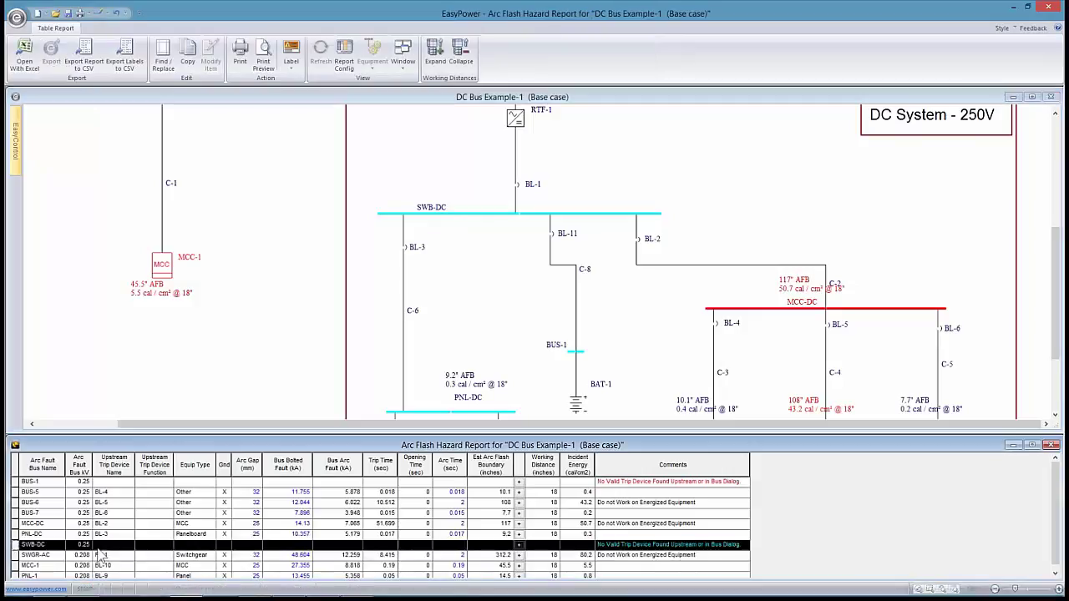
pyautogui.click(592, 549)
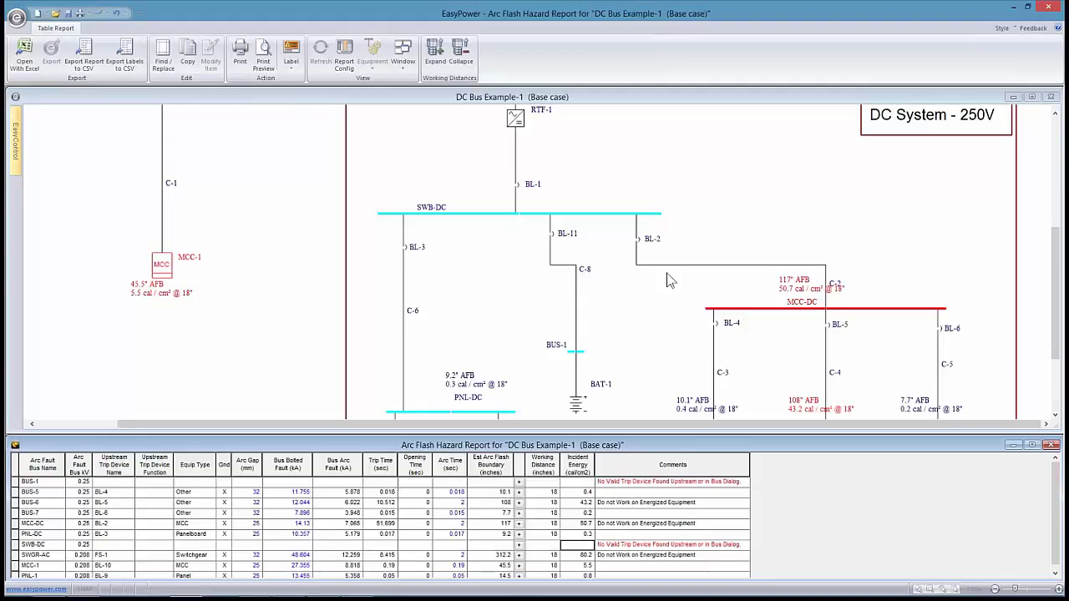
# Open the battery breaker and examine SWB-DC's upstream trip device in the report and breaker BL-1 on the one-line
pyautogui.doubleClick(558, 237)
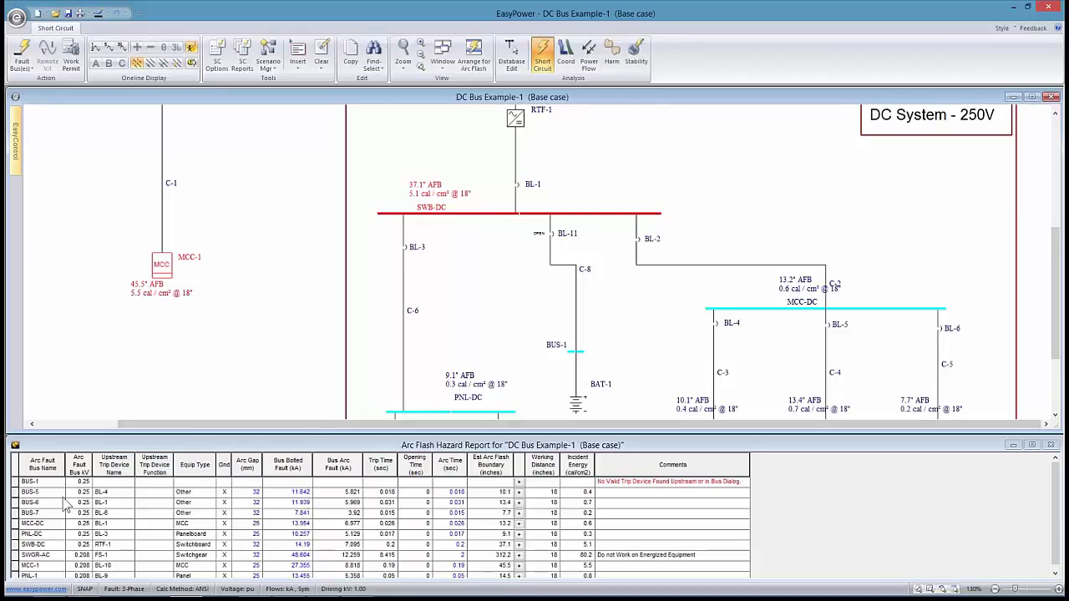
pyautogui.click(17, 543)
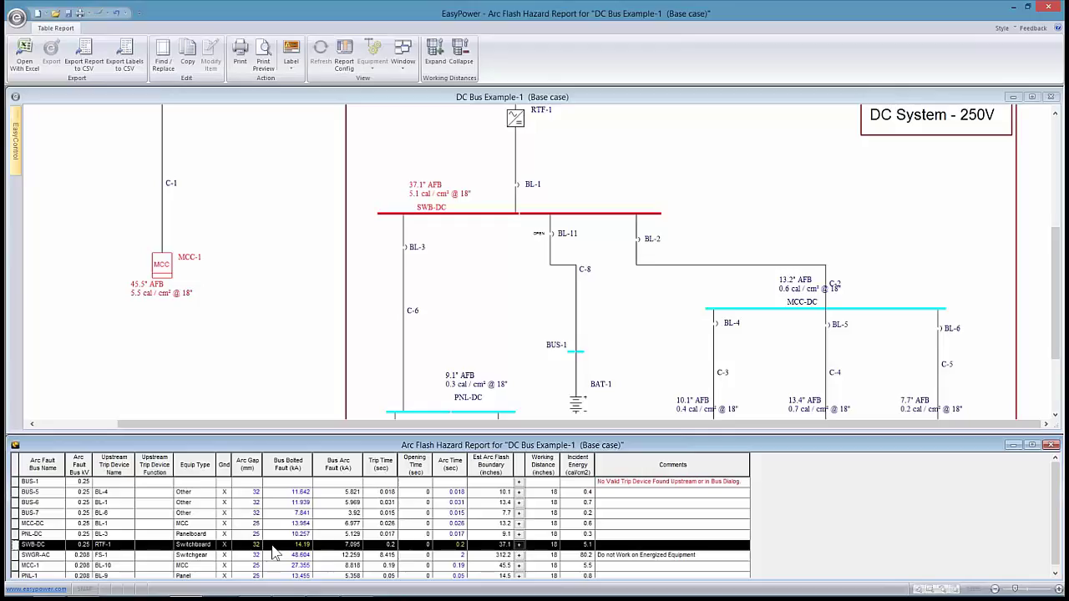
pyautogui.click(122, 545)
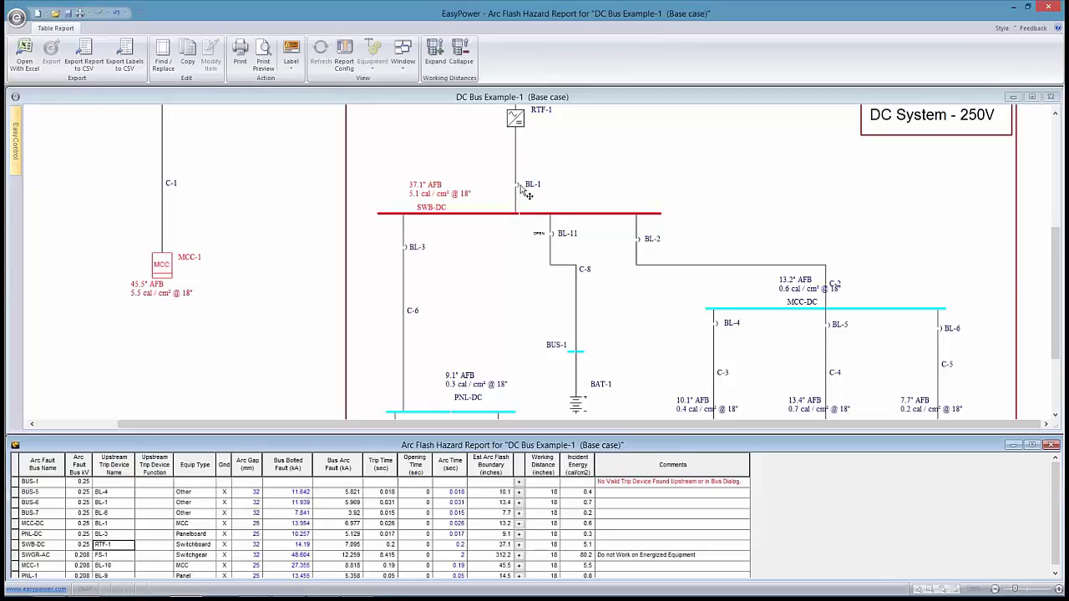
pyautogui.moveTo(518, 186)
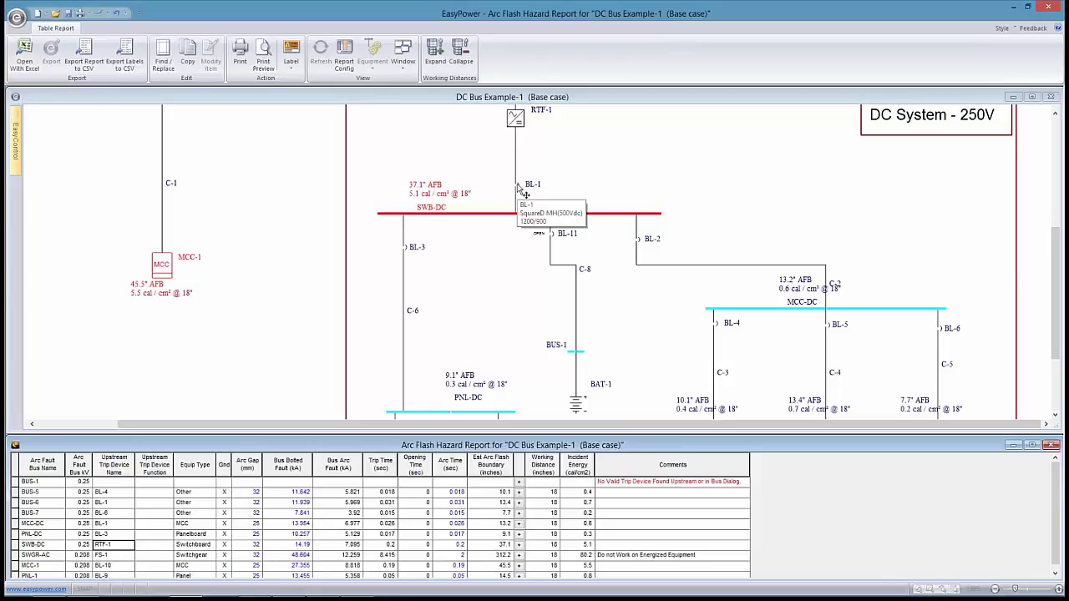
pyautogui.click(438, 160)
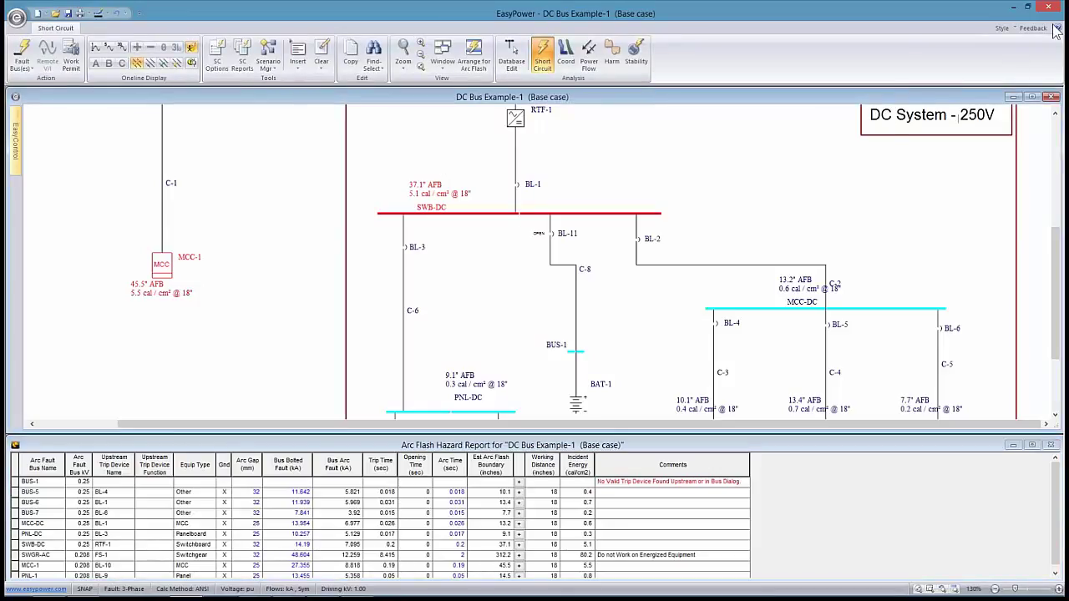
# Review the arc flash hazard settings in the short circuit options, including the worst-case output and maximum times, and accept them
pyautogui.click(1032, 97)
pyautogui.scroll(1, 627, 345)
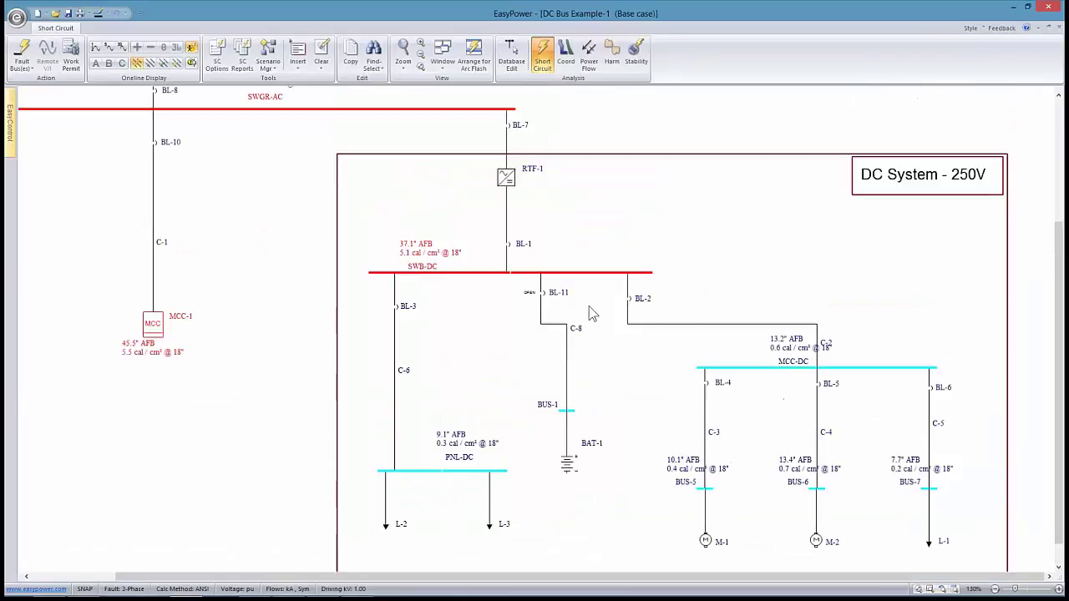
pyautogui.click(218, 57)
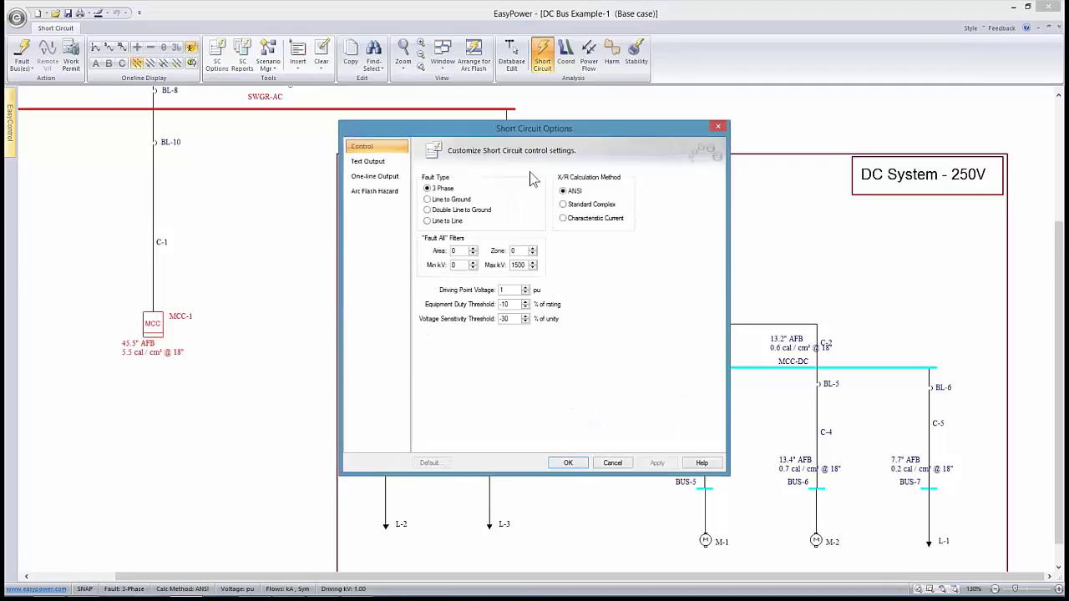
pyautogui.moveTo(494, 141); pyautogui.dragTo(725, 140)
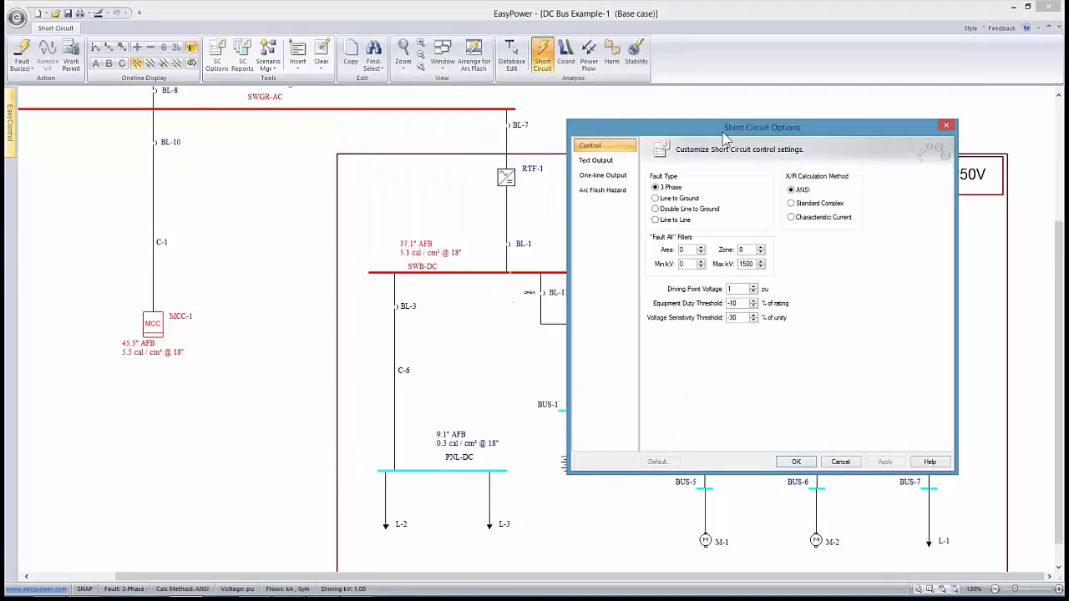
pyautogui.click(602, 190)
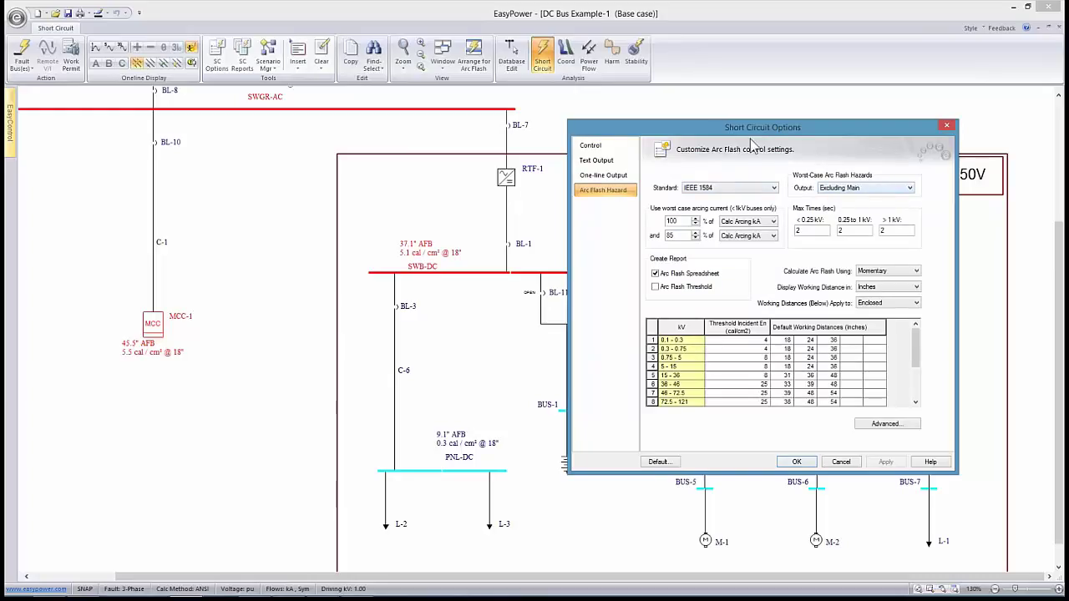
pyautogui.moveTo(735, 130); pyautogui.dragTo(829, 138)
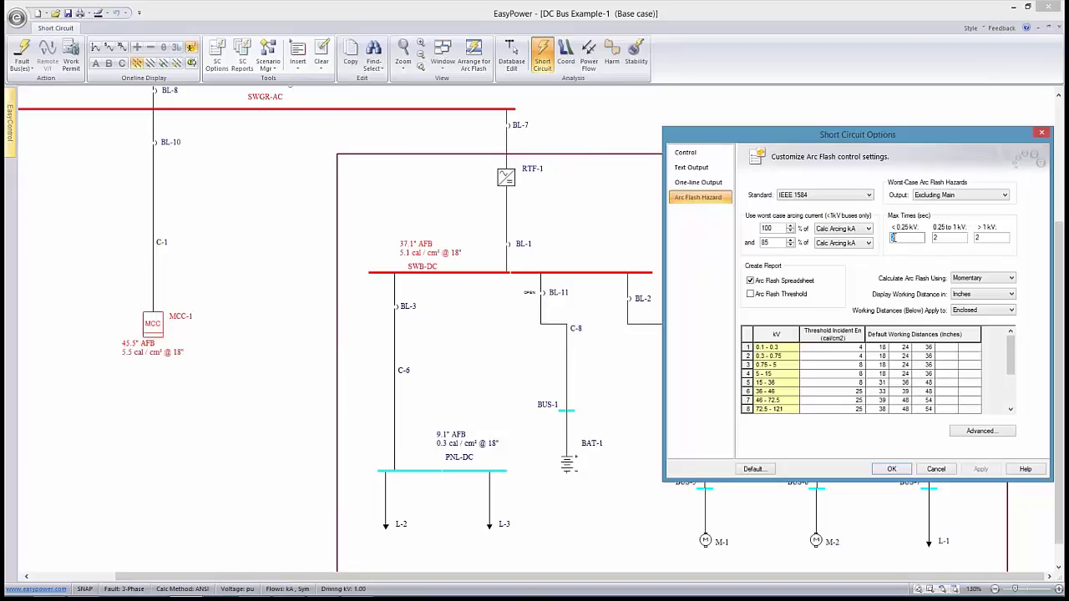
pyautogui.click(892, 470)
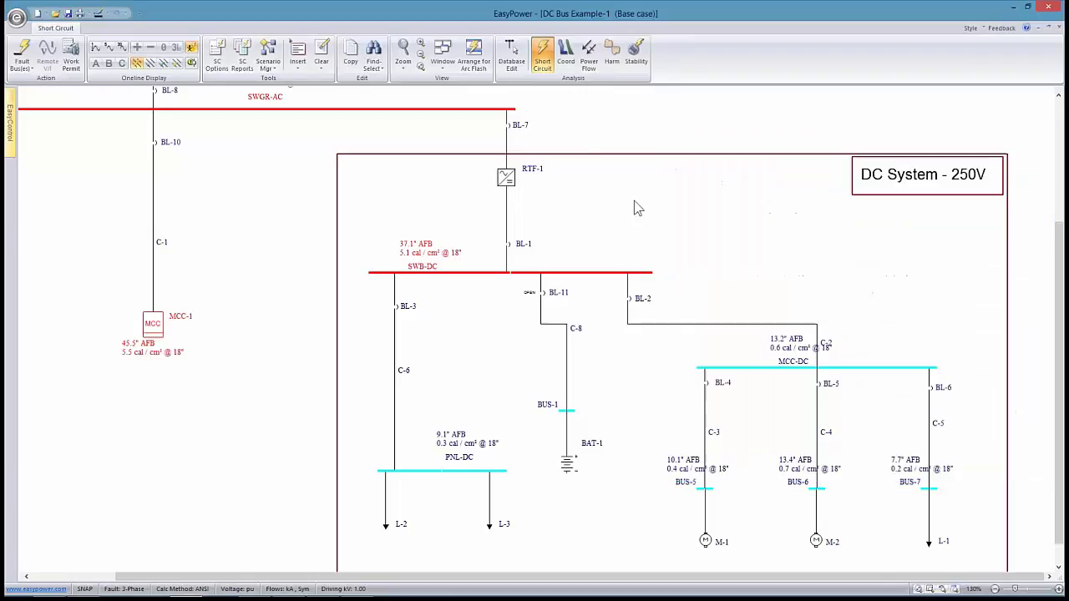
# Arrange the windows for arc flash and examine SWGR-AC's trip and arc times in the report and its one-line results
pyautogui.click(474, 53)
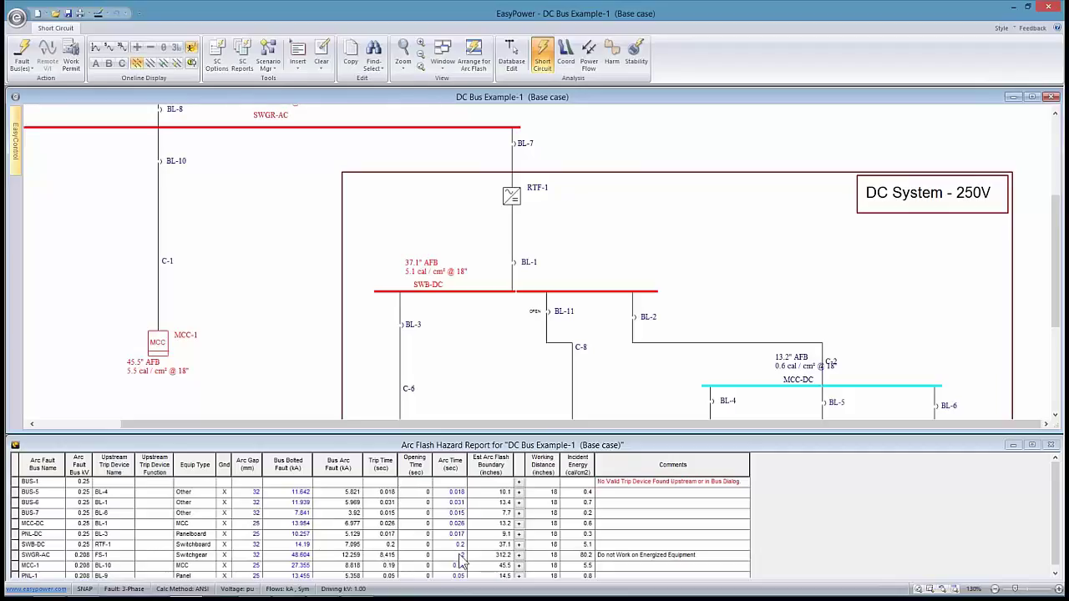
pyautogui.hotkey('ctrl', '-')
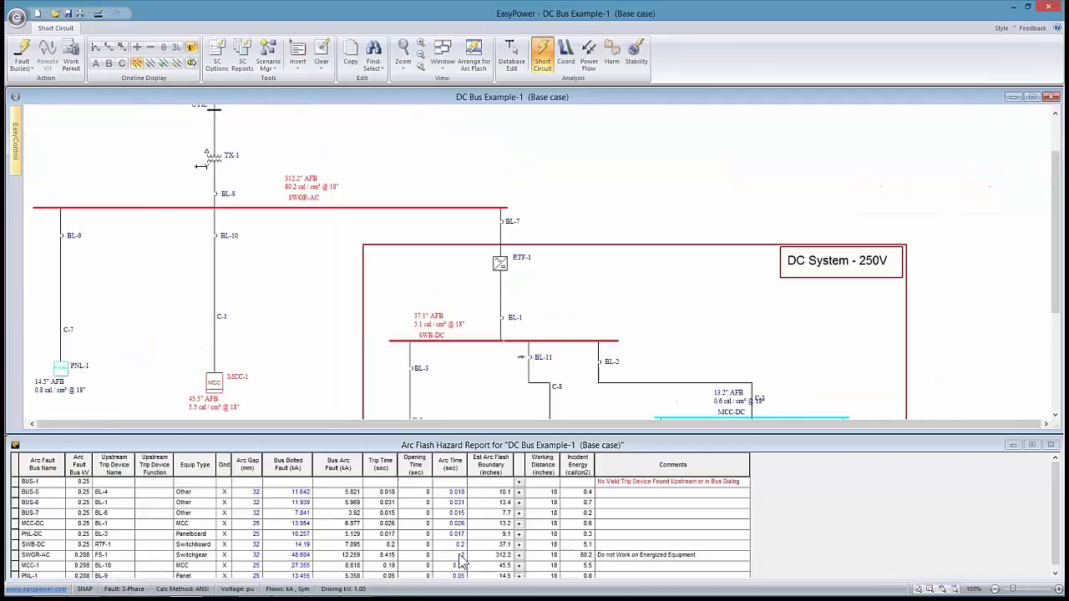
pyautogui.hotkey('ctrl', '+')
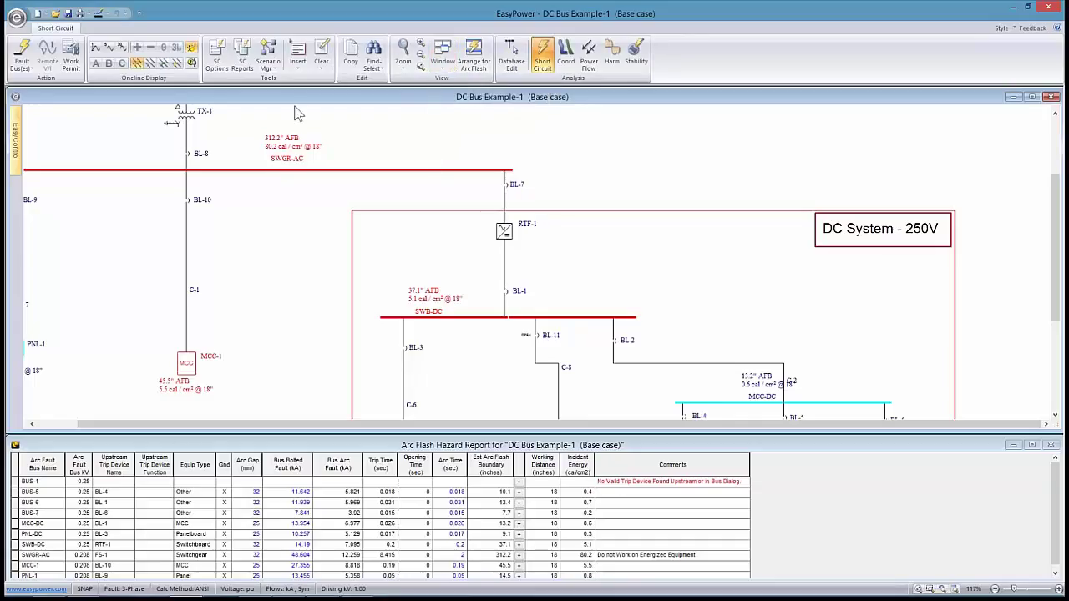
# Set the arc flash maximum time below 0.25 kV to 100 seconds and the worst-case output to Including Main, and apply
pyautogui.click(219, 60)
pyautogui.moveTo(578, 130); pyautogui.dragTo(843, 86)
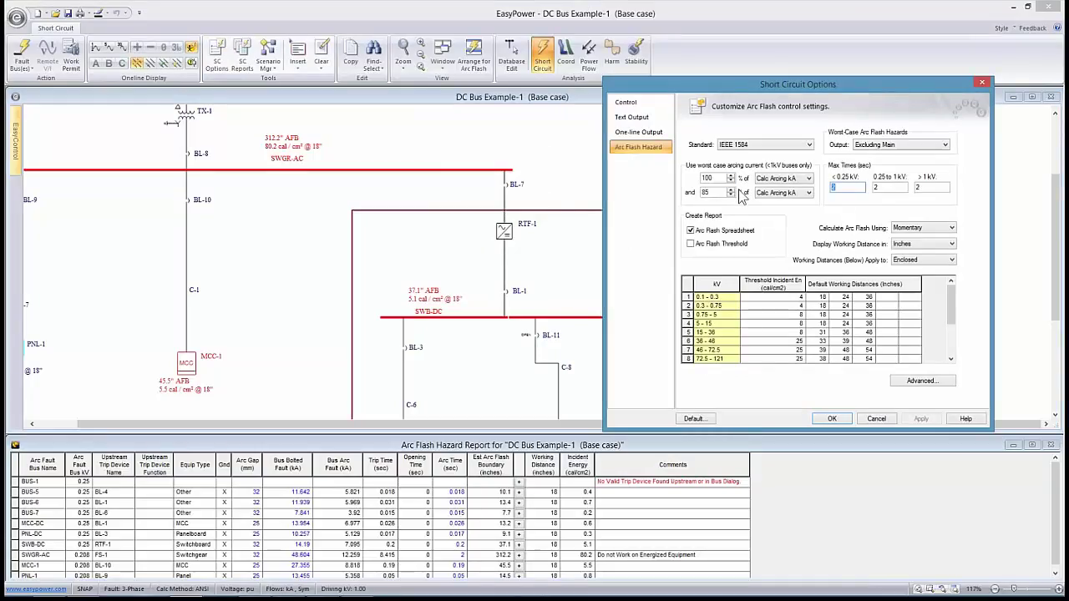
pyautogui.write('100')
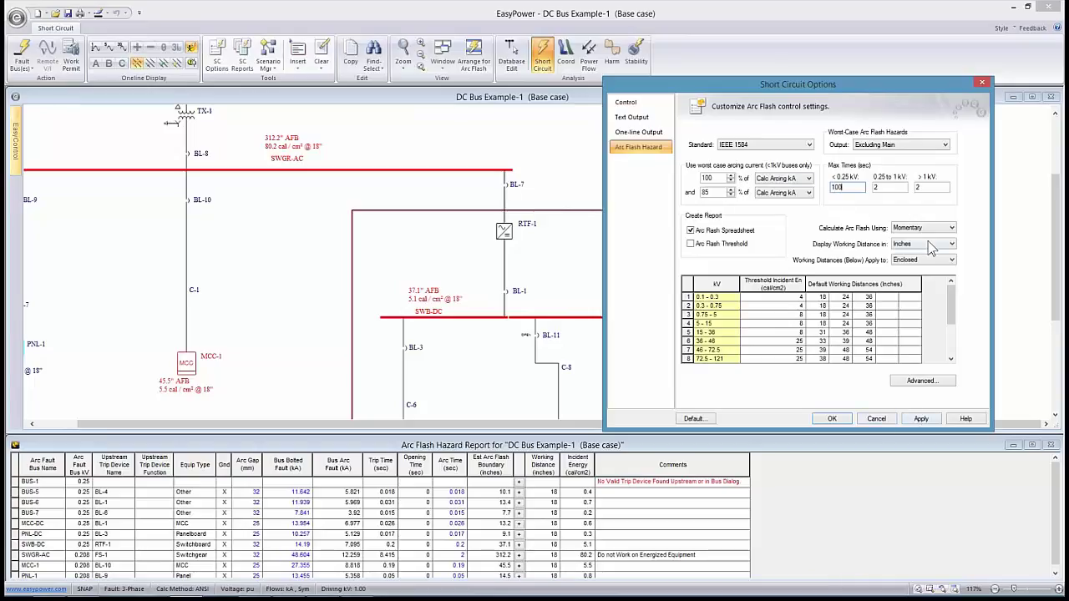
pyautogui.click(934, 148)
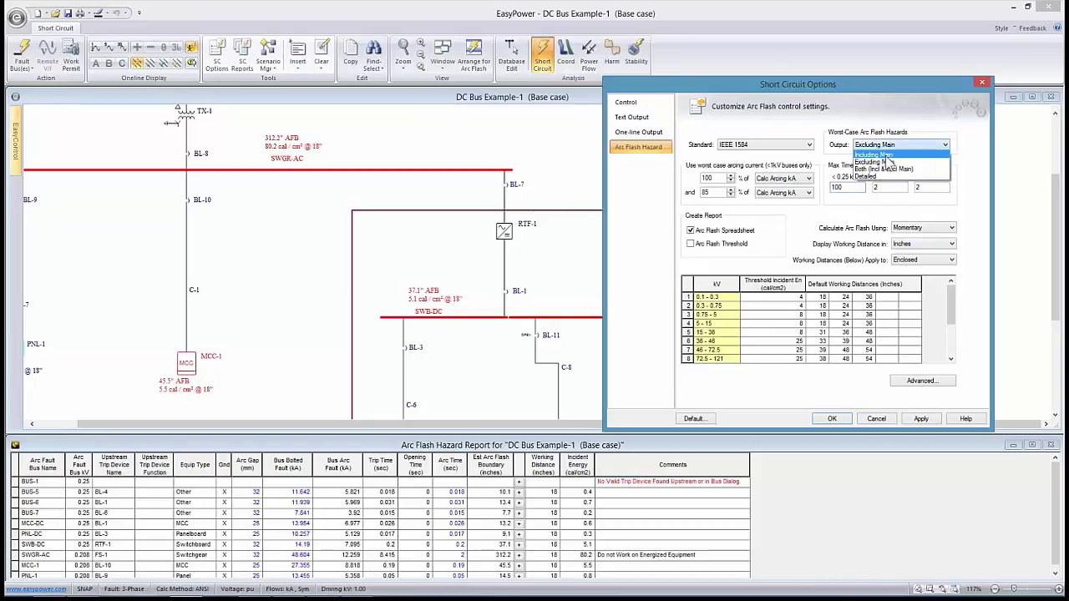
pyautogui.click(886, 155)
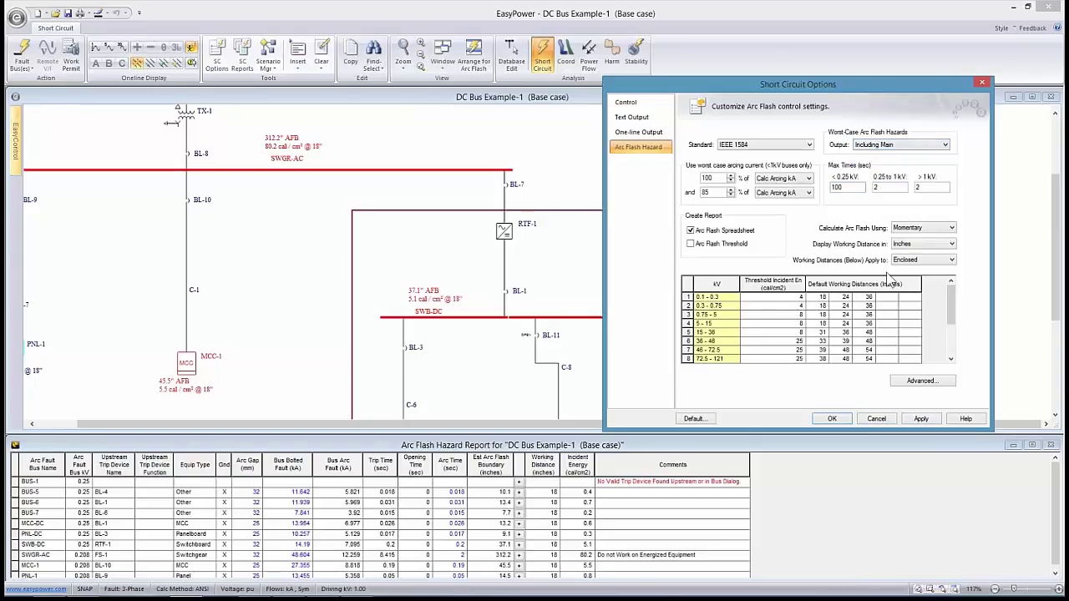
pyautogui.click(921, 418)
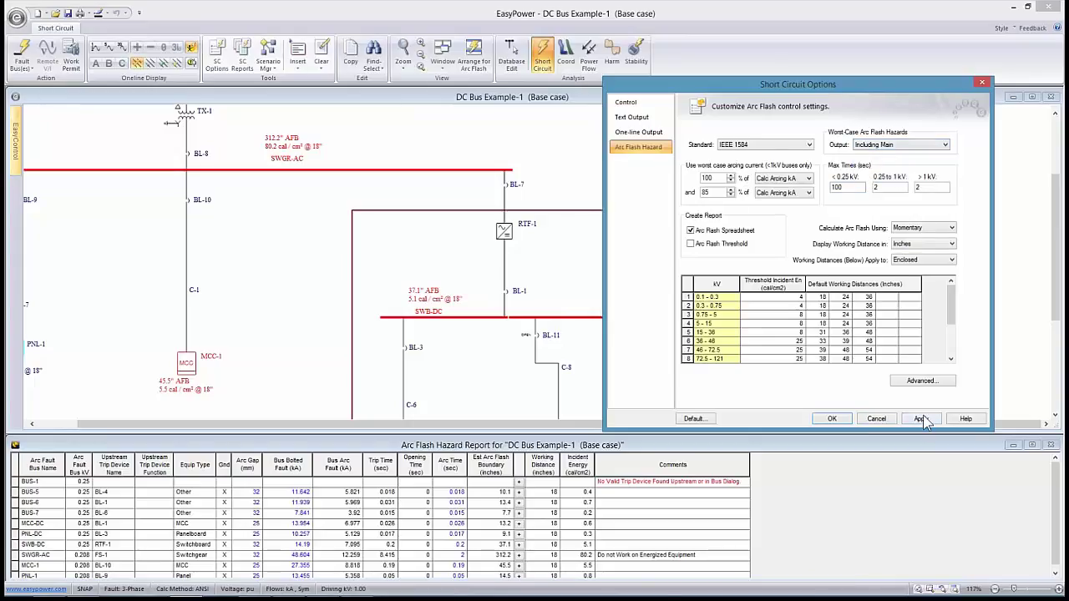
pyautogui.click(831, 418)
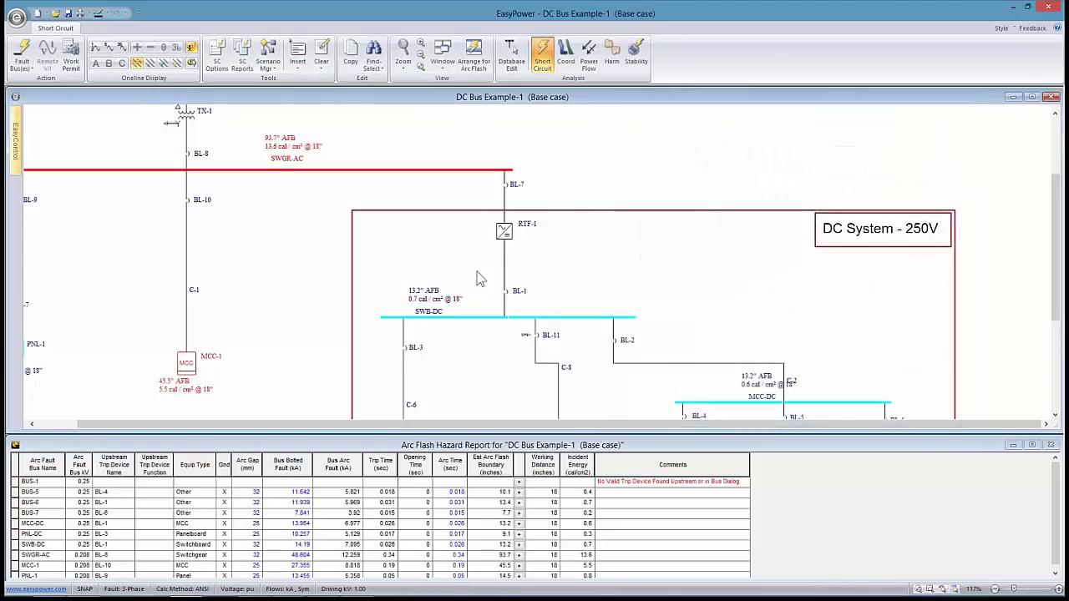
# Close battery breaker BL-11 on the maximized one-line and compare the arc flash results at SWB-DC, MCC-DC and the downstream DC buses
pyautogui.moveTo(479, 274); pyautogui.dragTo(494, 210)
pyautogui.scroll(3, 494, 210)
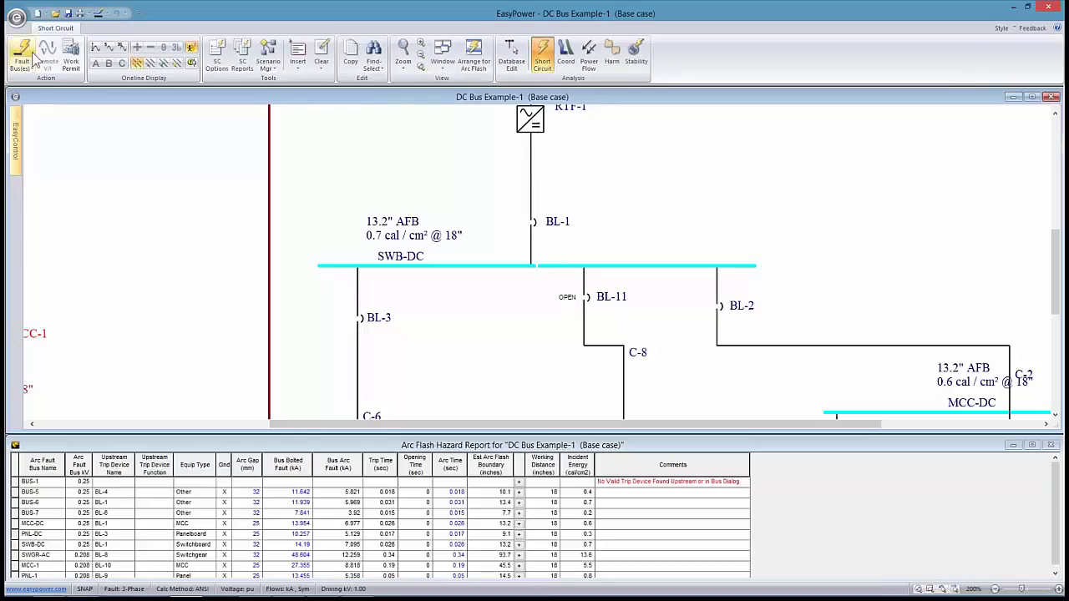
pyautogui.click(1032, 96)
pyautogui.scroll(-1, 731, 302)
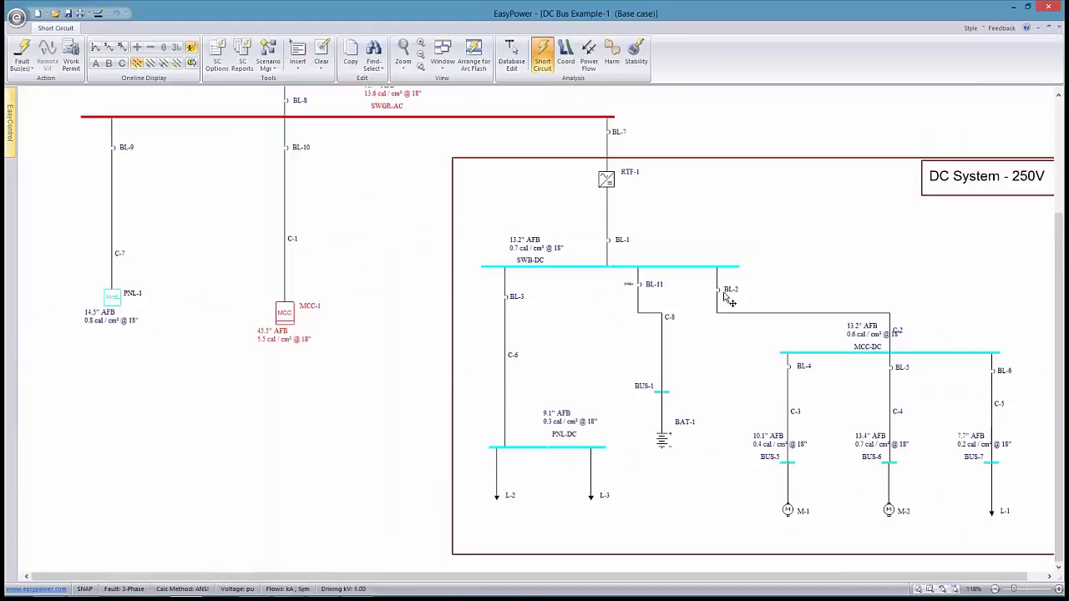
pyautogui.scroll(-2, 626, 305)
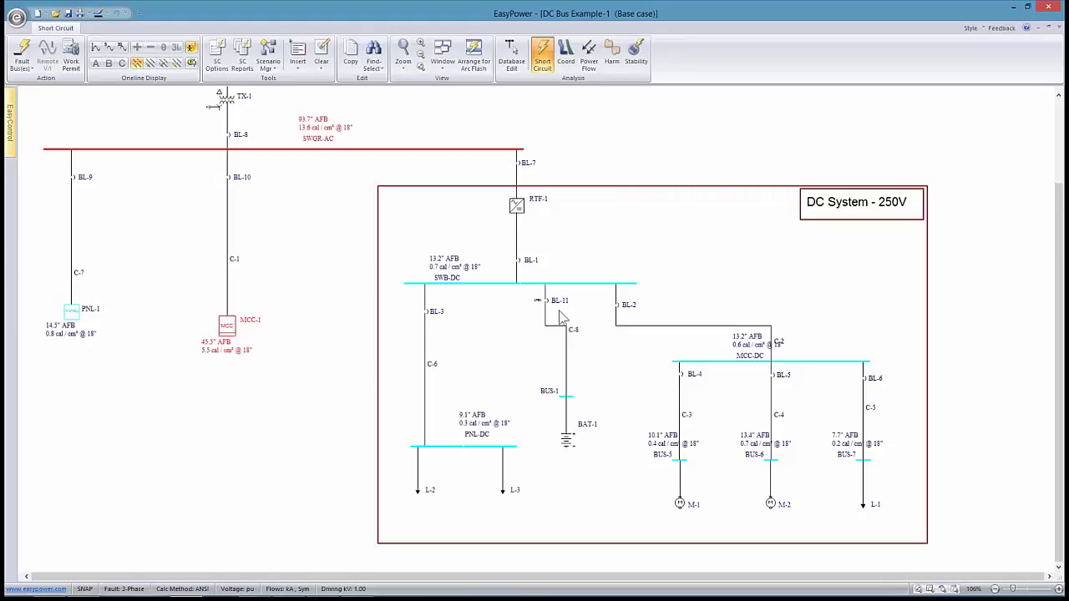
pyautogui.moveTo(704, 345); pyautogui.dragTo(495, 302)
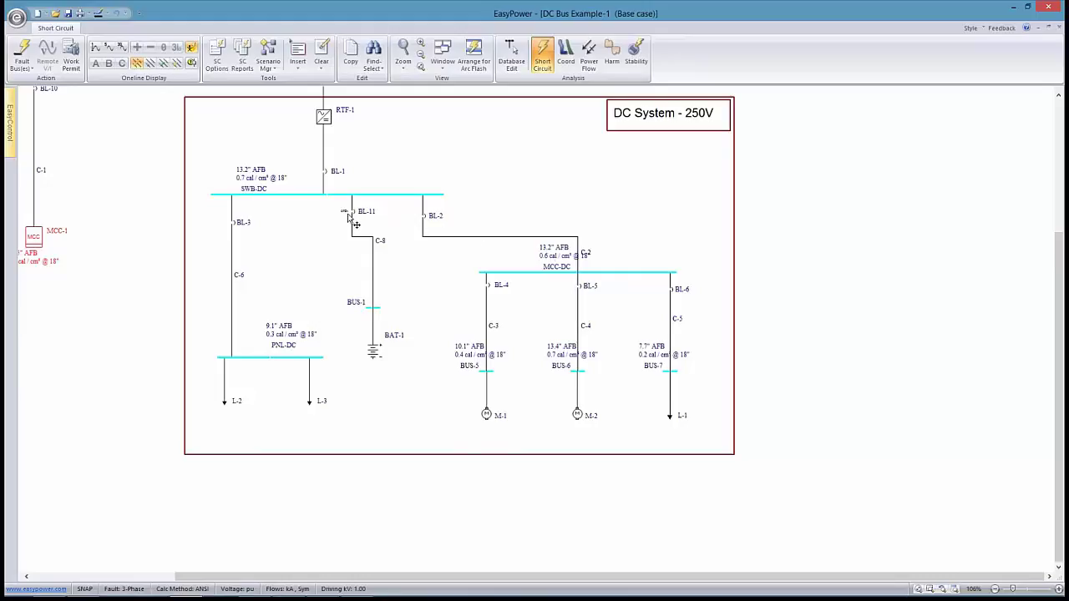
pyautogui.moveTo(349, 219); pyautogui.dragTo(498, 274)
pyautogui.click(509, 270)
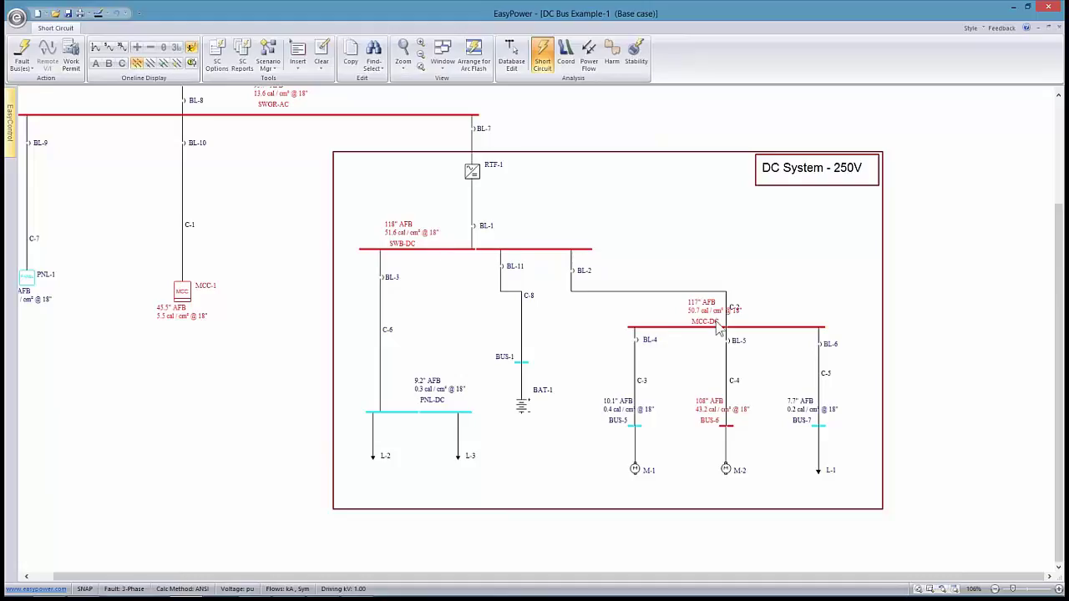
pyautogui.scroll(-1, 718, 422)
pyautogui.hscroll(3, 631, 372)
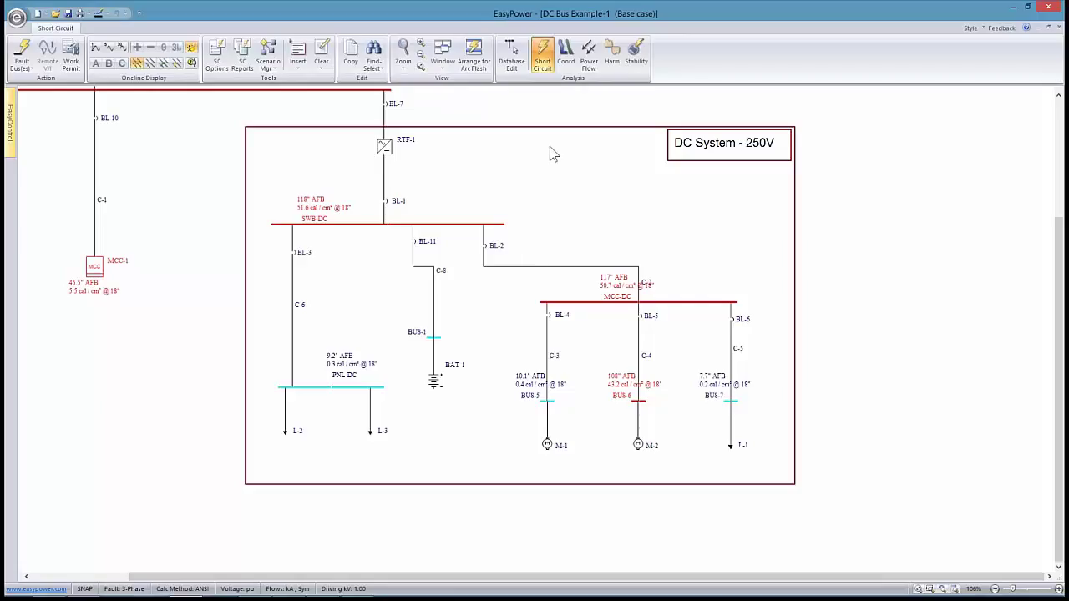
# Solve the power flow and examine the flows and voltages at MCC-DC, its load buses and the battery branch
pyautogui.click(589, 57)
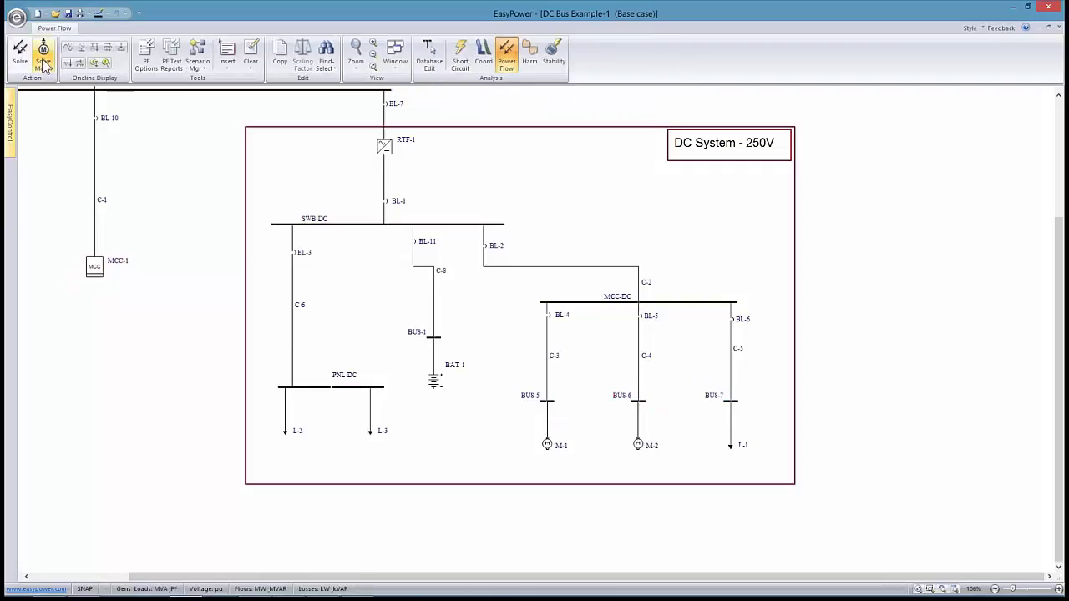
pyautogui.click(44, 66)
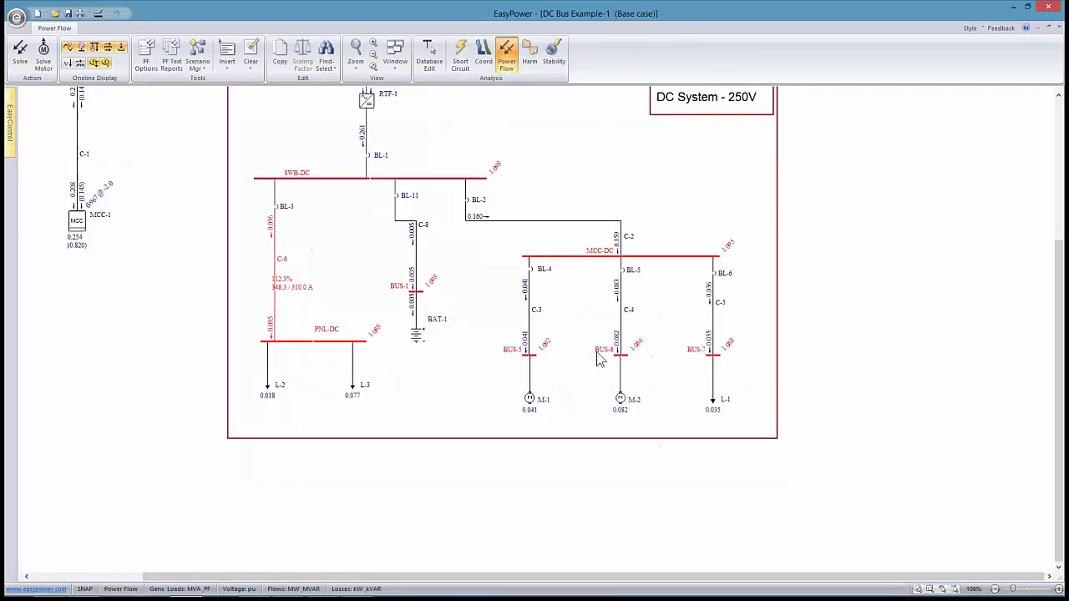
pyautogui.scroll(3, 598, 357)
pyautogui.scroll(1, 609, 365)
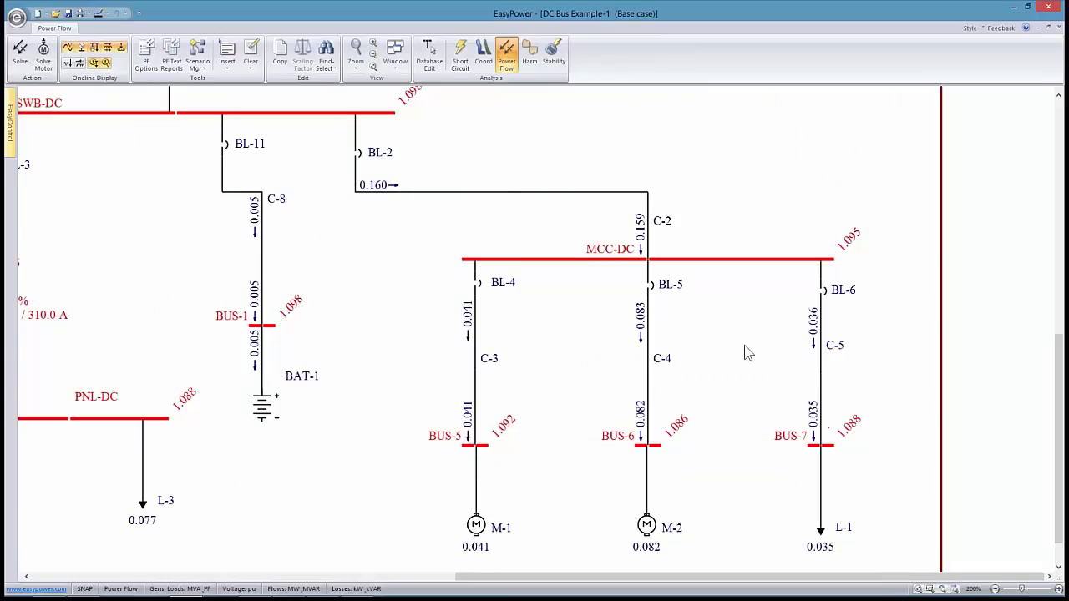
# Return to database editing, saving the temporary changes, and review the phase trip settings of breaker BL-5
pyautogui.click(429, 54)
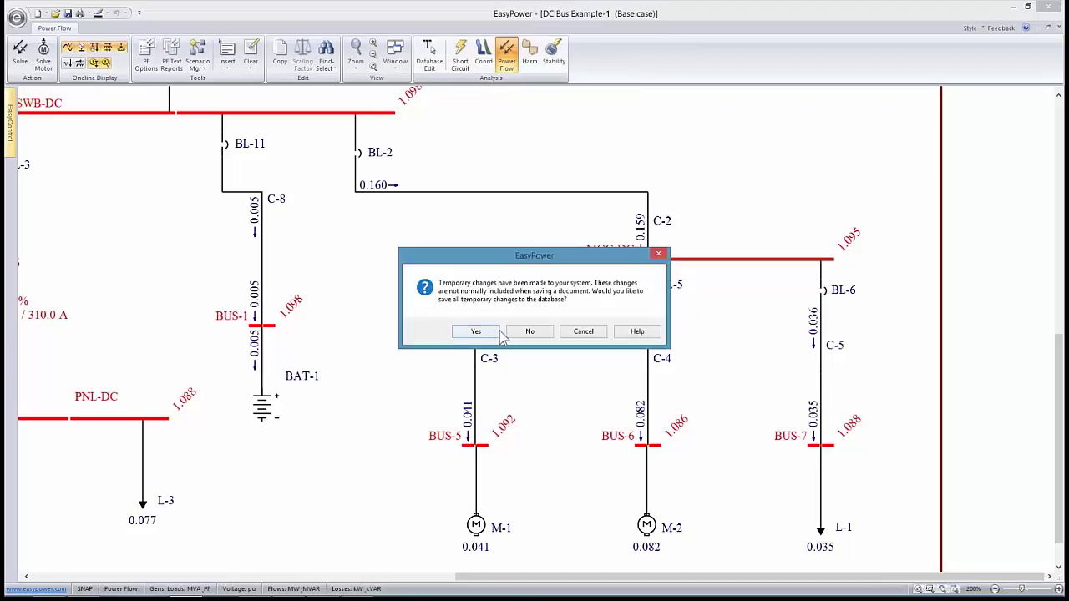
pyautogui.click(494, 333)
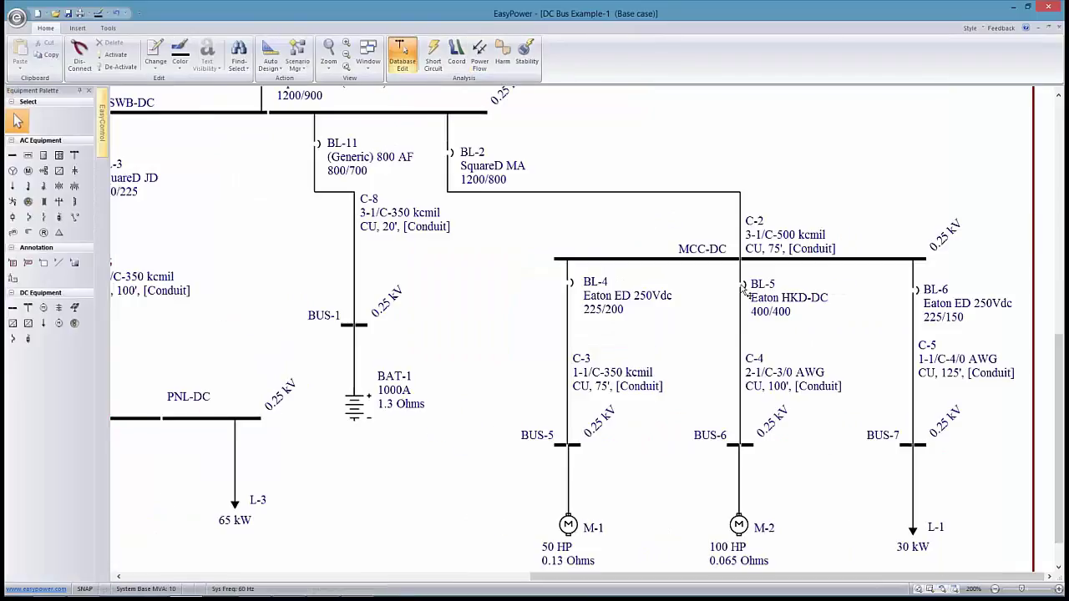
pyautogui.doubleClick(743, 289)
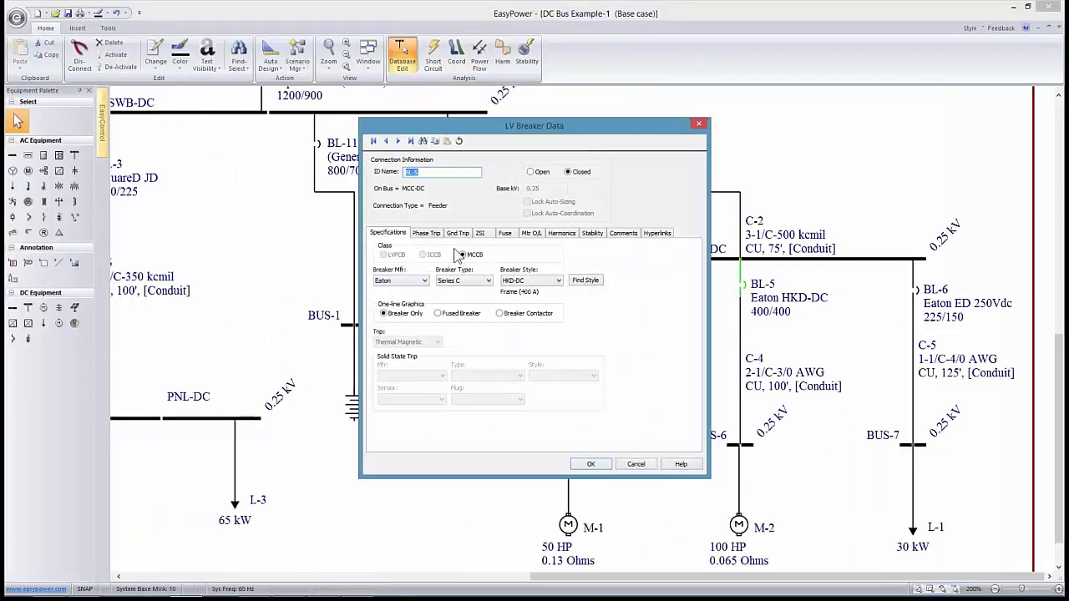
pyautogui.click(426, 233)
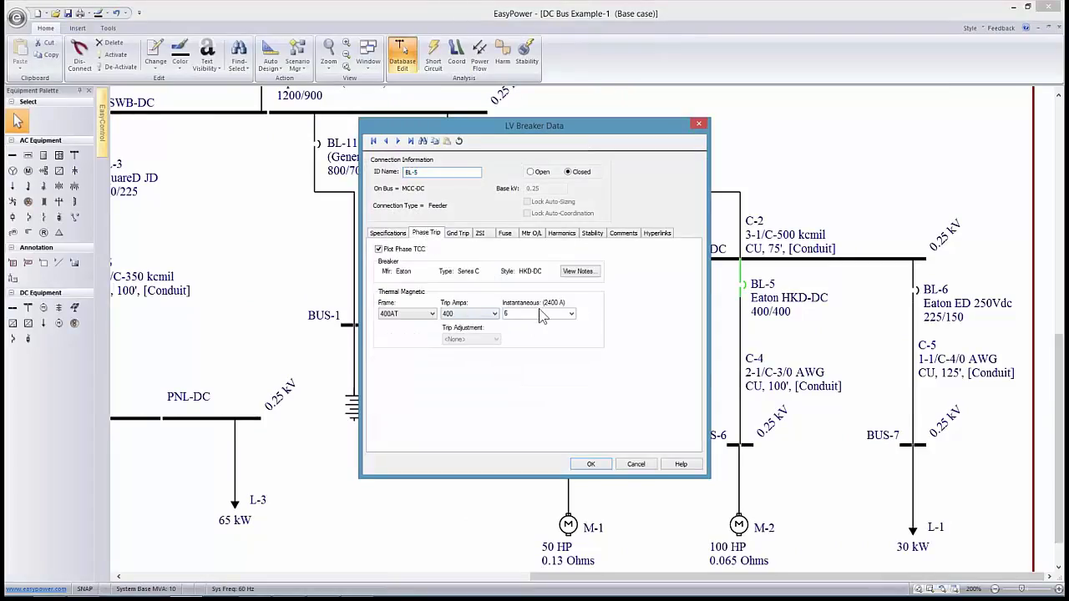
pyautogui.click(590, 465)
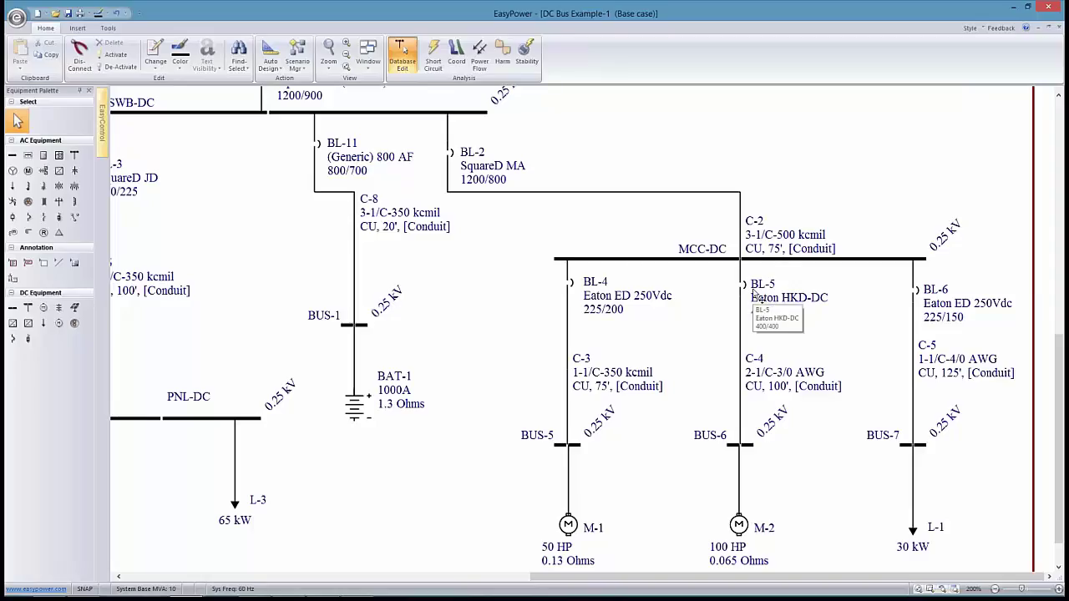
# Plot the time-current curves for the path from motor M-2 up through breaker BL-2 and compact the plot's one-line
pyautogui.scroll(-1, 754, 294)
pyautogui.hscroll(1, 754, 294)
pyautogui.click(464, 55)
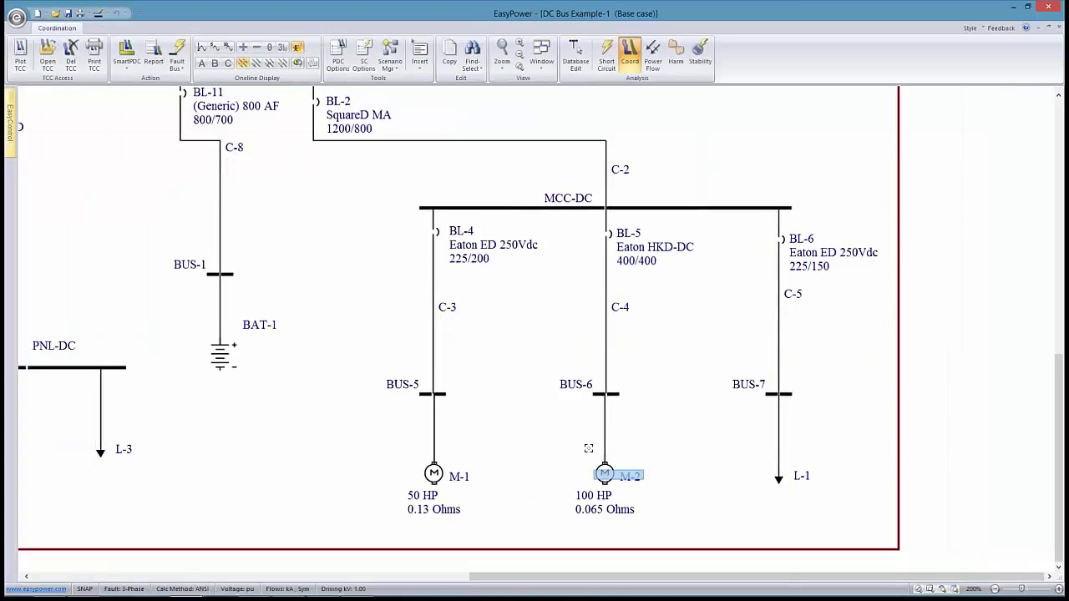
pyautogui.moveTo(643, 480); pyautogui.dragTo(561, 159)
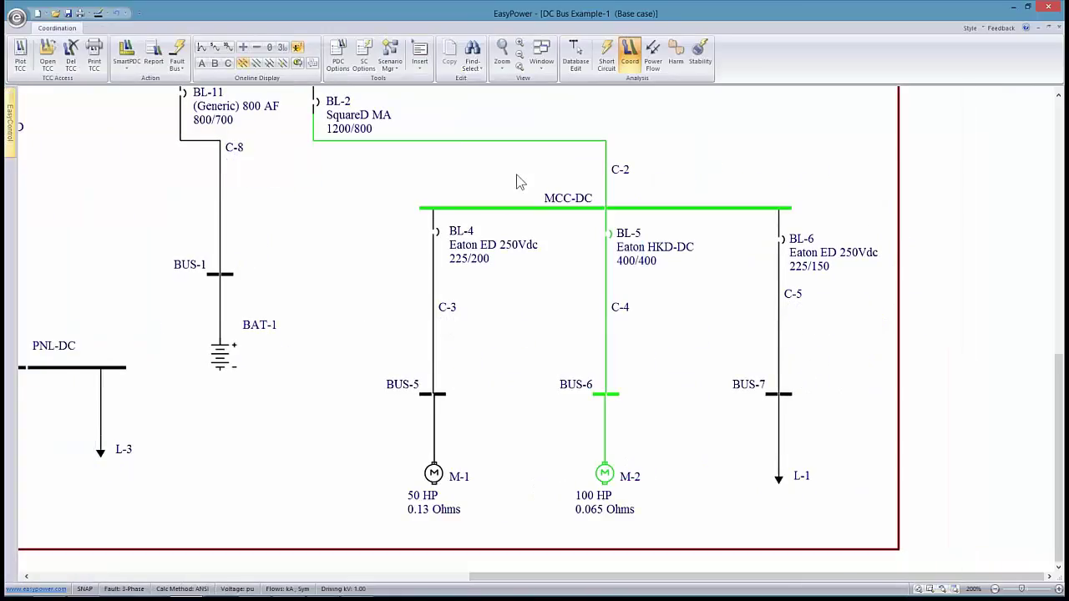
pyautogui.scroll(1, 535, 217)
pyautogui.hscroll(-1, 535, 217)
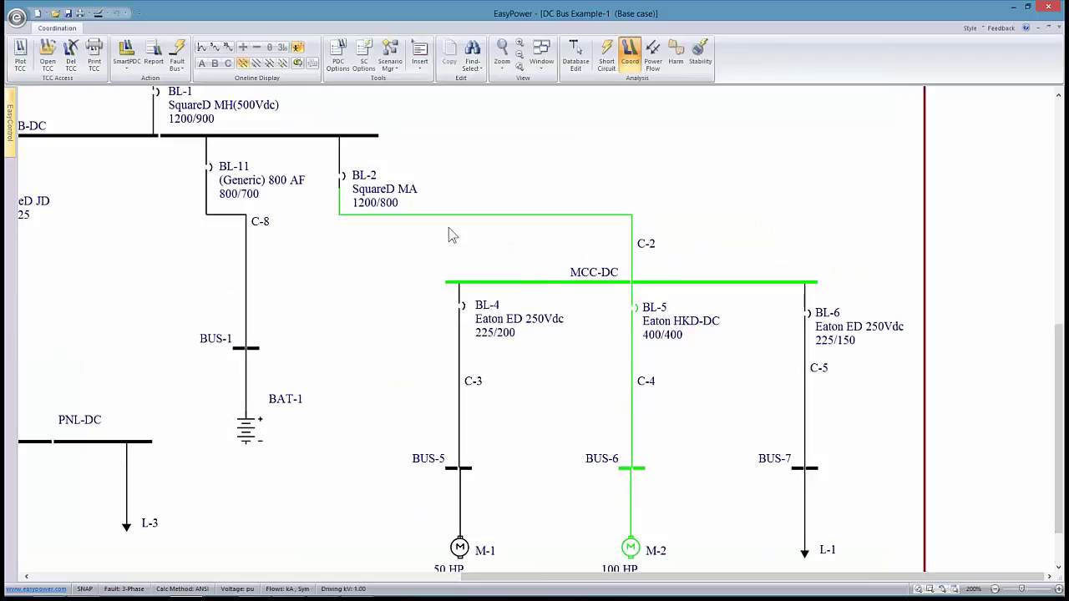
pyautogui.keyDown('ctrl'); pyautogui.click(339, 180); pyautogui.keyUp('ctrl')
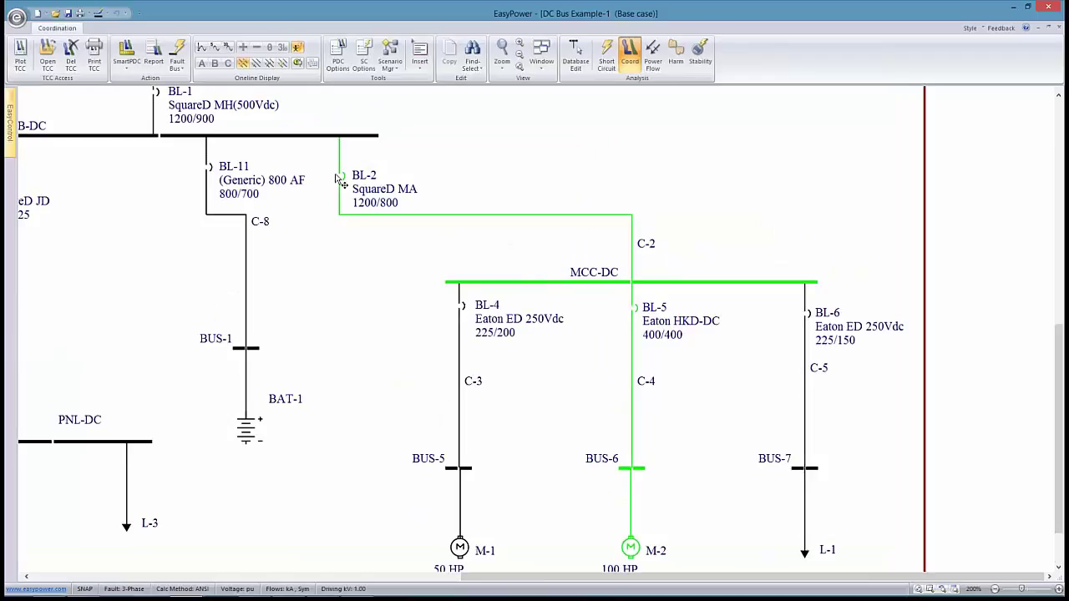
pyautogui.click(20, 55)
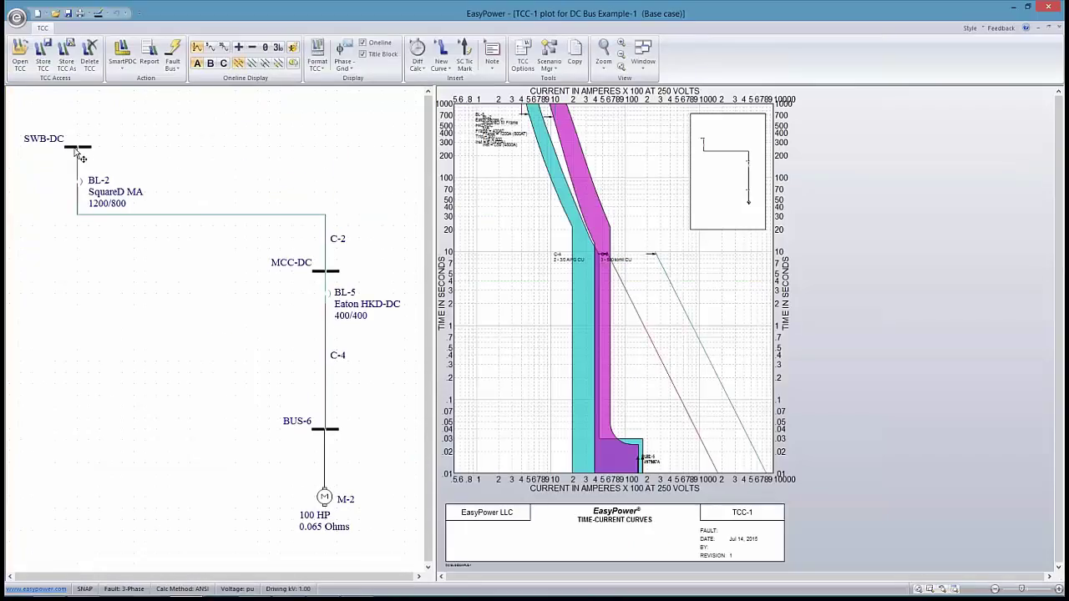
pyautogui.moveTo(77, 152); pyautogui.dragTo(281, 163)
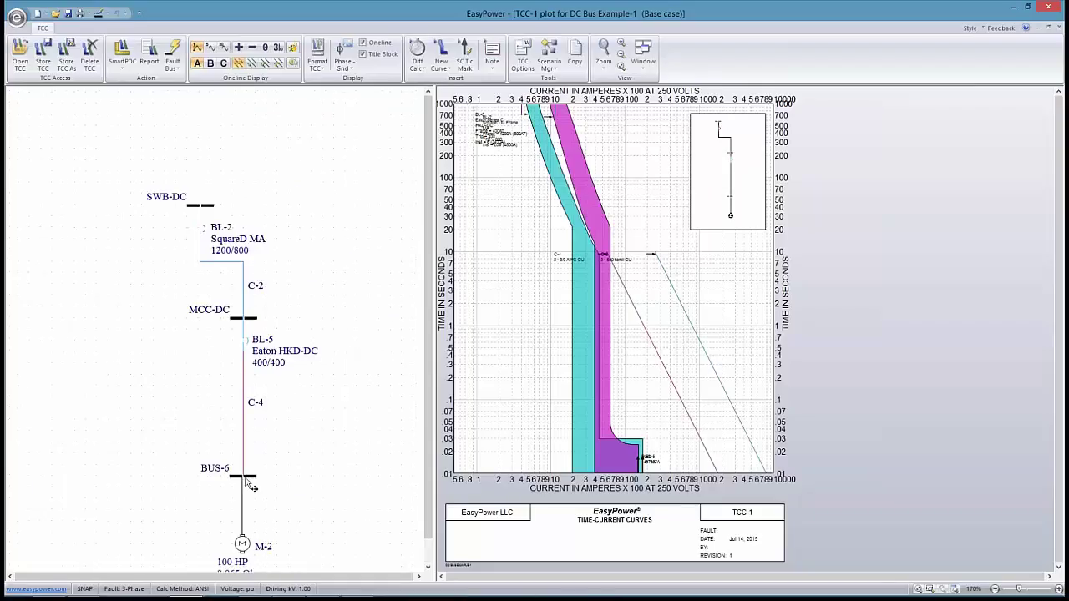
# Fault BUS-6 on the coordination one-line and move the BL-2 and BL-5 labels into the clear area beside their curves
pyautogui.click(247, 476)
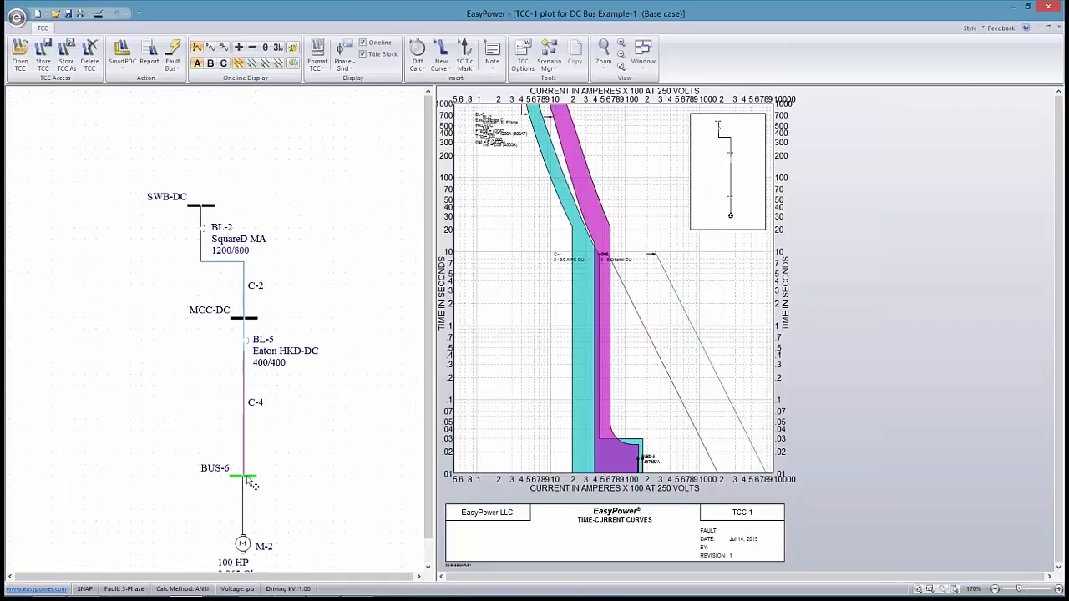
pyautogui.click(172, 53)
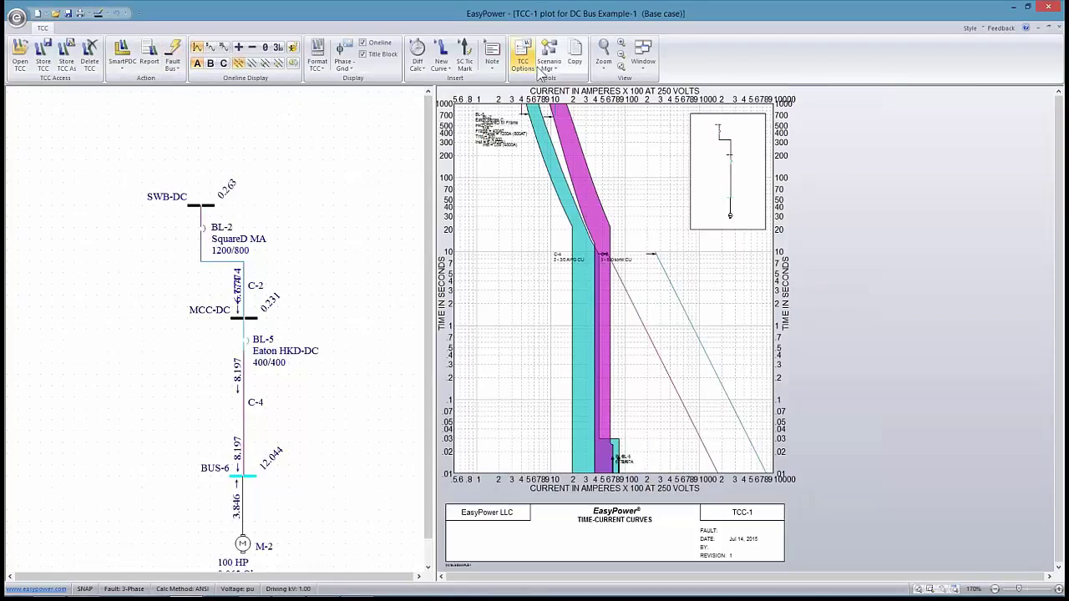
pyautogui.moveTo(549, 427); pyautogui.dragTo(556, 384)
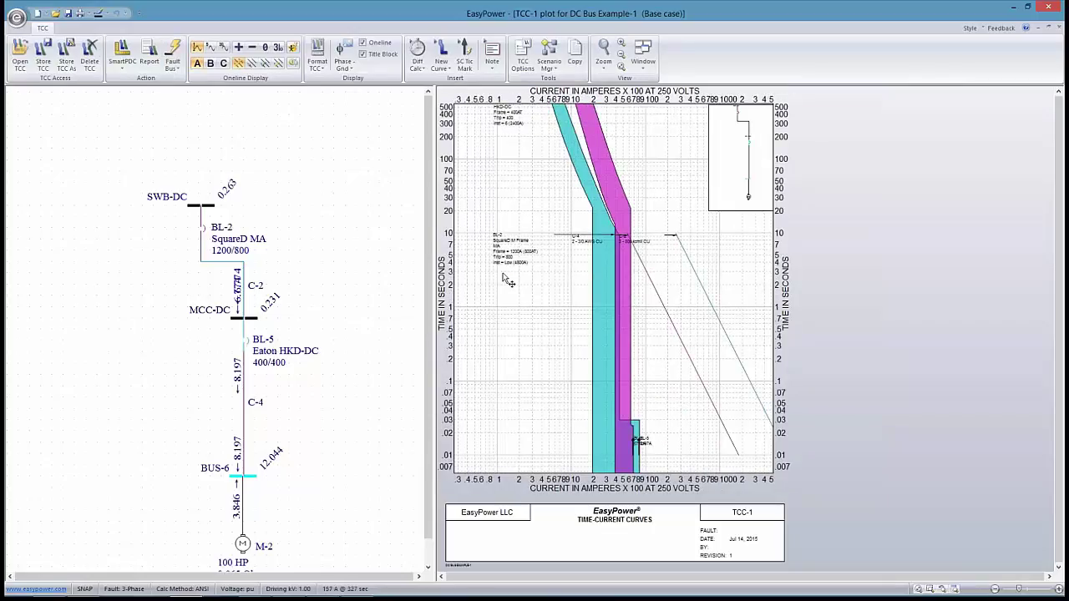
pyautogui.moveTo(506, 121); pyautogui.dragTo(506, 294)
pyautogui.moveTo(501, 373); pyautogui.dragTo(501, 377)
pyautogui.moveTo(553, 434); pyautogui.dragTo(547, 289)
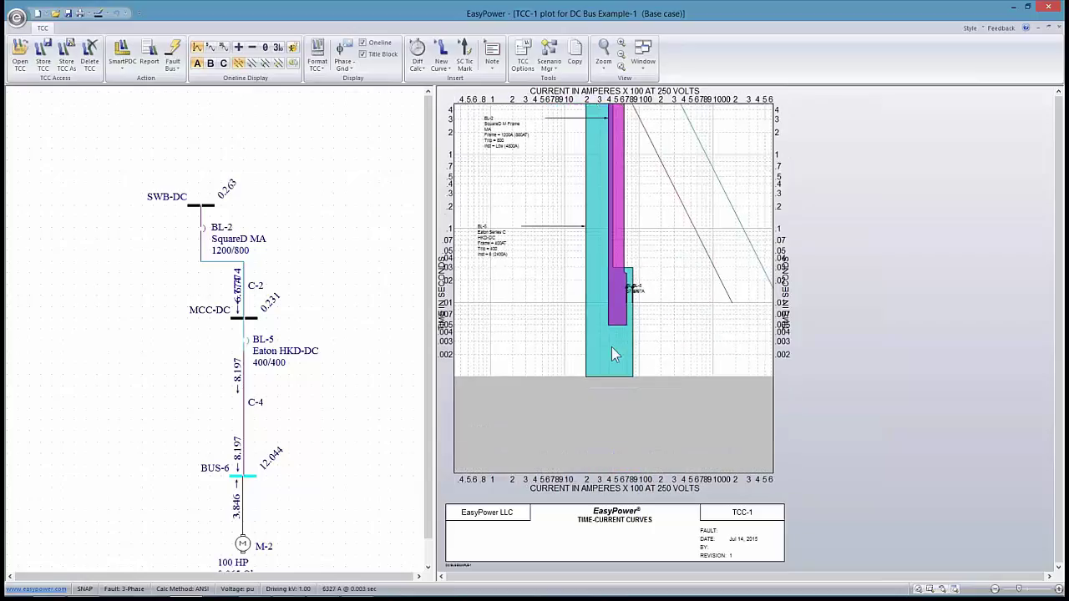
# Insert an arcing current tick mark for breaker BL-5 and hide the plot's title block
pyautogui.rightClick(598, 358)
pyautogui.click(647, 408)
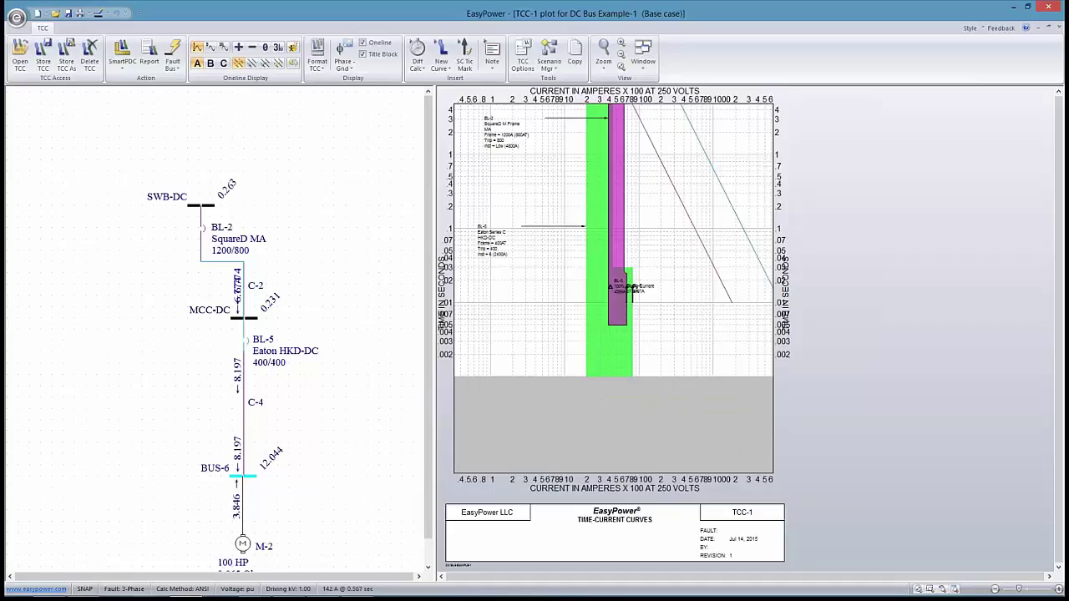
pyautogui.click(364, 54)
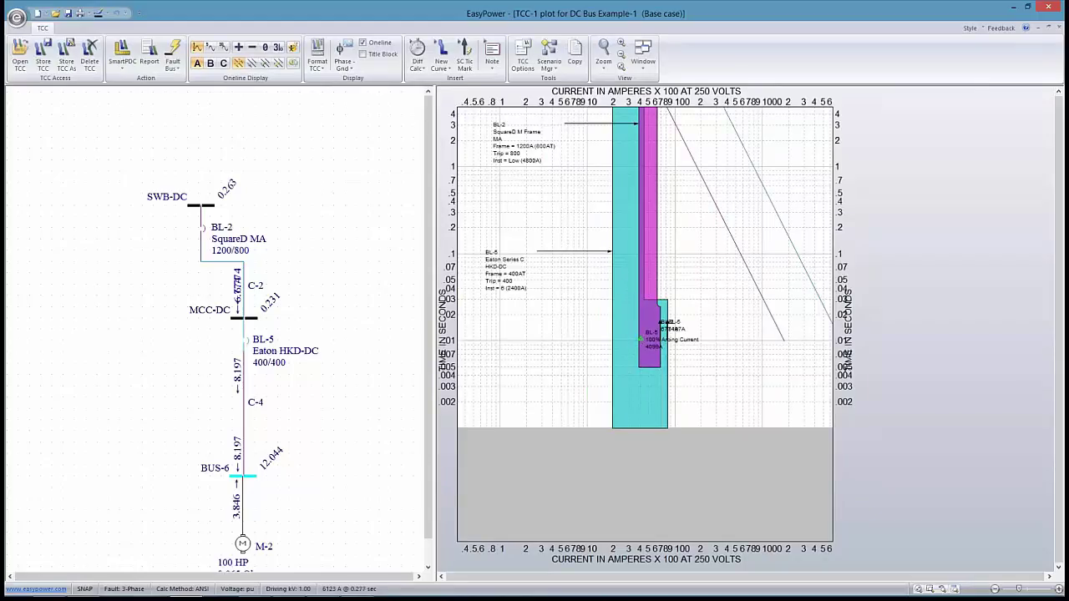
# Slide the BL-5 arcing current tick mark vertically along the curves and leave it at about 0.04 seconds
pyautogui.click(654, 215)
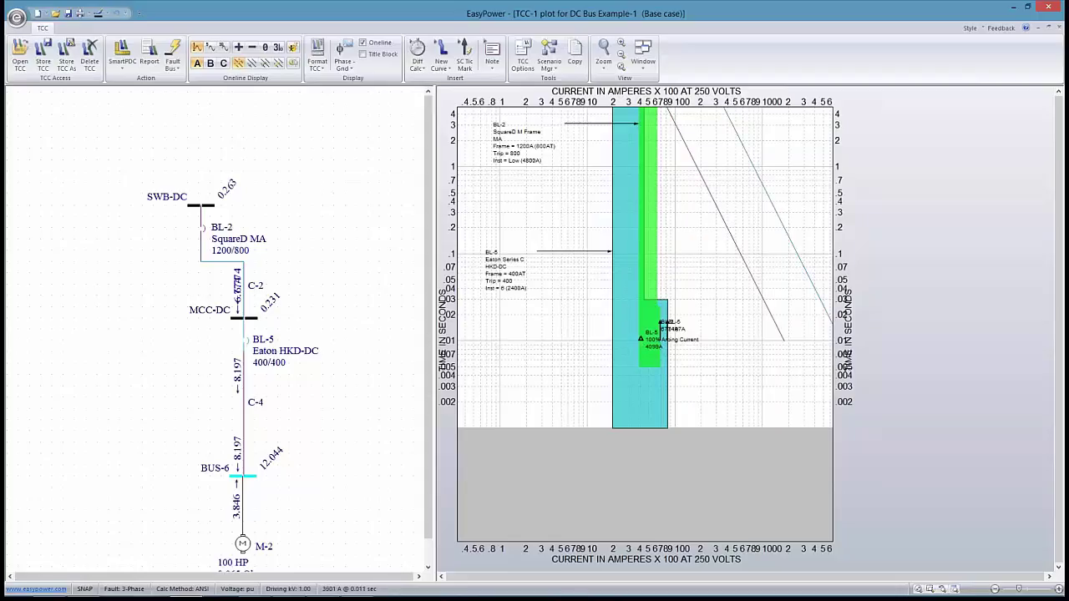
pyautogui.moveTo(641, 337)
pyautogui.mouseDown()
pyautogui.moveTo(641, 183)
pyautogui.moveTo(640, 219)
pyautogui.mouseUp()
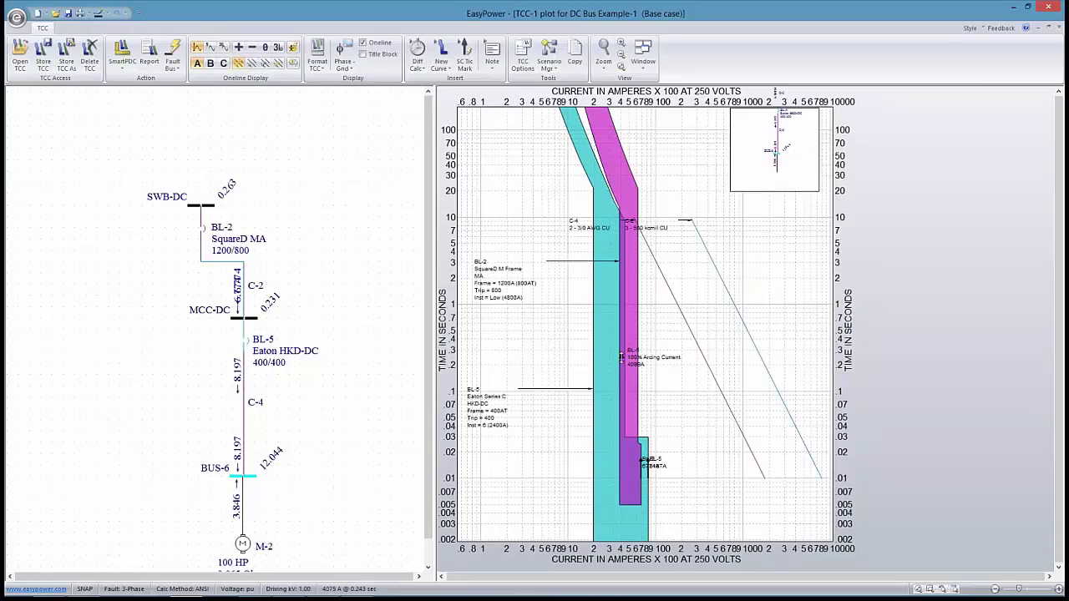
pyautogui.moveTo(622, 358); pyautogui.dragTo(620, 274)
pyautogui.moveTo(620, 239); pyautogui.dragTo(615, 427)
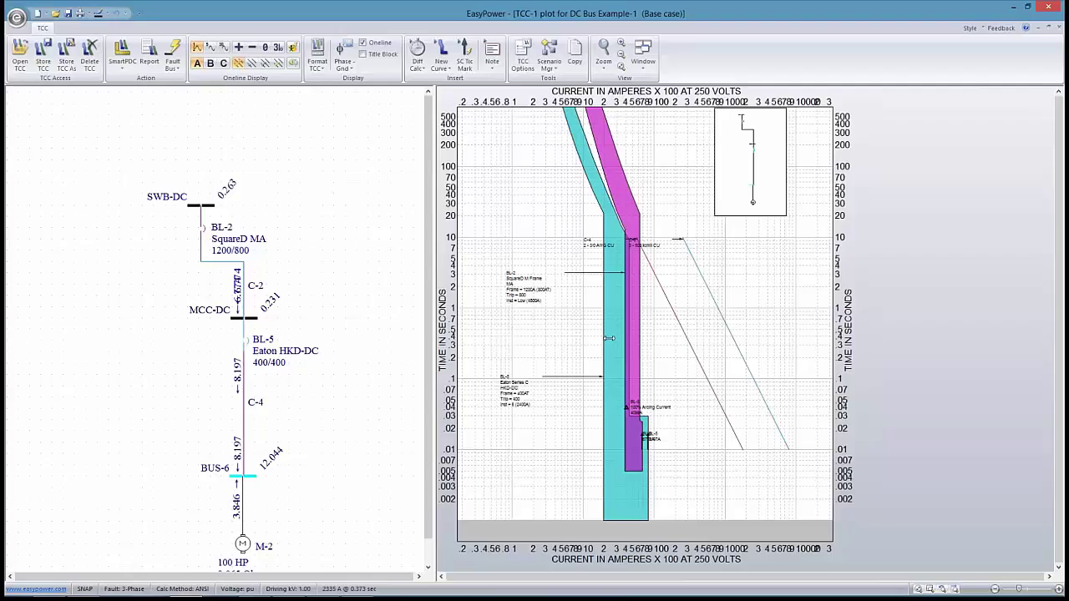
# Set BL-5's instantaneous pickup to low (2000A), display arc flash results on the one-line, and compare BUS-6's incident energy with setting 7
pyautogui.moveTo(610, 337); pyautogui.dragTo(592, 341)
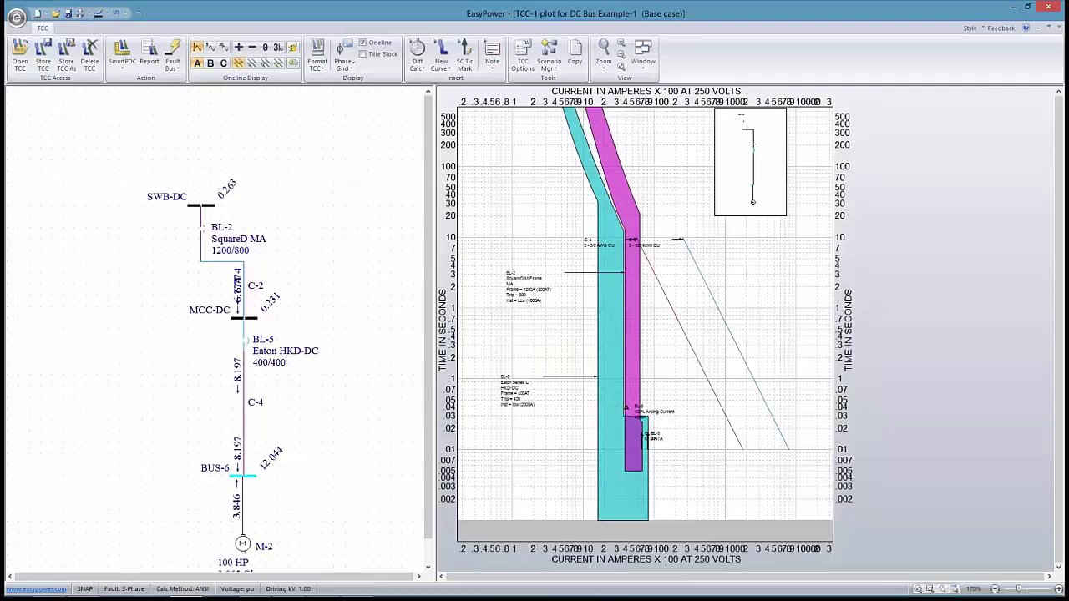
pyautogui.click(293, 48)
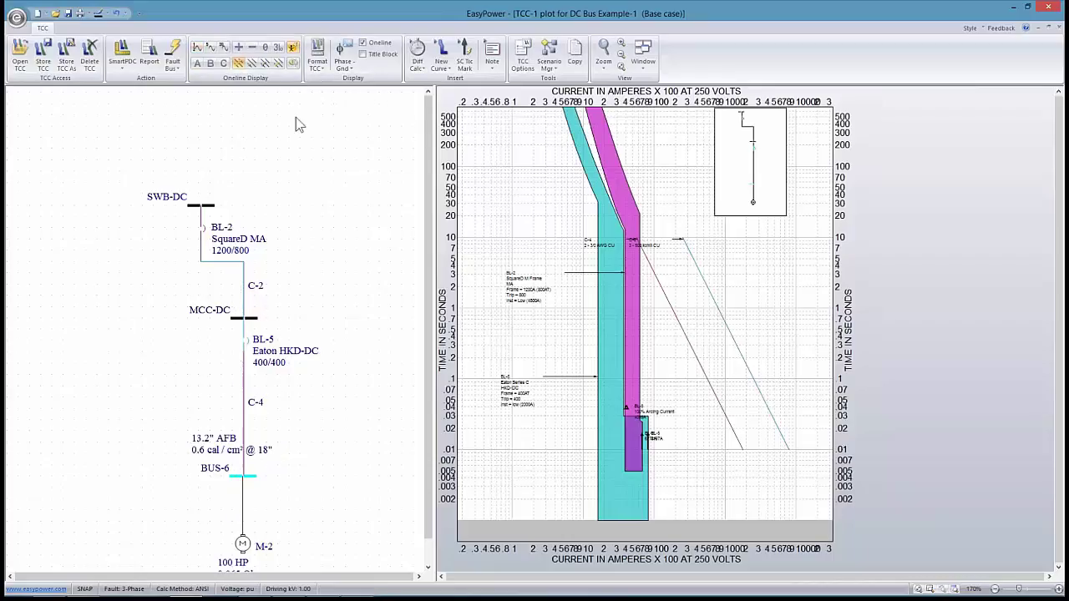
pyautogui.moveTo(594, 367); pyautogui.dragTo(613, 358)
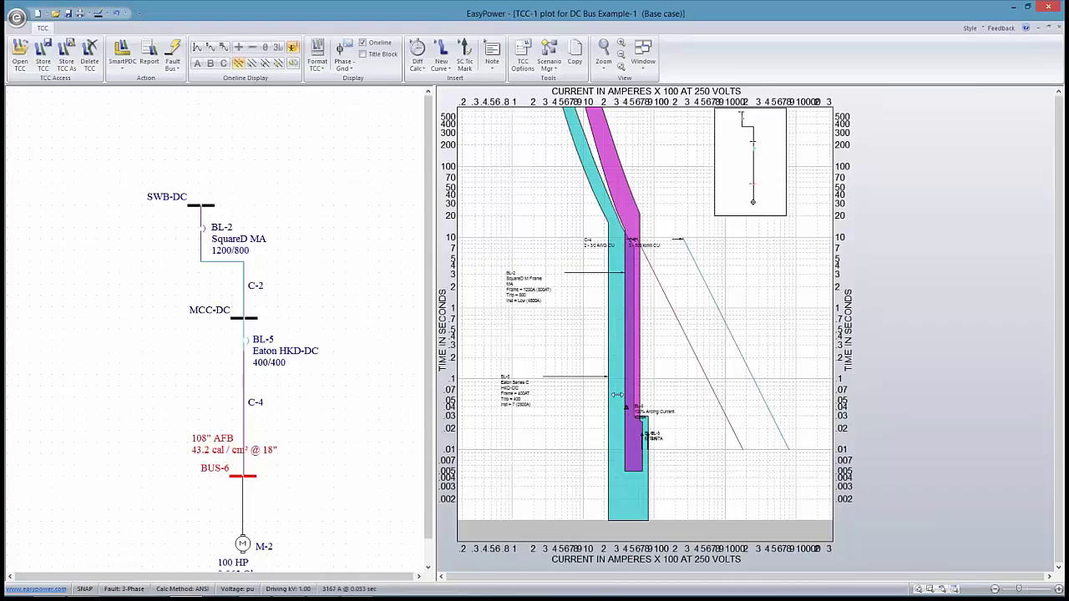
pyautogui.moveTo(614, 383); pyautogui.dragTo(604, 383)
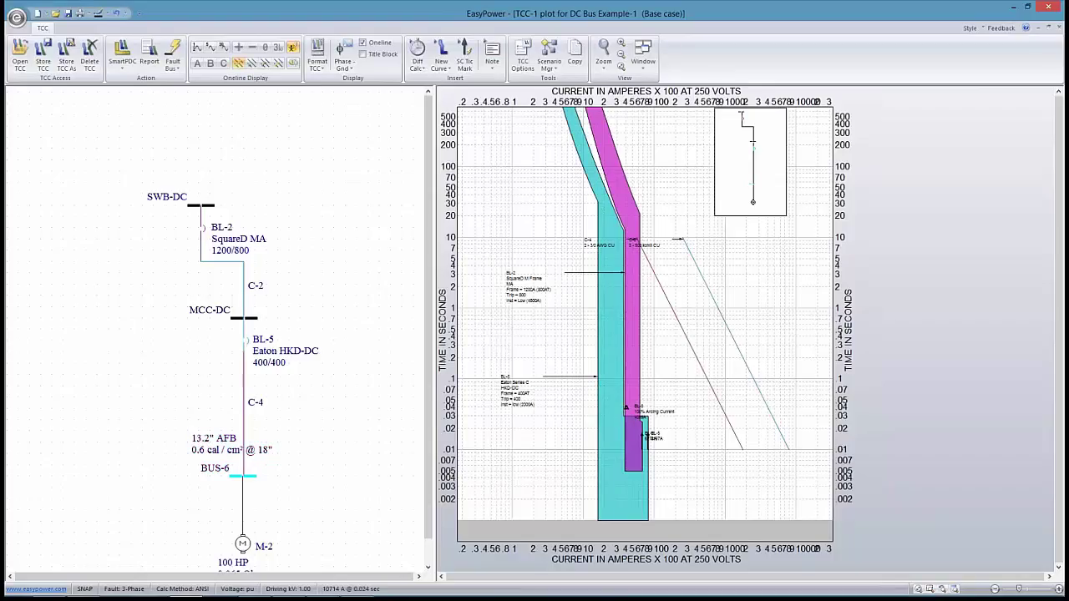
pyautogui.moveTo(625, 409); pyautogui.dragTo(610, 338)
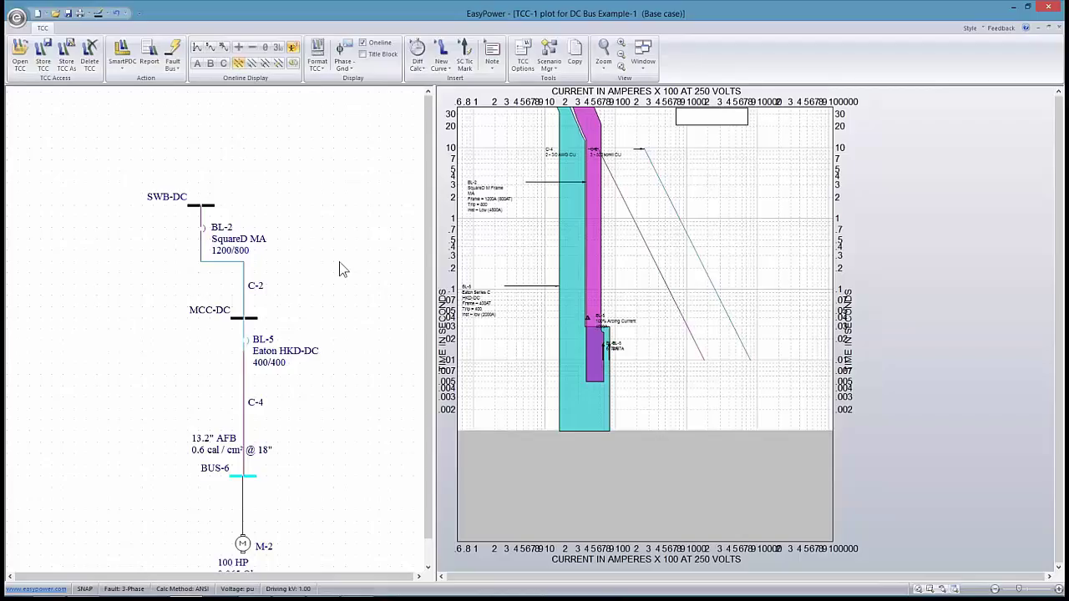
# Fault MCC-DC and insert an arcing current tick mark on the BL-2 curve, placing it at about 0.025 seconds
pyautogui.click(257, 319)
pyautogui.click(172, 54)
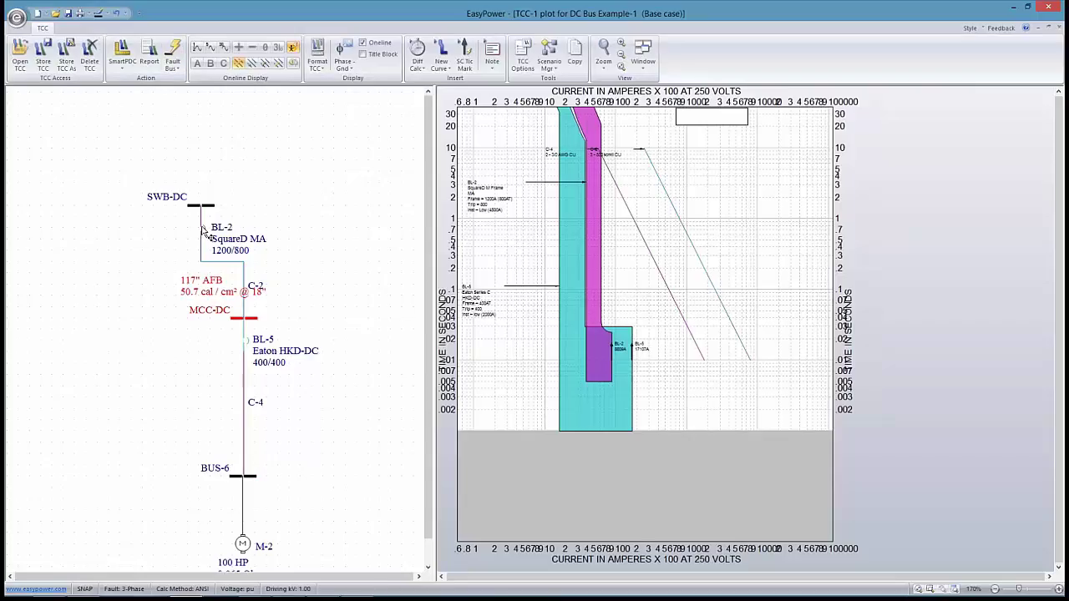
pyautogui.rightClick(594, 271)
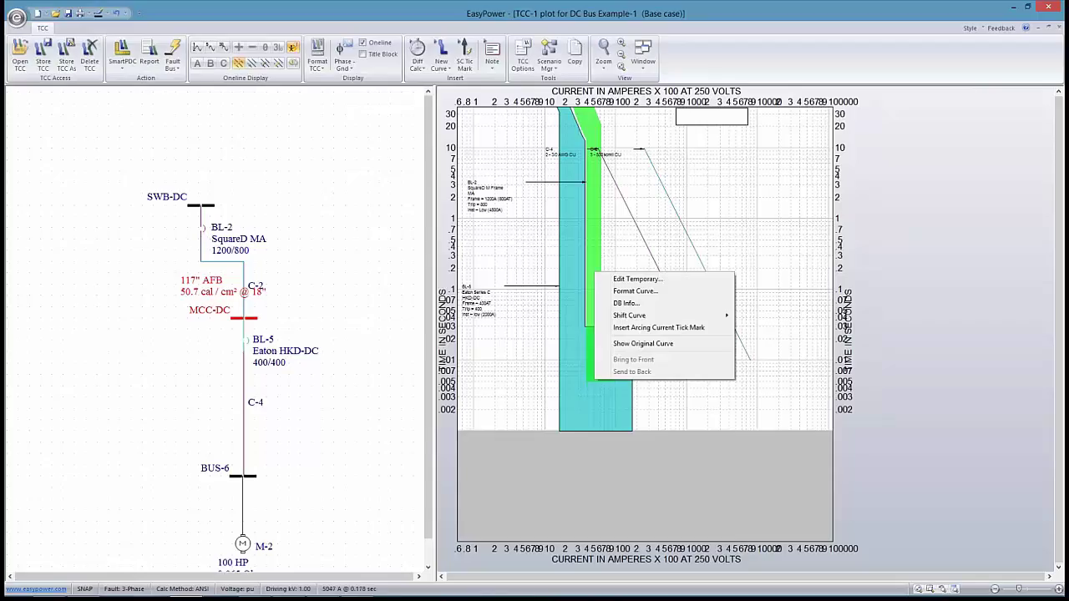
pyautogui.click(631, 327)
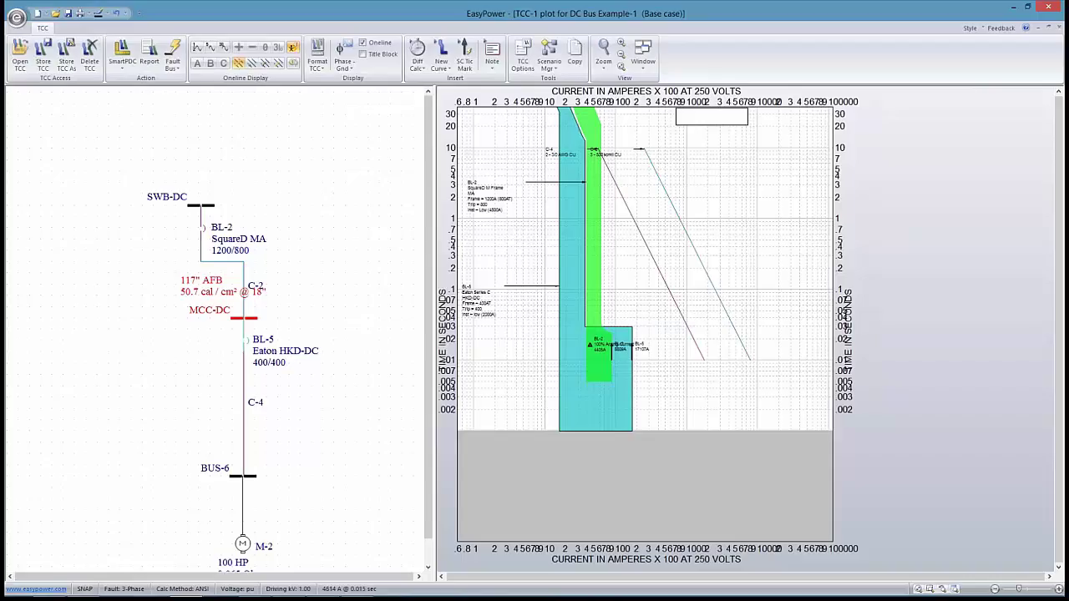
pyautogui.moveTo(590, 343)
pyautogui.mouseDown()
pyautogui.moveTo(594, 172)
pyautogui.moveTo(592, 343)
pyautogui.moveTo(593, 175)
pyautogui.moveTo(596, 328)
pyautogui.mouseUp()
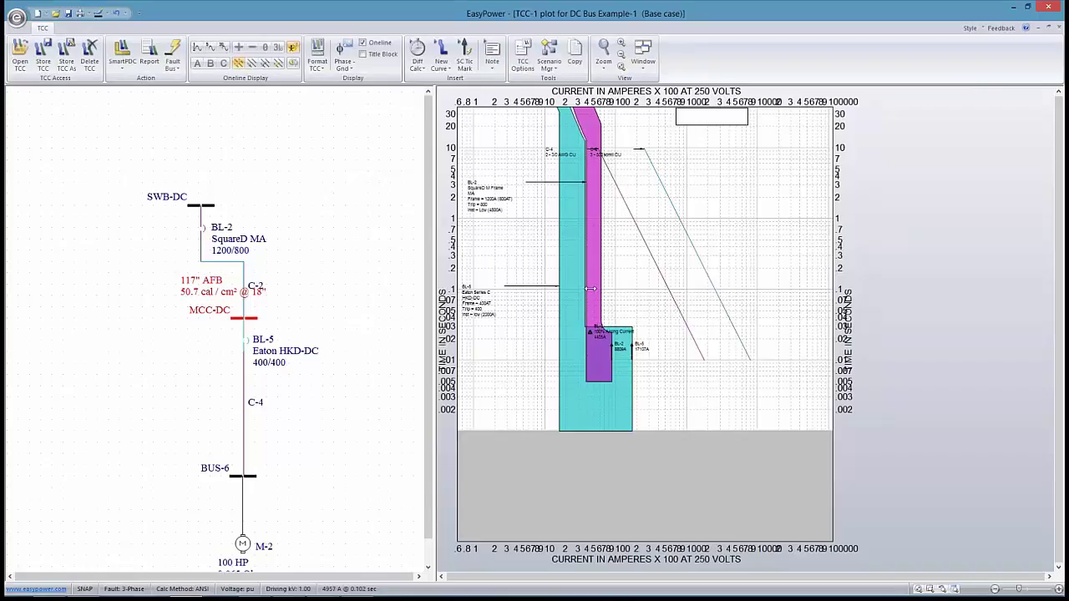
# Try to shift the BL-2 curve to a lower instantaneous pickup directly on the plot
pyautogui.moveTo(591, 289); pyautogui.dragTo(577, 289)
pyautogui.moveTo(594, 246)
pyautogui.mouseDown()
pyautogui.moveTo(584, 248)
pyautogui.moveTo(595, 247)
pyautogui.mouseUp()
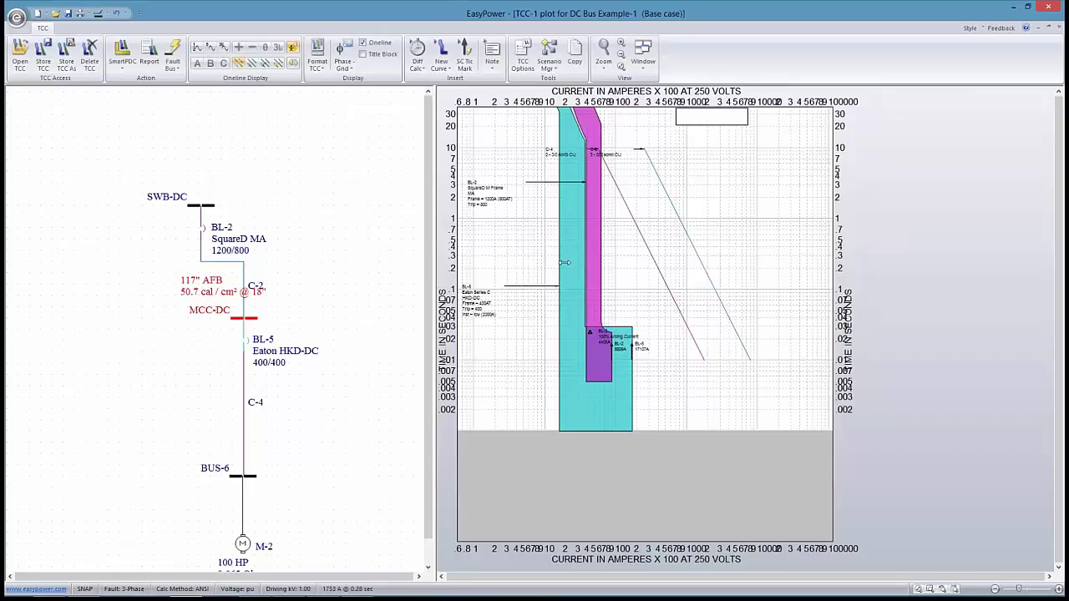
pyautogui.moveTo(593, 304)
pyautogui.mouseDown()
pyautogui.moveTo(584, 292)
pyautogui.moveTo(560, 298)
pyautogui.moveTo(621, 292)
pyautogui.moveTo(587, 289)
pyautogui.mouseUp()
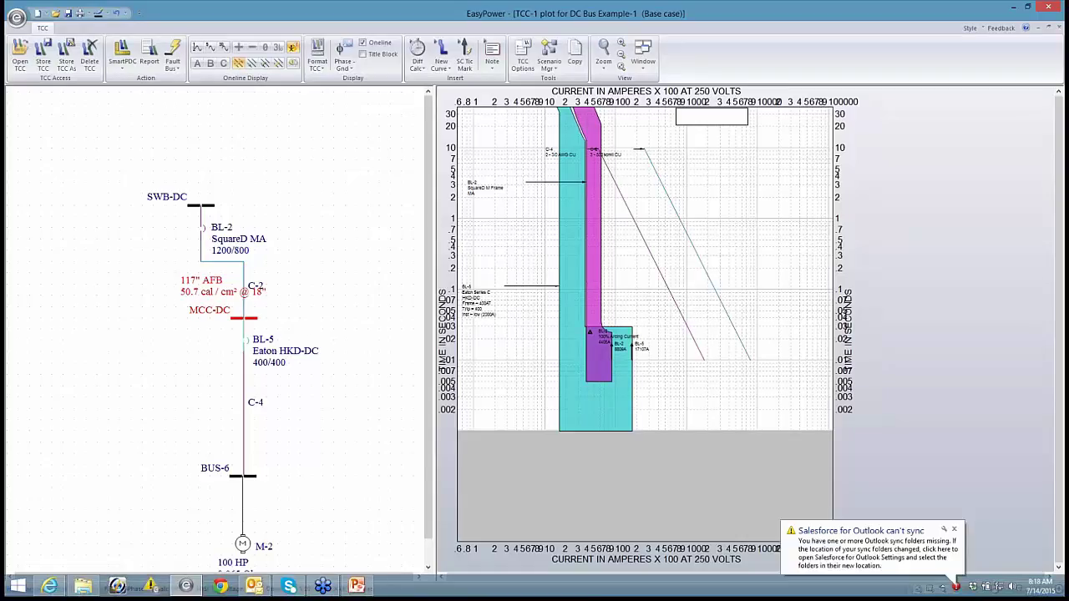
# Set BL-2's temporary phase trip frame to 1200A (200AT) and apply it to the plot
pyautogui.doubleClick(592, 276)
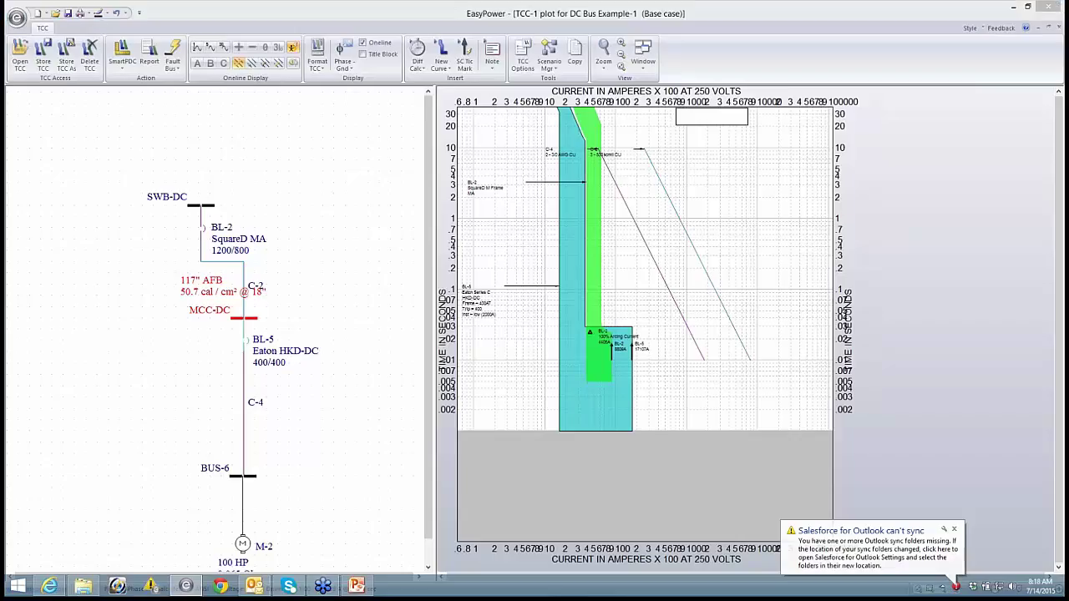
pyautogui.moveTo(560, 138); pyautogui.dragTo(308, 110)
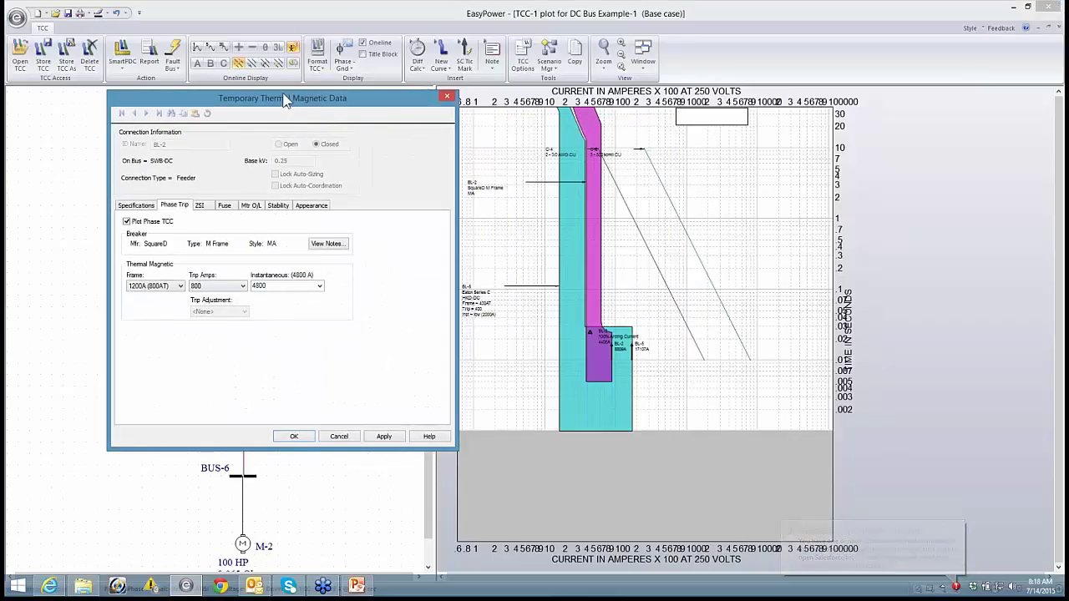
pyautogui.moveTo(288, 98); pyautogui.dragTo(190, 83)
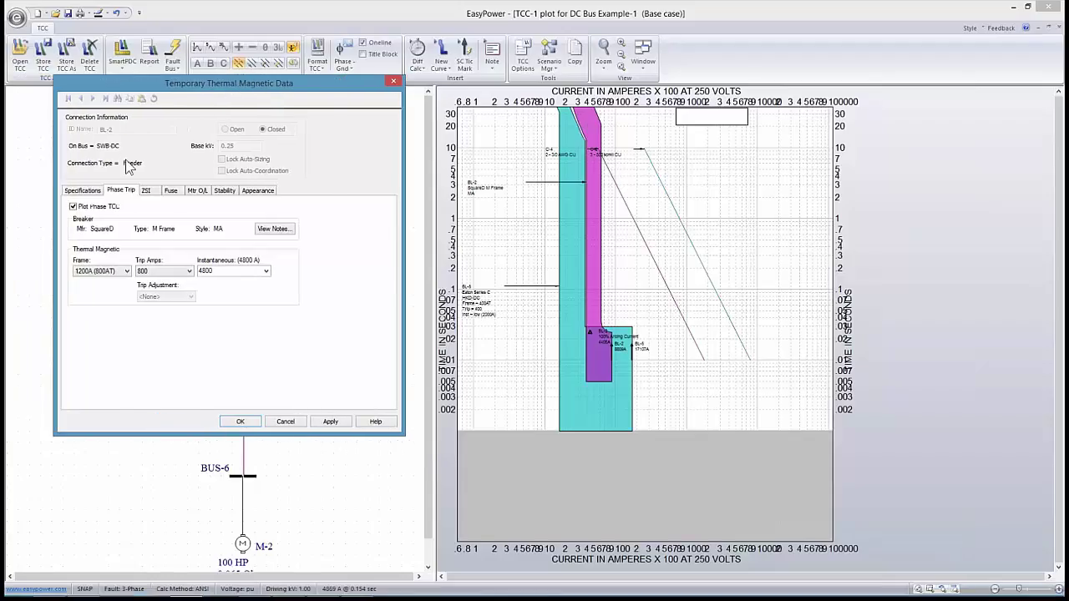
pyautogui.click(125, 271)
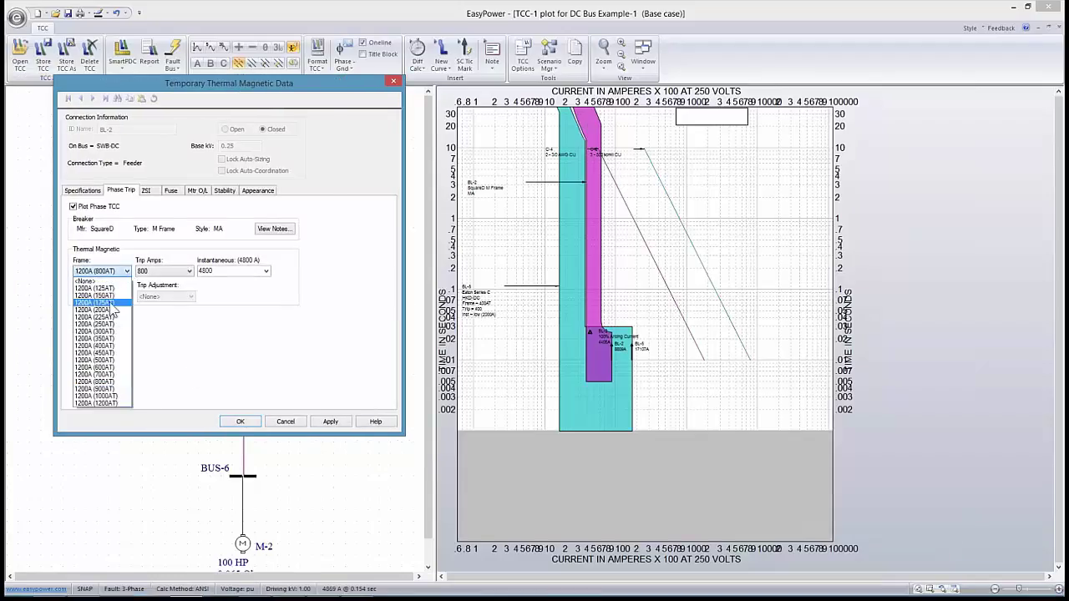
pyautogui.click(109, 309)
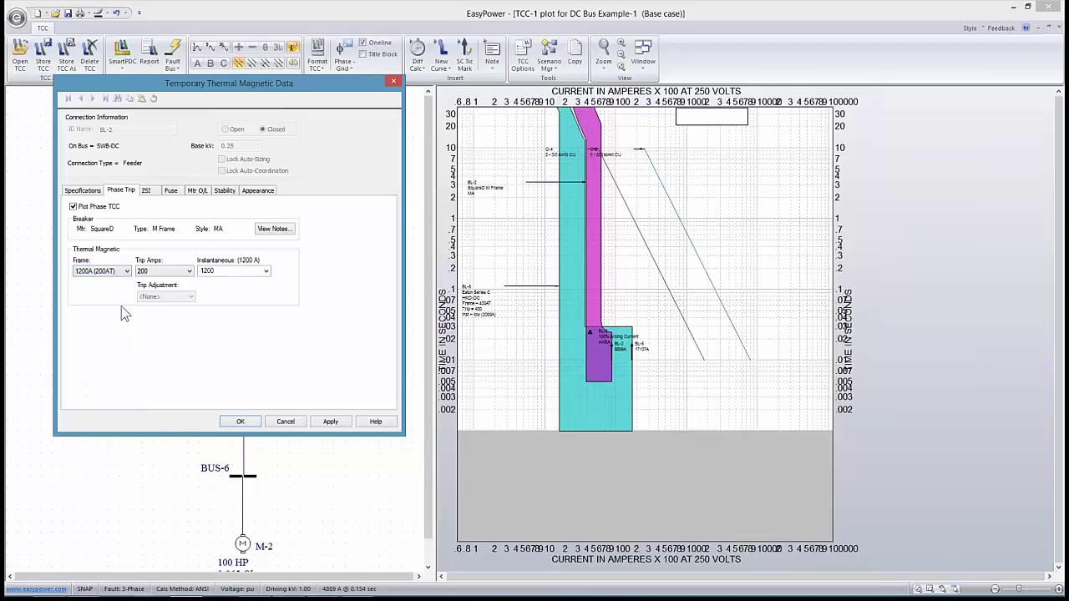
pyautogui.click(331, 423)
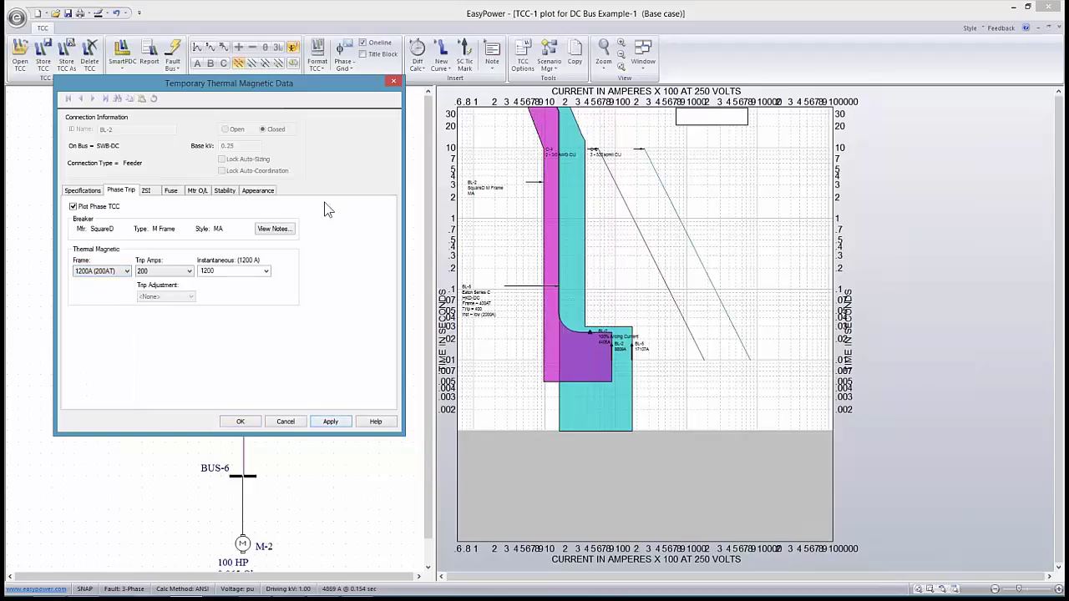
pyautogui.click(240, 421)
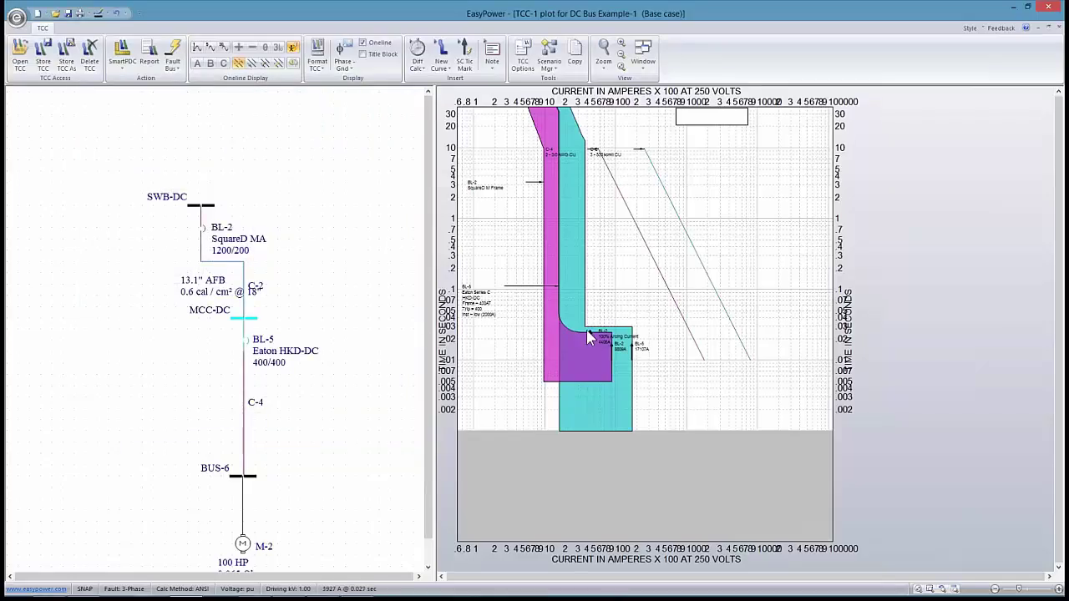
# Lower the BL-2 tick mark slightly, raise BL-2's instantaneous pickup to align with BL-5's curve, and try to reduce BL-5's pickup
pyautogui.moveTo(590, 331)
pyautogui.mouseDown()
pyautogui.moveTo(590, 357)
pyautogui.moveTo(589, 336)
pyautogui.mouseUp()
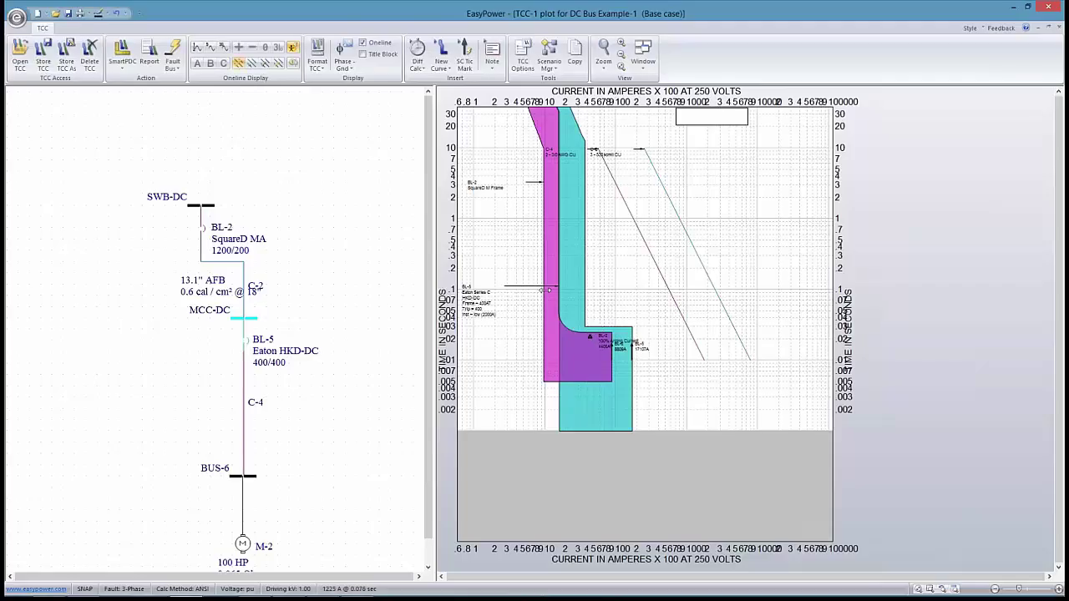
pyautogui.moveTo(548, 276); pyautogui.dragTo(569, 283)
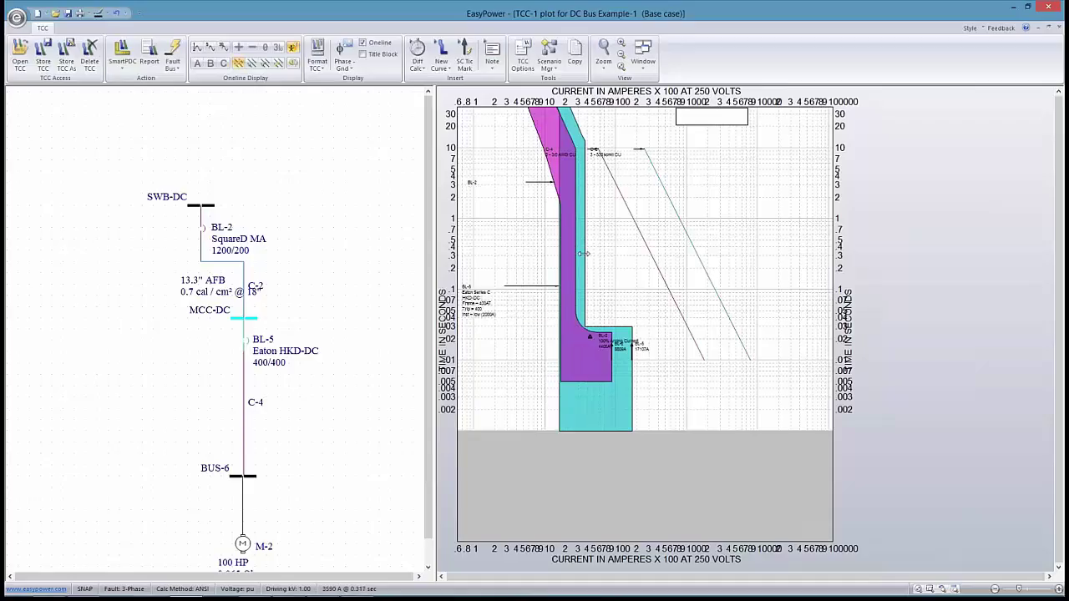
pyautogui.moveTo(583, 254); pyautogui.dragTo(532, 249)
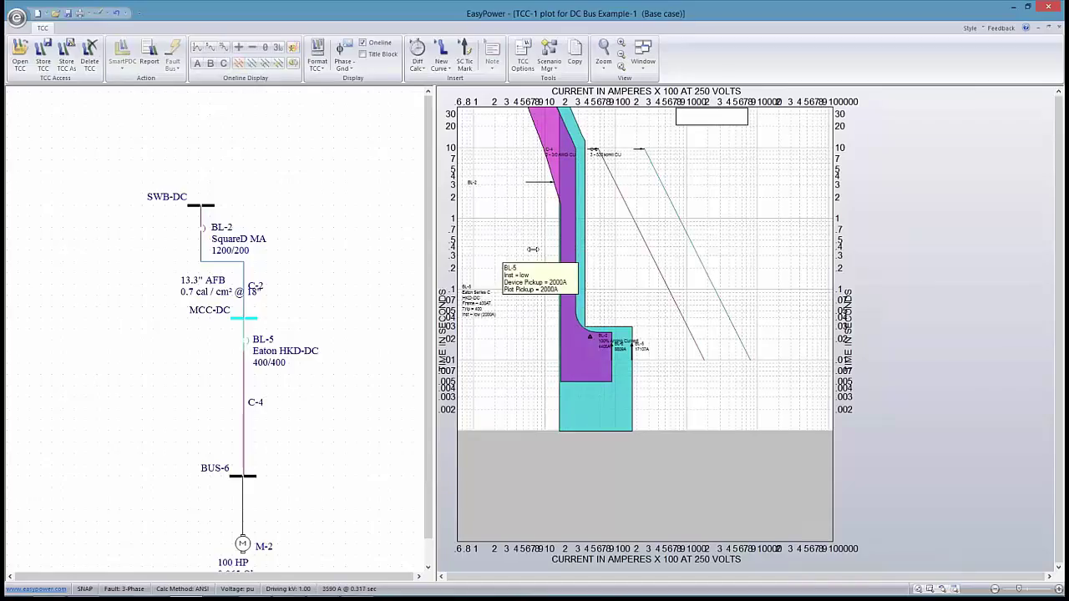
# Check which phase trip frames and breaker styles are available for BL-5 in its temporary thermal magnetic data
pyautogui.doubleClick(567, 390)
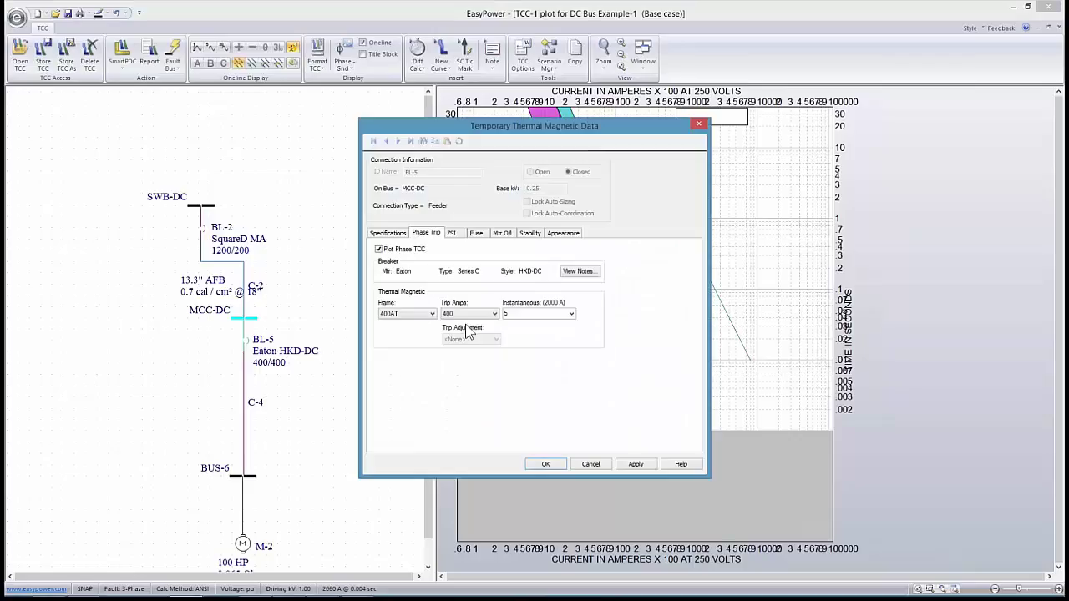
pyautogui.moveTo(424, 134); pyautogui.dragTo(233, 107)
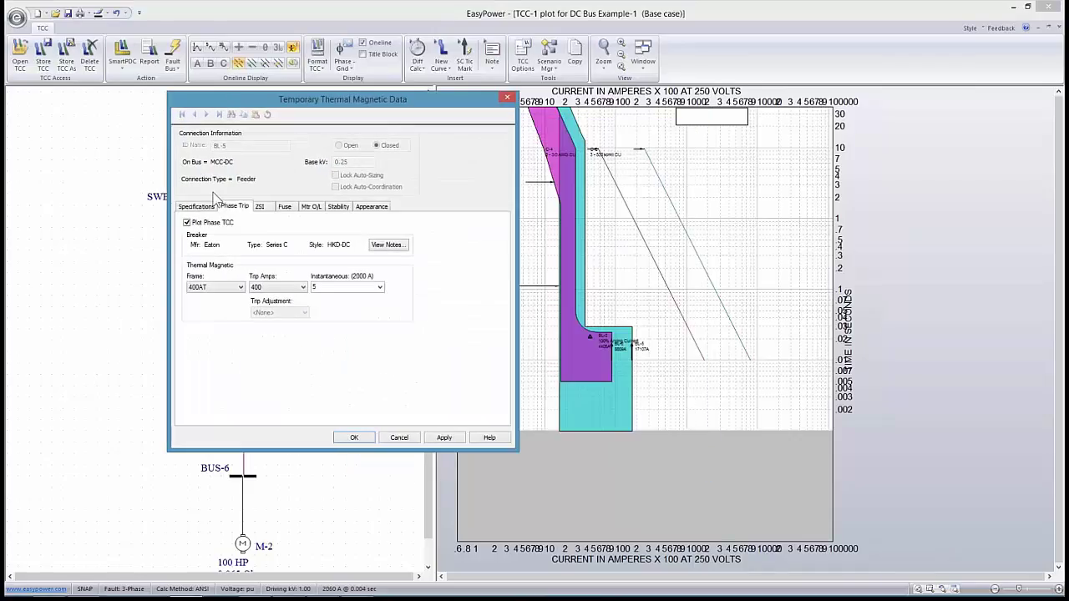
pyautogui.click(240, 288)
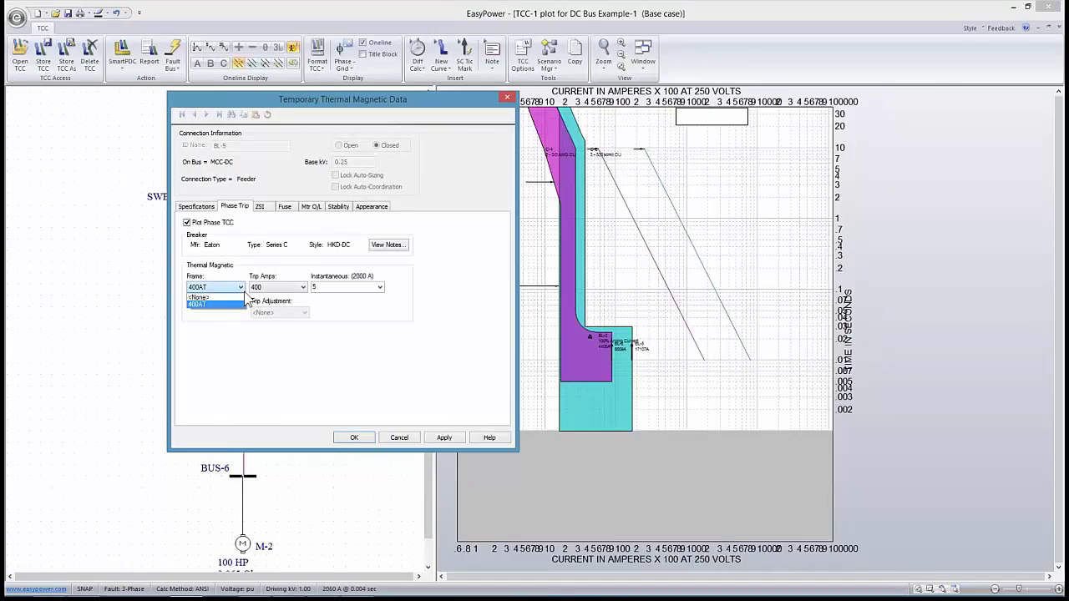
pyautogui.click(238, 288)
pyautogui.click(210, 206)
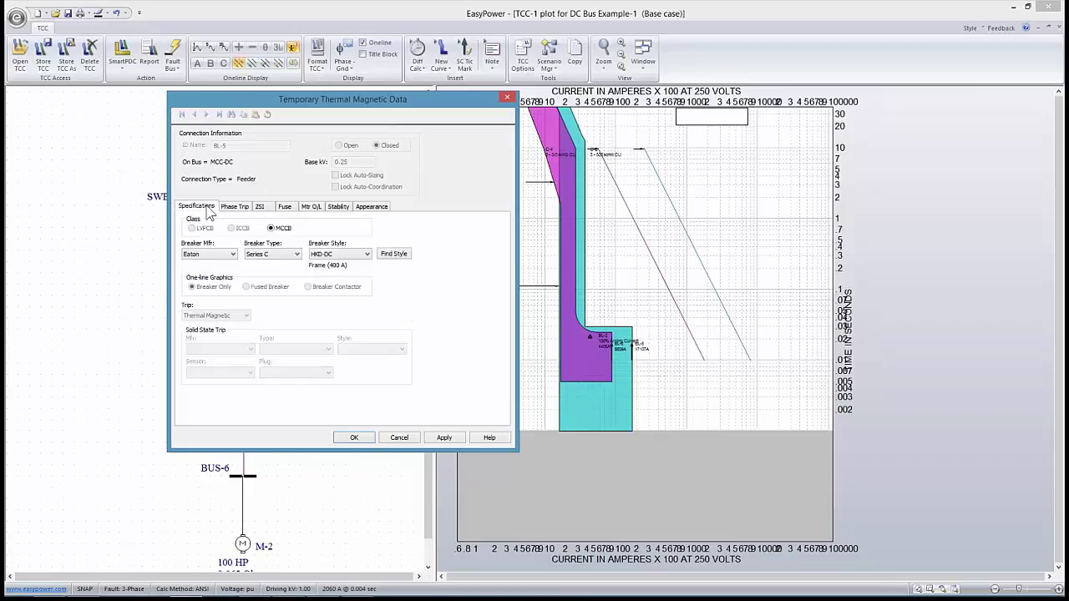
pyautogui.click(365, 254)
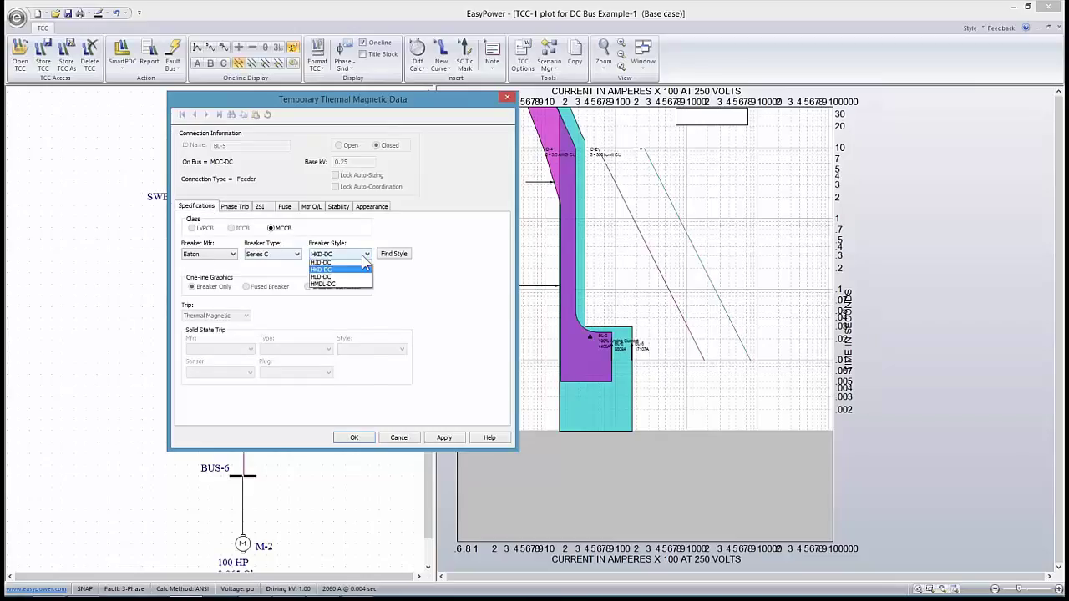
pyautogui.click(362, 256)
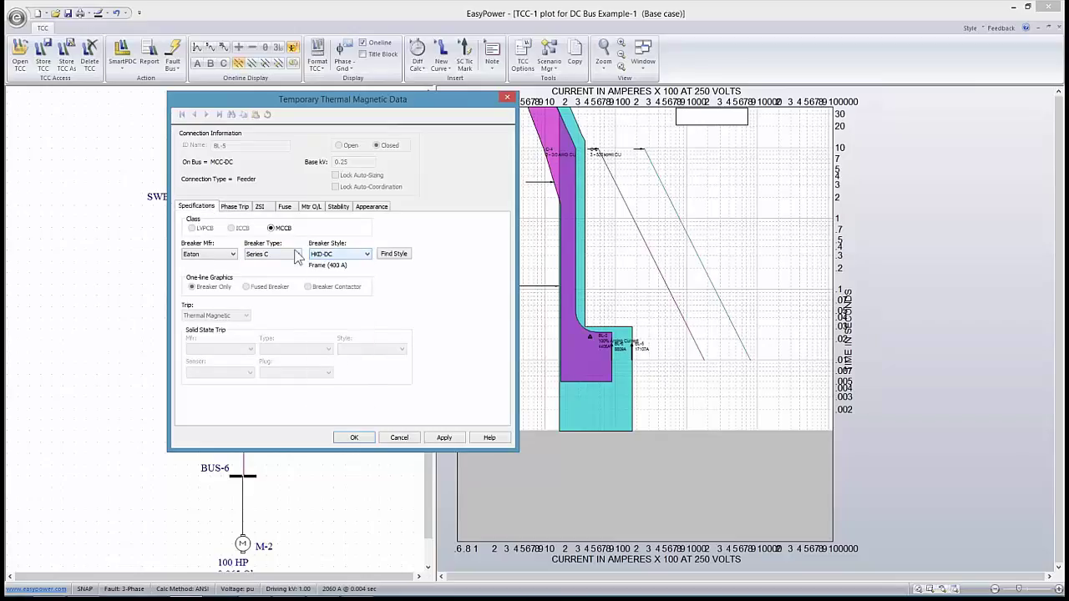
pyautogui.click(245, 209)
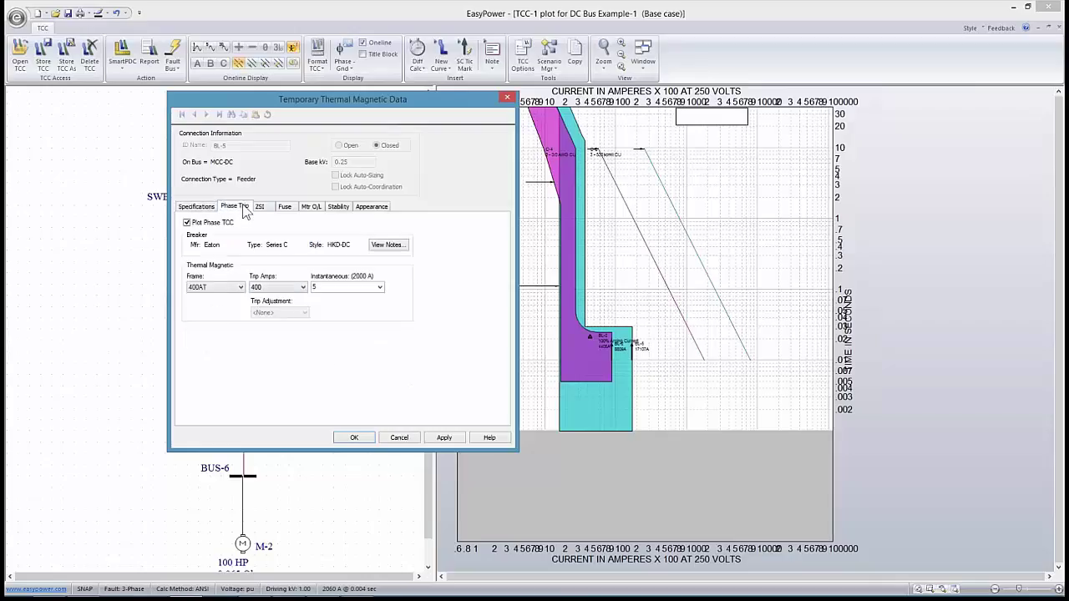
pyautogui.click(241, 287)
pyautogui.click(241, 288)
pyautogui.click(356, 441)
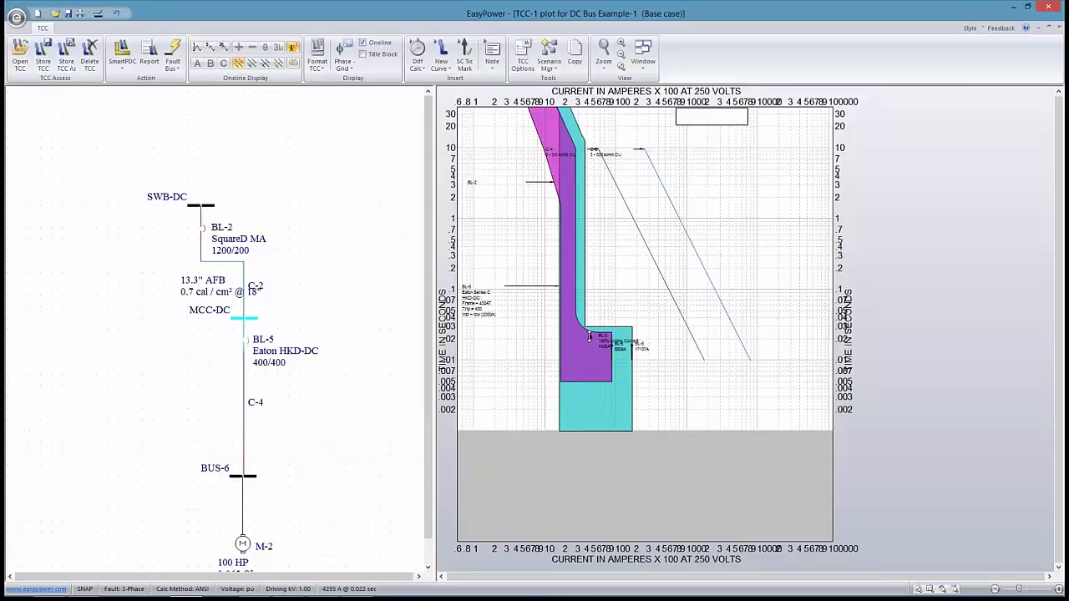
# Close the TCC-1 plot without storing its changes
pyautogui.moveTo(590, 336)
pyautogui.moveTo(244, 535); pyautogui.dragTo(327, 478)
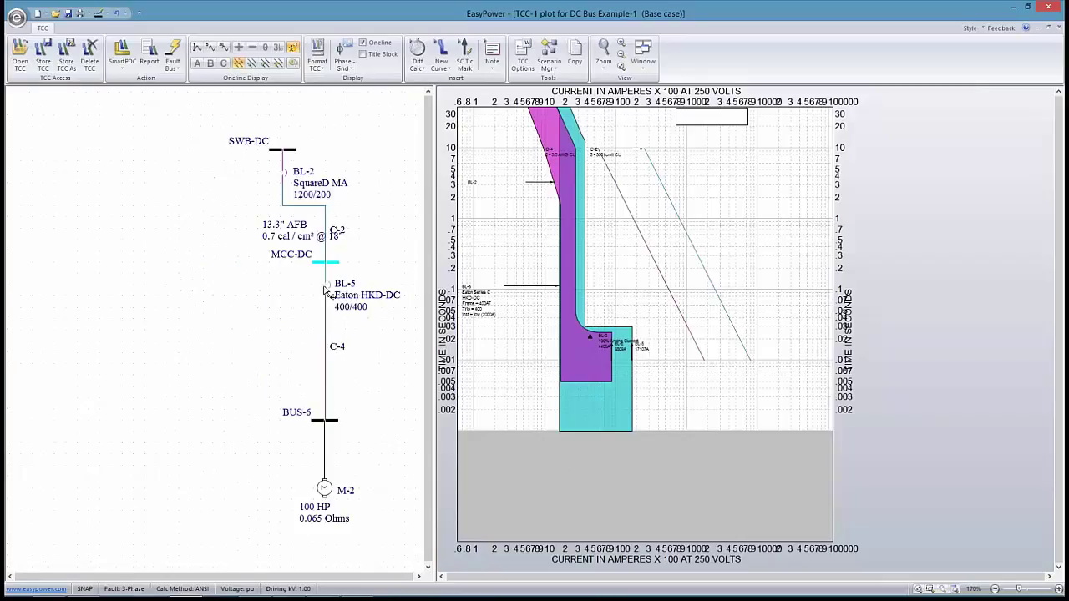
pyautogui.moveTo(324, 291); pyautogui.dragTo(262, 357)
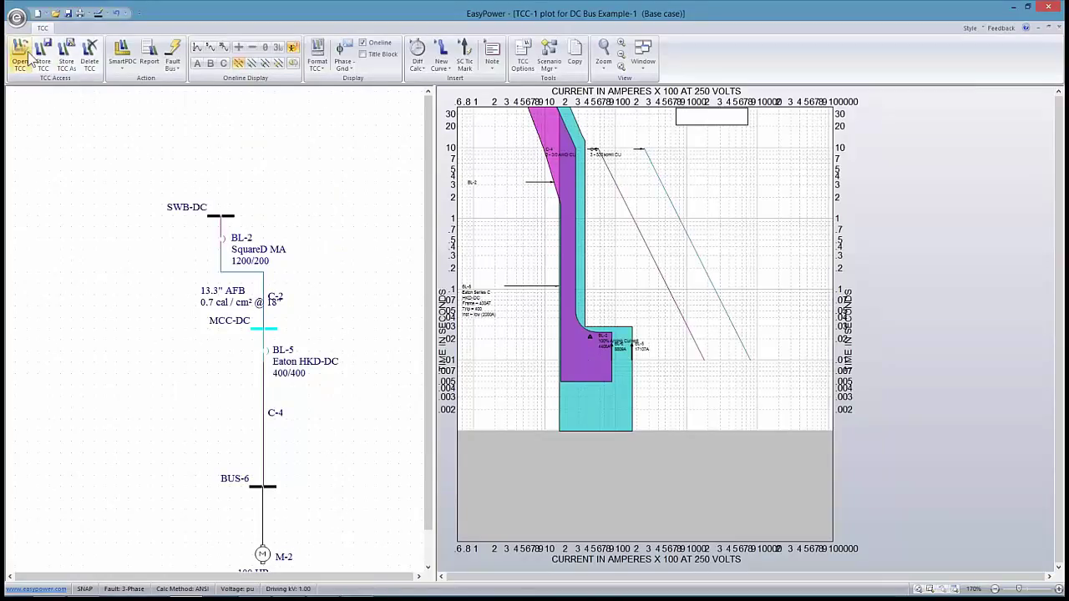
pyautogui.click(15, 17)
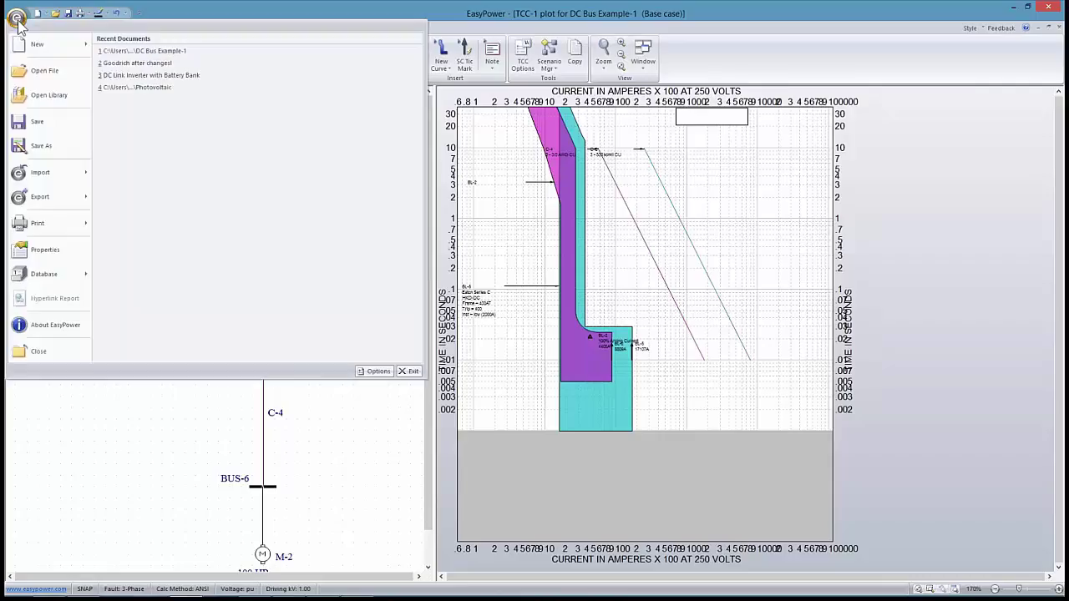
pyautogui.click(27, 352)
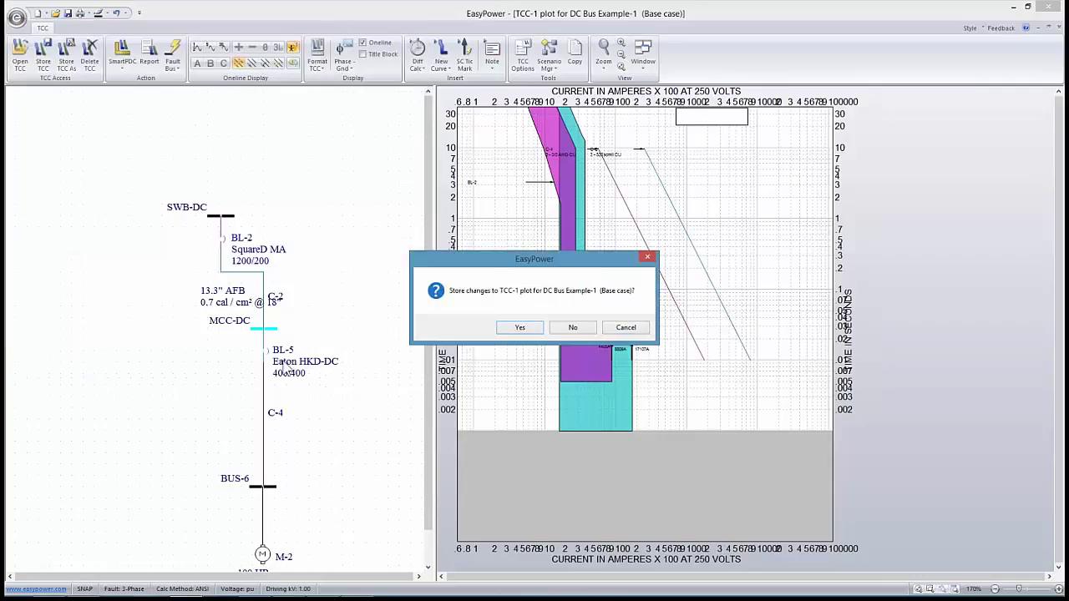
pyautogui.click(569, 328)
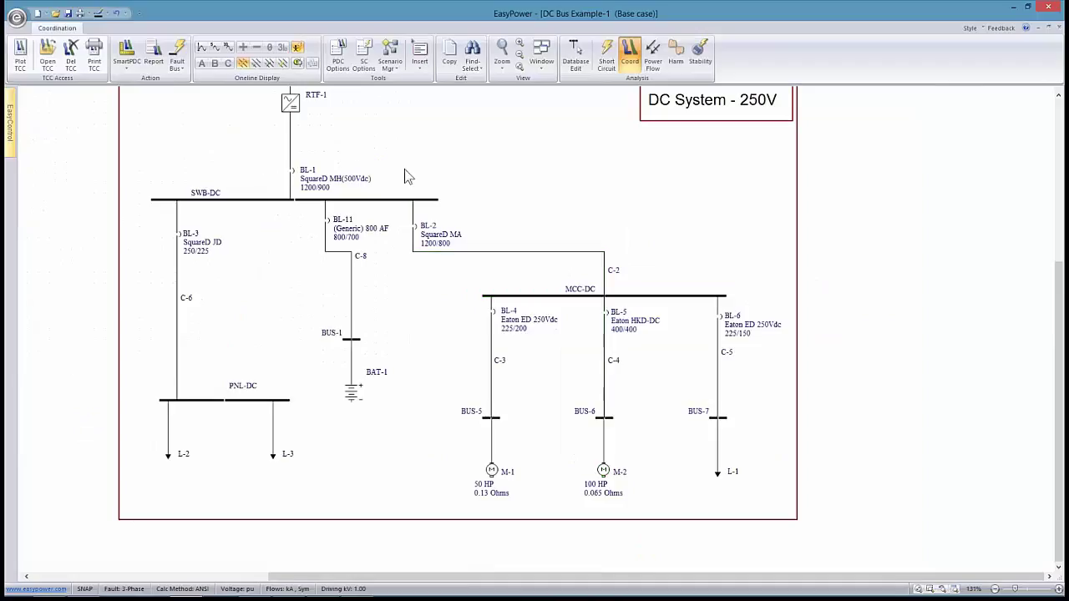
# Fault all buses in Short Circuit analysis and arrange the one-line with the arc flash hazard report
pyautogui.click(203, 49)
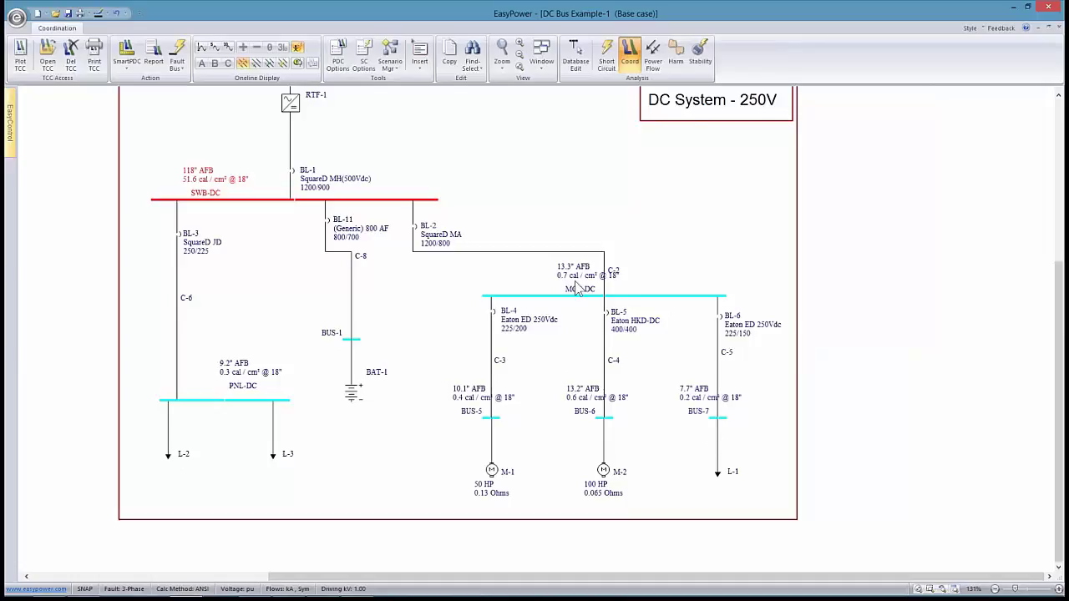
pyautogui.click(545, 53)
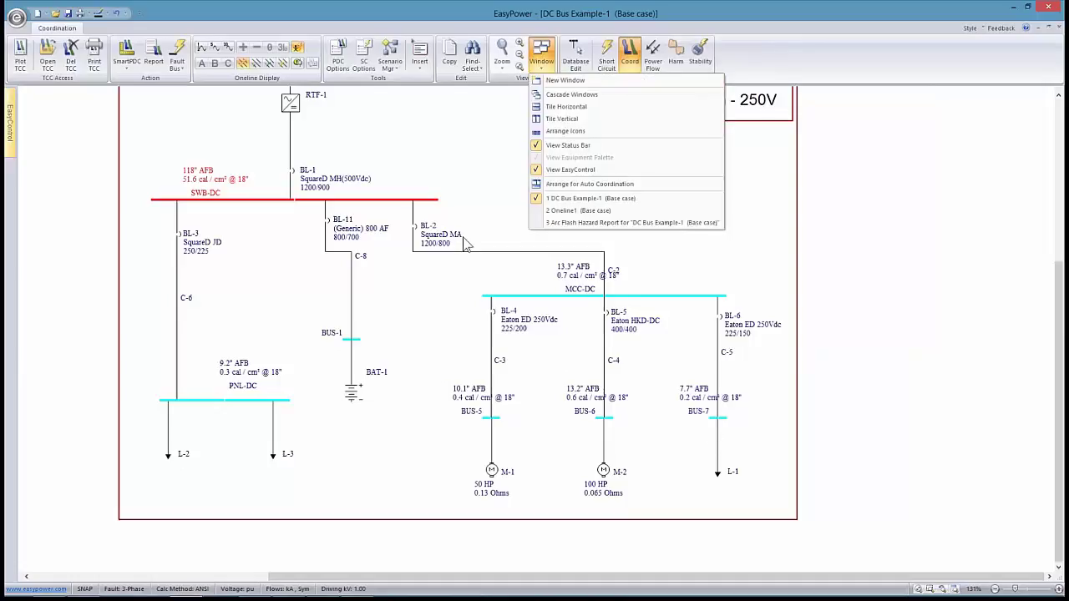
pyautogui.click(508, 131)
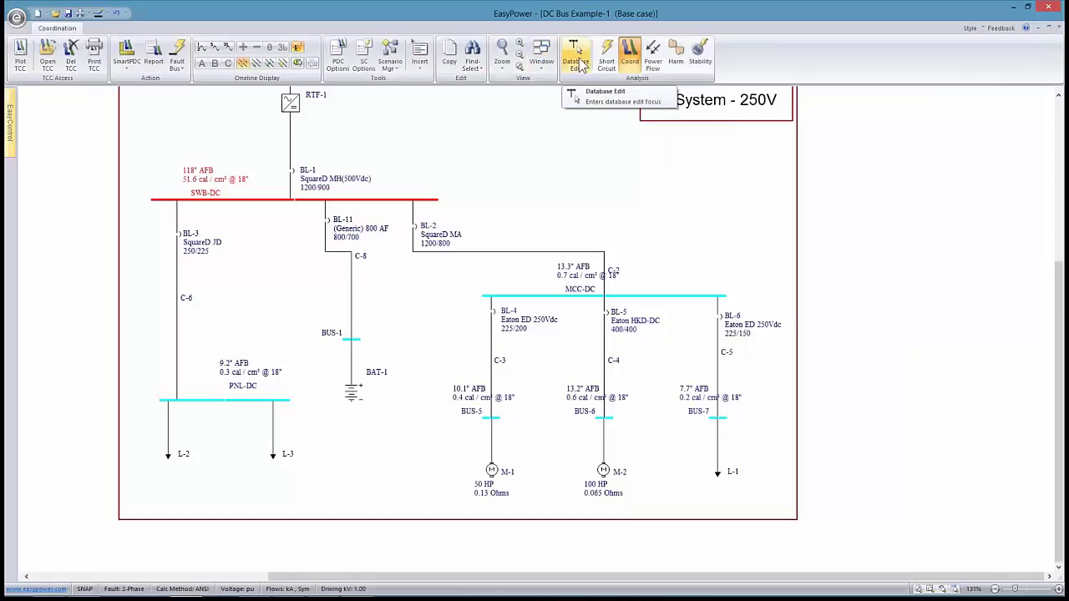
pyautogui.click(606, 57)
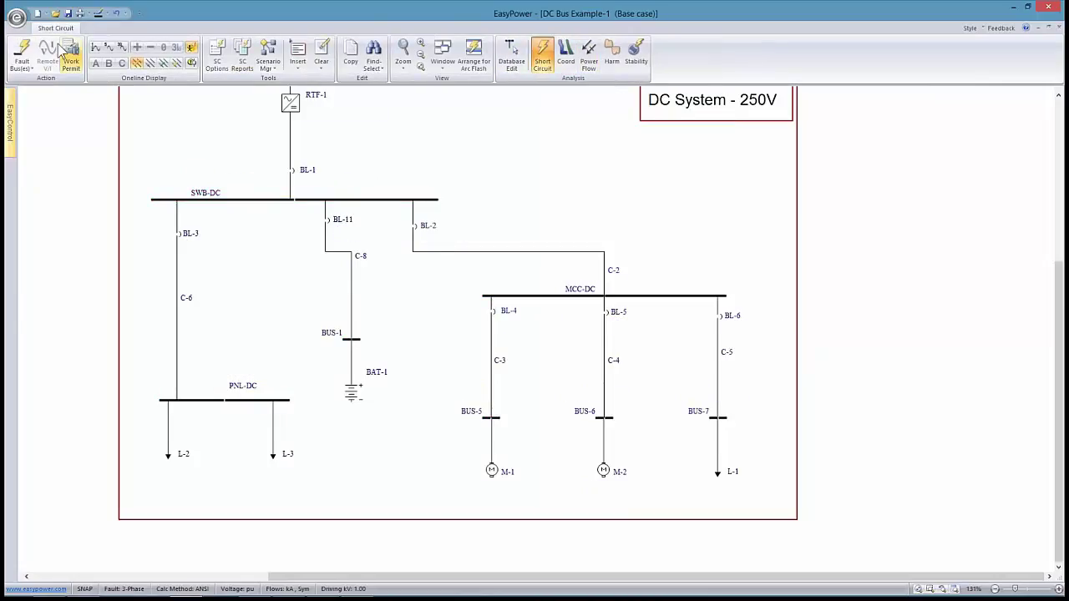
pyautogui.click(22, 53)
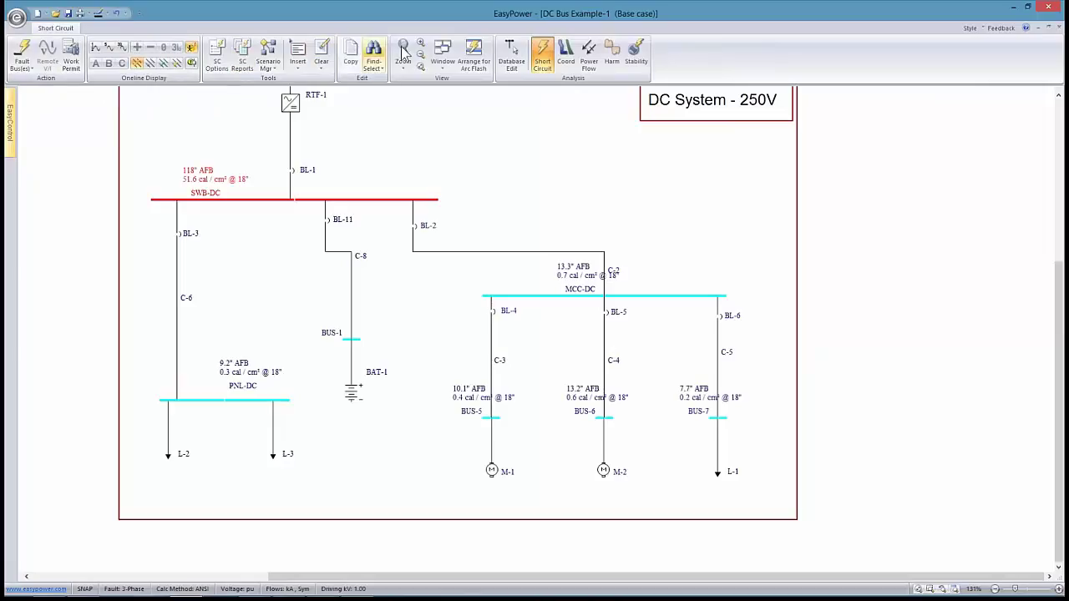
pyautogui.click(474, 55)
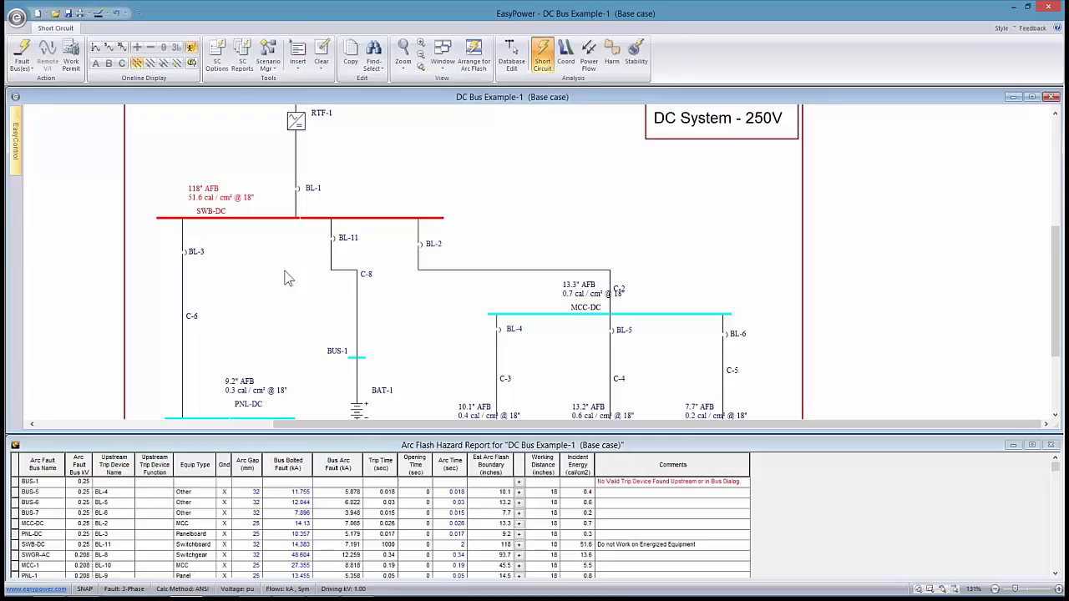
# Open breaker BL-11 to take battery BAT-1 off SWB-DC, and maximize the one-line
pyautogui.click(334, 242)
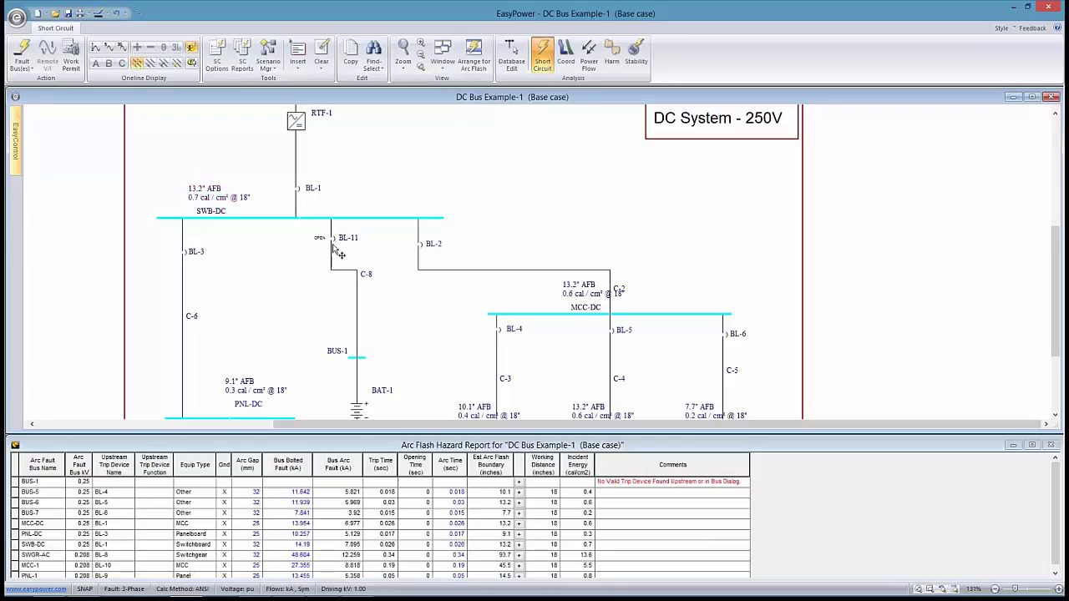
pyautogui.moveTo(374, 326); pyautogui.dragTo(526, 299)
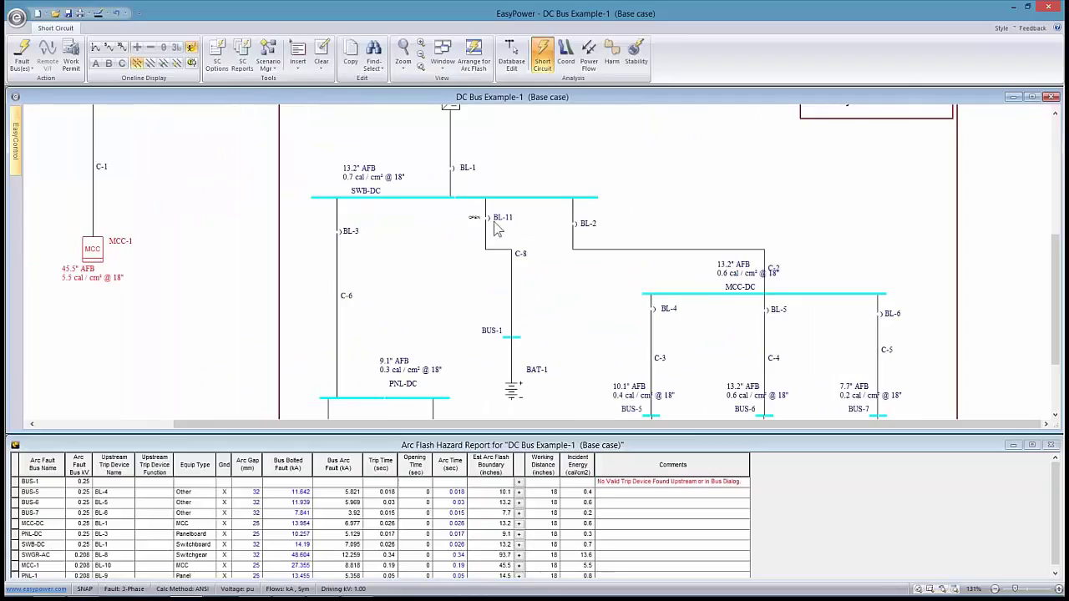
pyautogui.moveTo(497, 229)
pyautogui.click(1032, 97)
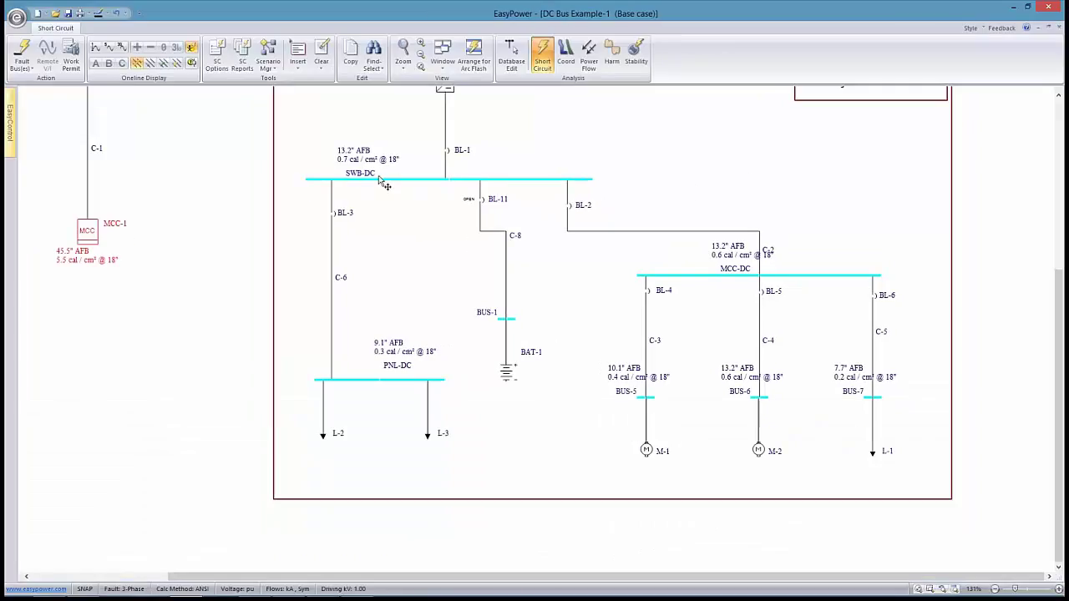
pyautogui.click(473, 197)
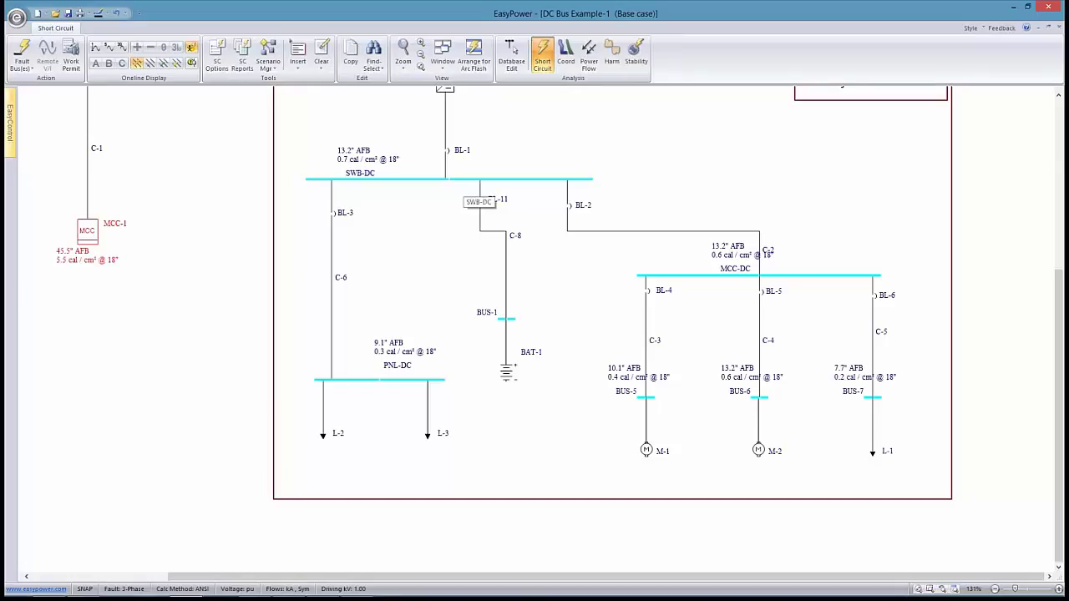
# Reclose breaker BL-11 and open BL-1 so that only battery BAT-1 feeds the DC system
pyautogui.scroll(2, 480, 201)
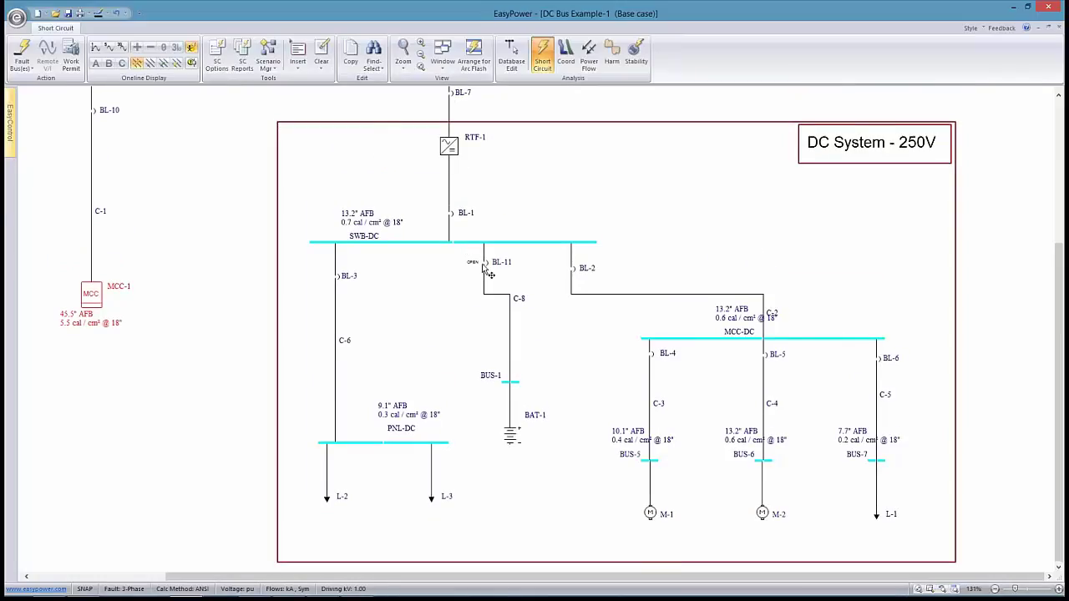
pyautogui.click(484, 266)
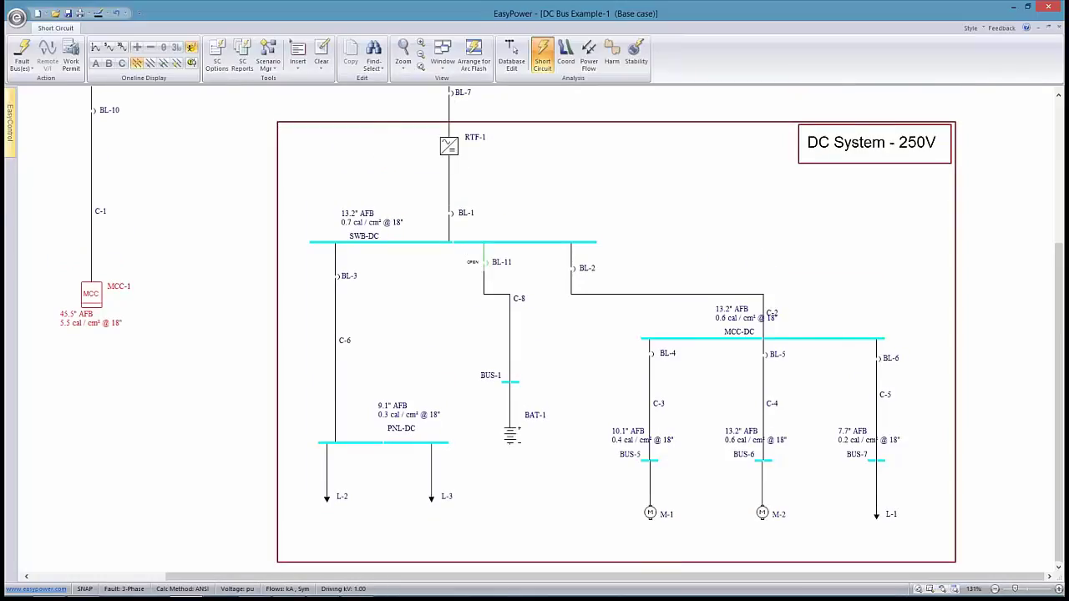
pyautogui.click(451, 220)
pyautogui.click(452, 219)
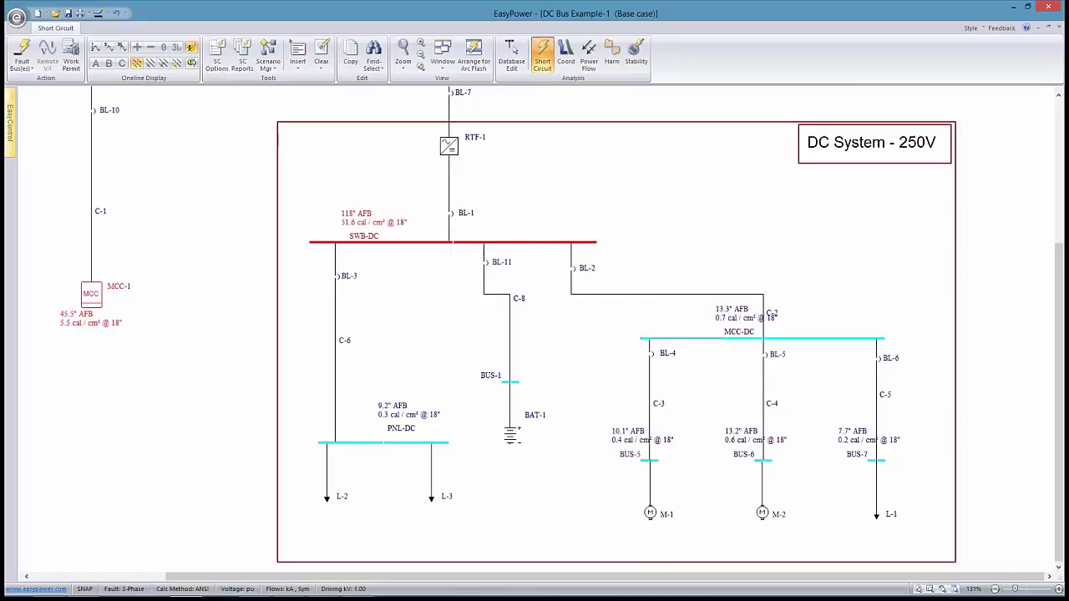
pyautogui.click(452, 219)
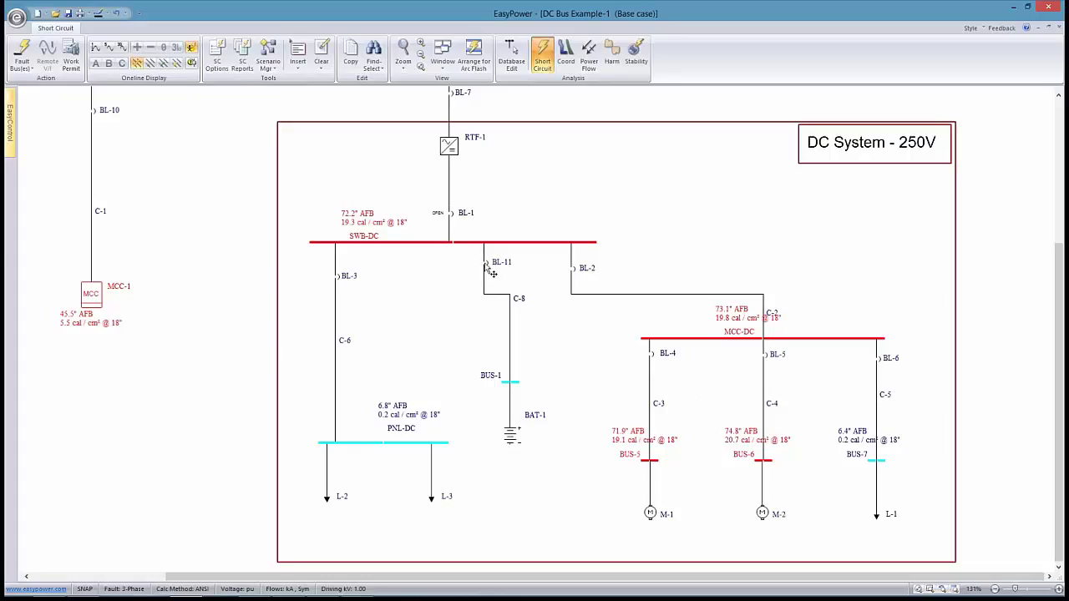
# Open breaker BL-11 to disconnect the battery from SWB-DC as well
pyautogui.moveTo(493, 273)
pyautogui.doubleClick(487, 266)
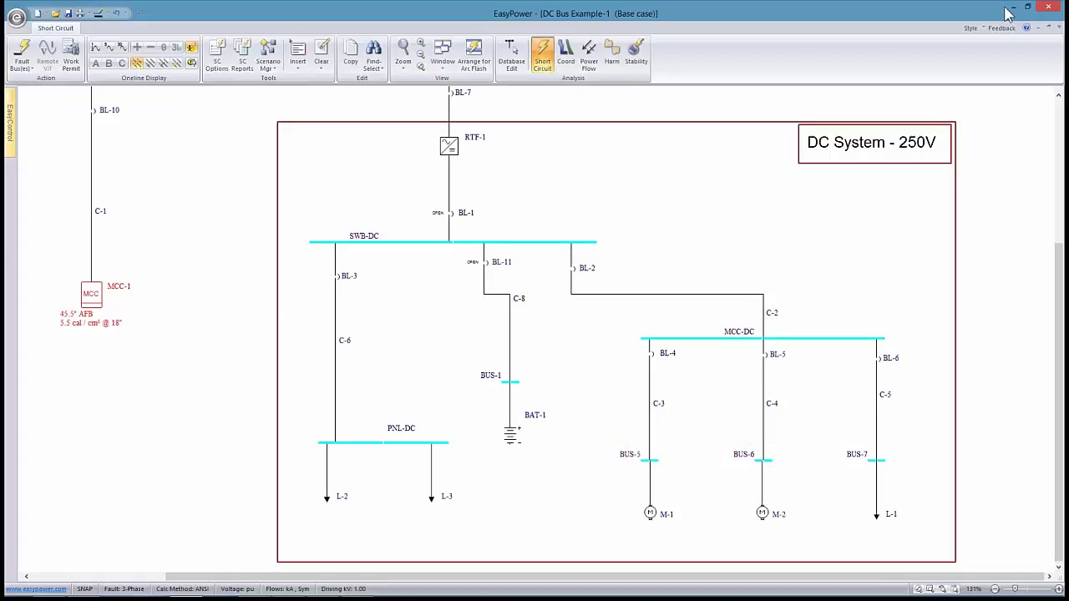
pyautogui.scroll(5, 496, 213)
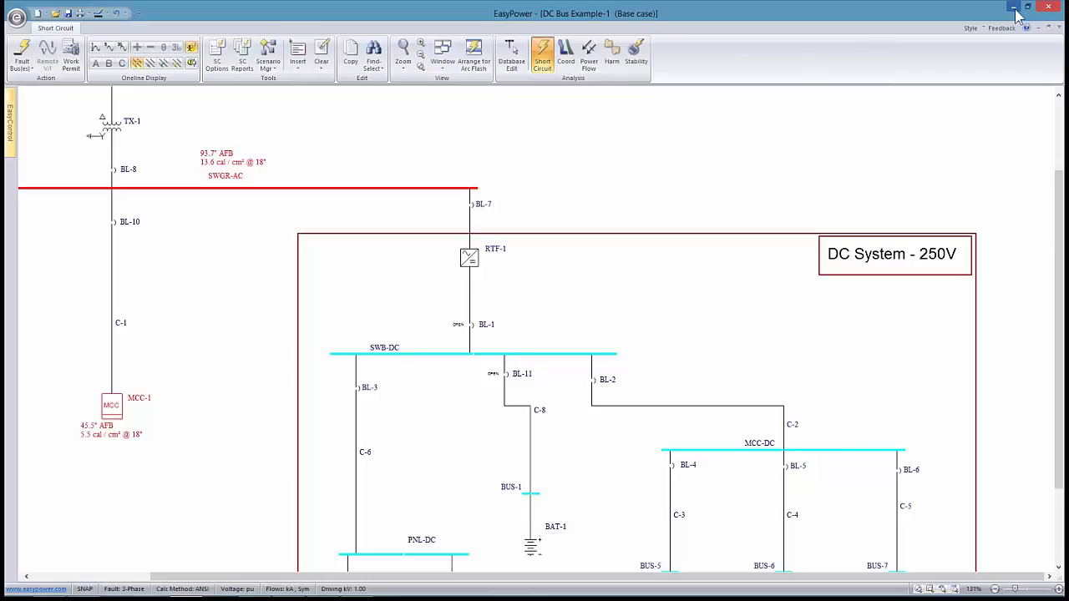
# Close DC Bus Example-1 without saving the changes
pyautogui.click(16, 17)
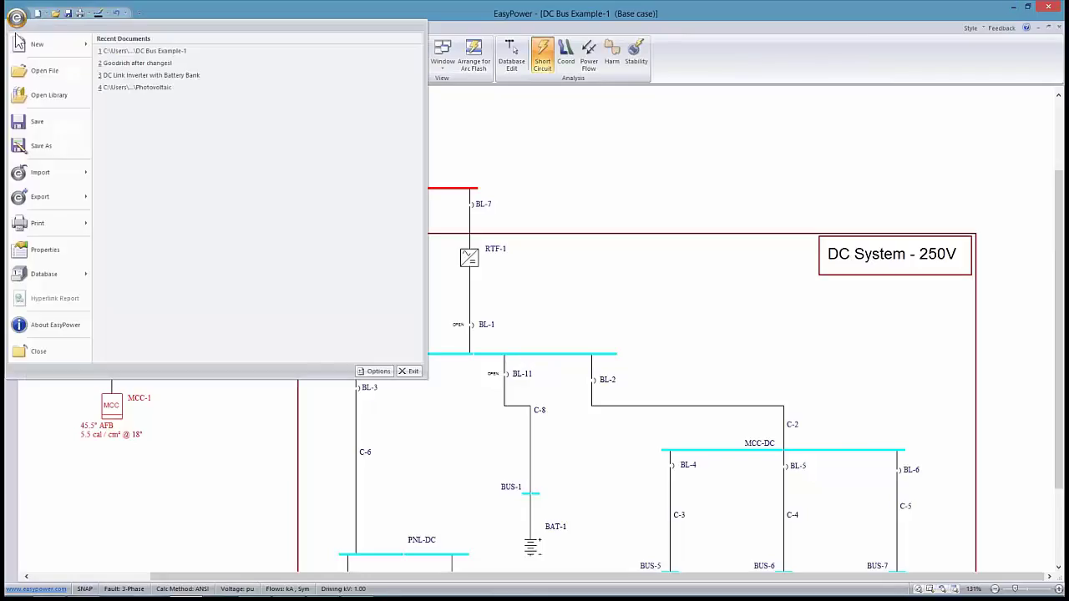
pyautogui.click(21, 351)
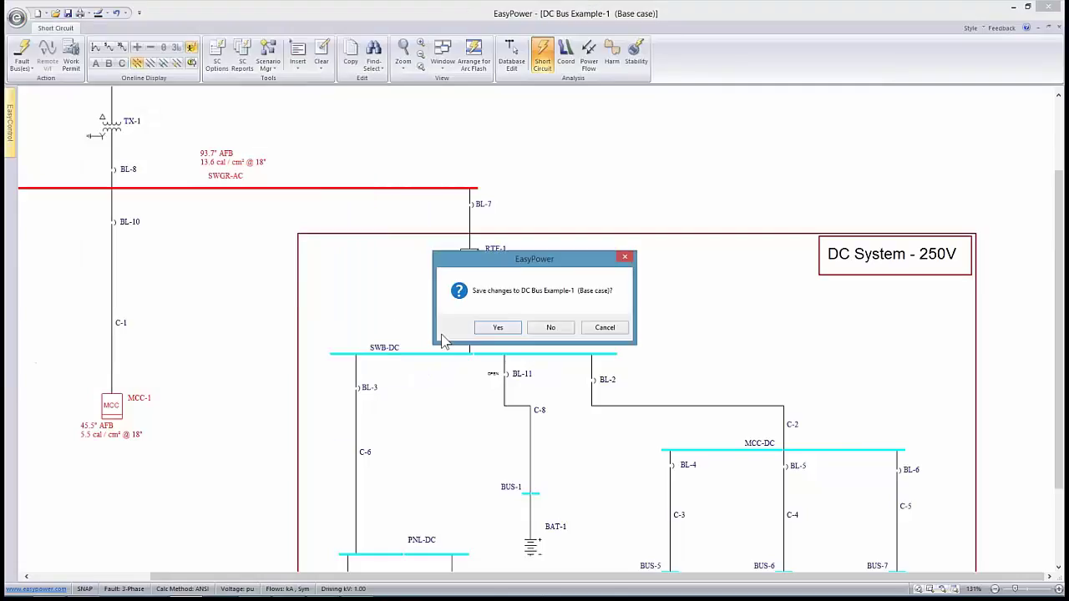
pyautogui.click(548, 328)
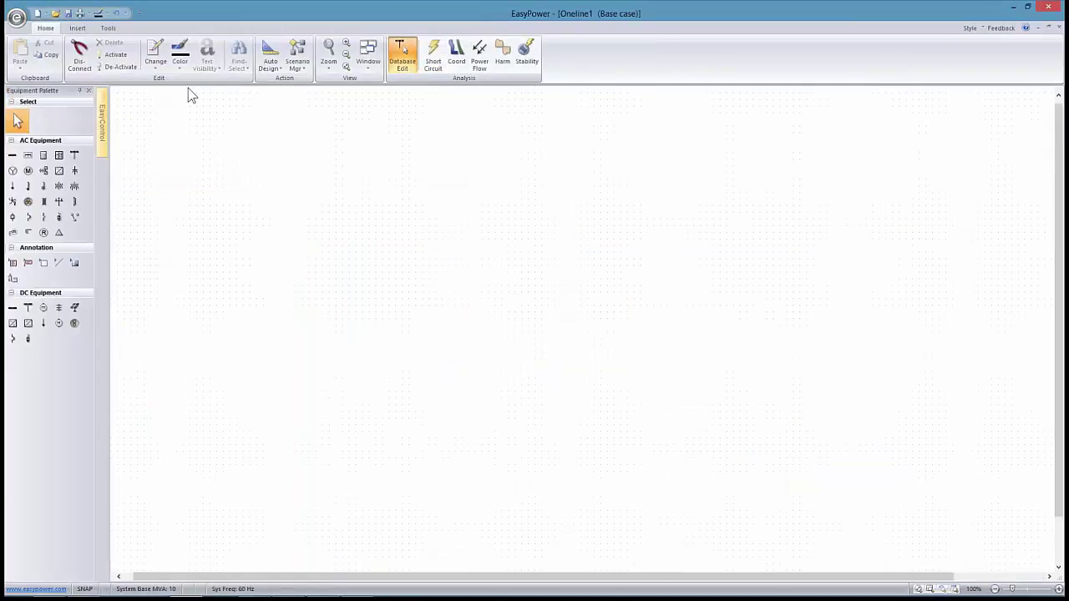
# Open the SmartDesign-1 one-line from the Samples folder
pyautogui.click(56, 14)
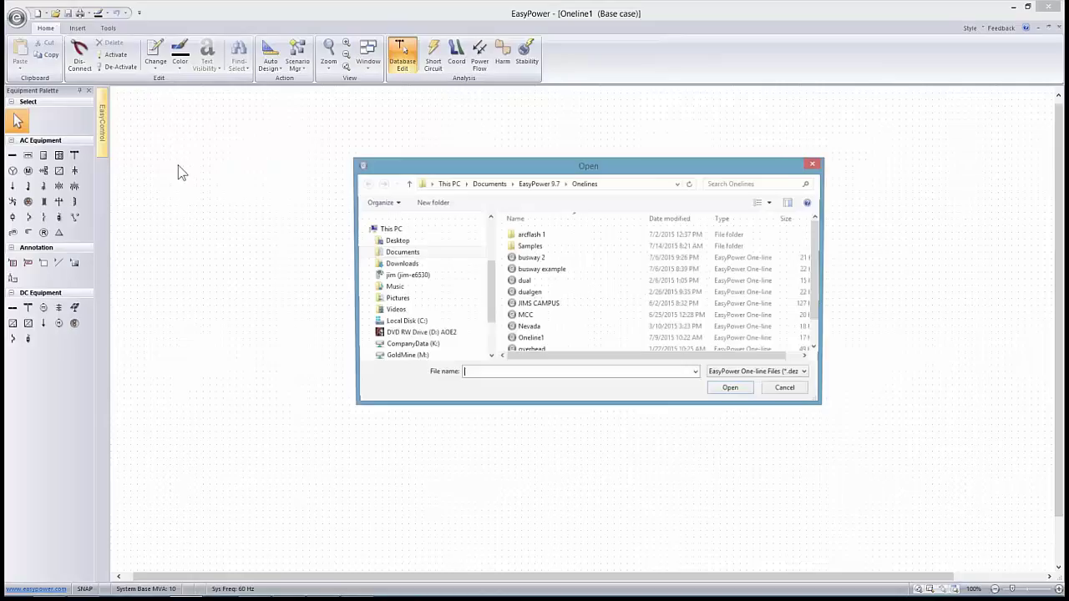
pyautogui.doubleClick(513, 246)
pyautogui.click(512, 328)
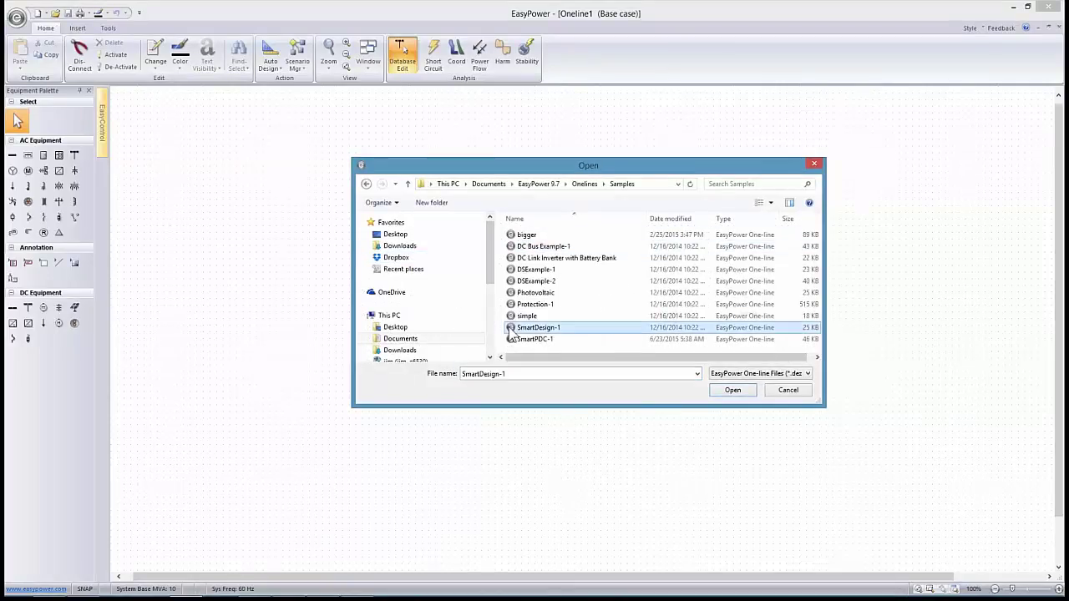
pyautogui.click(730, 390)
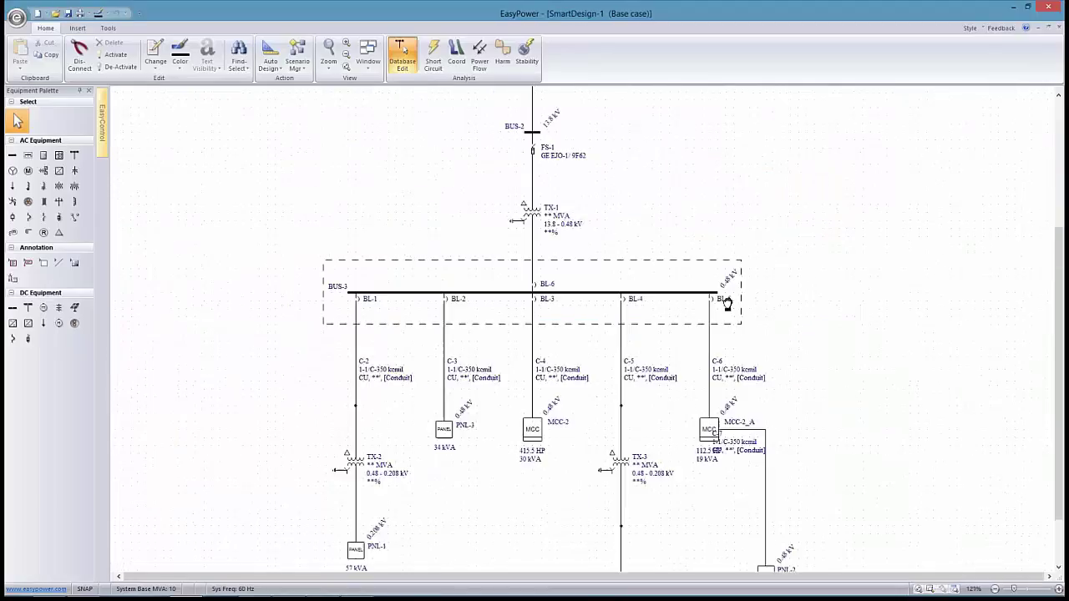
# Look over the one-line from transformer TX-1 and BUS-3 down to the feeders, transformers, MCCs and panels
pyautogui.scroll(-3, 726, 302)
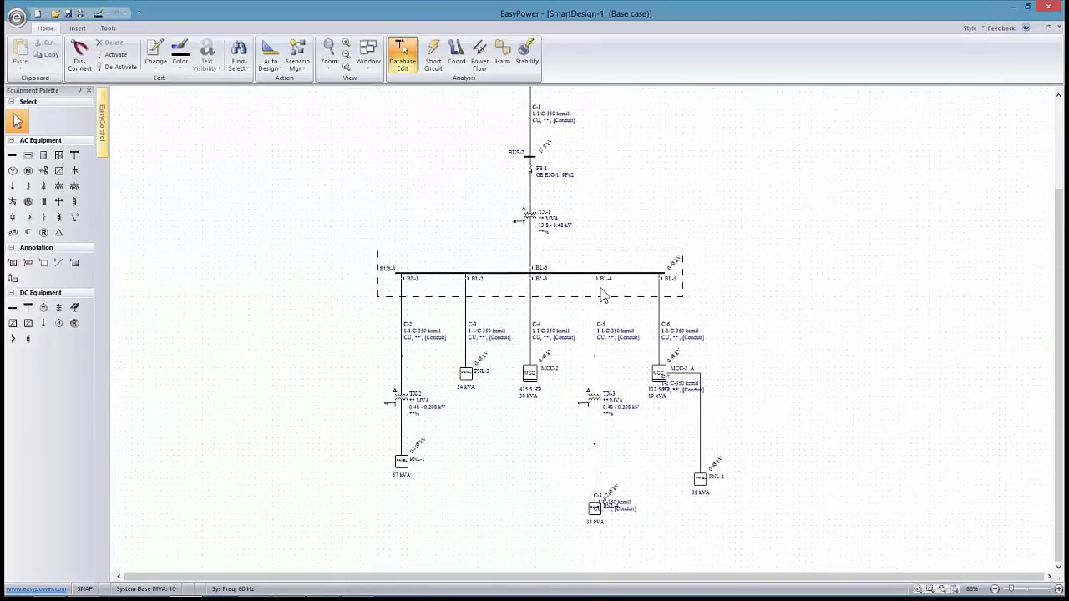
pyautogui.scroll(5, 592, 386)
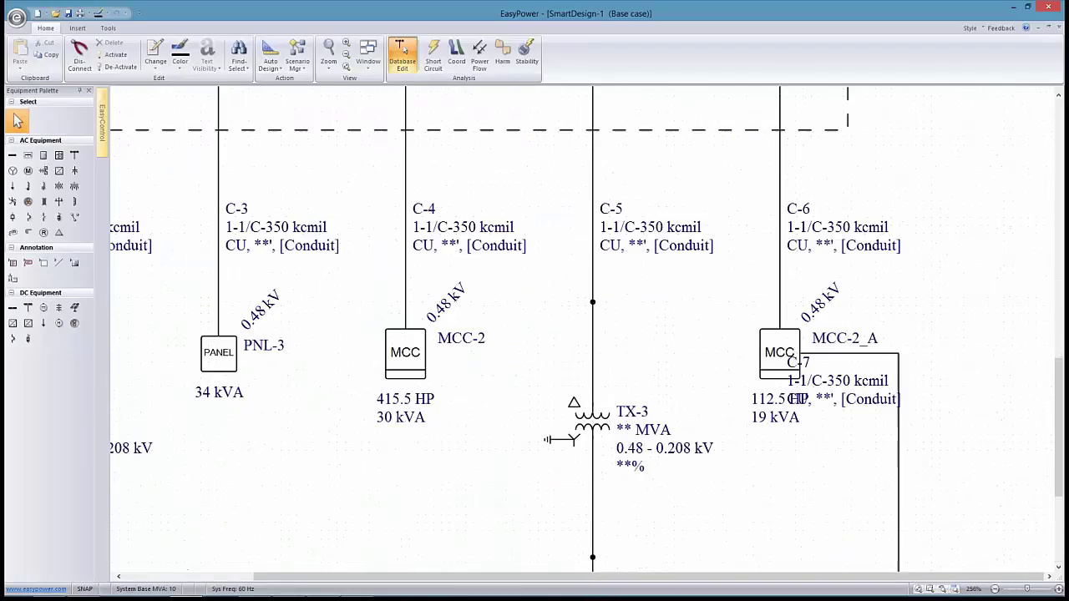
pyautogui.moveTo(382, 371); pyautogui.dragTo(772, 301)
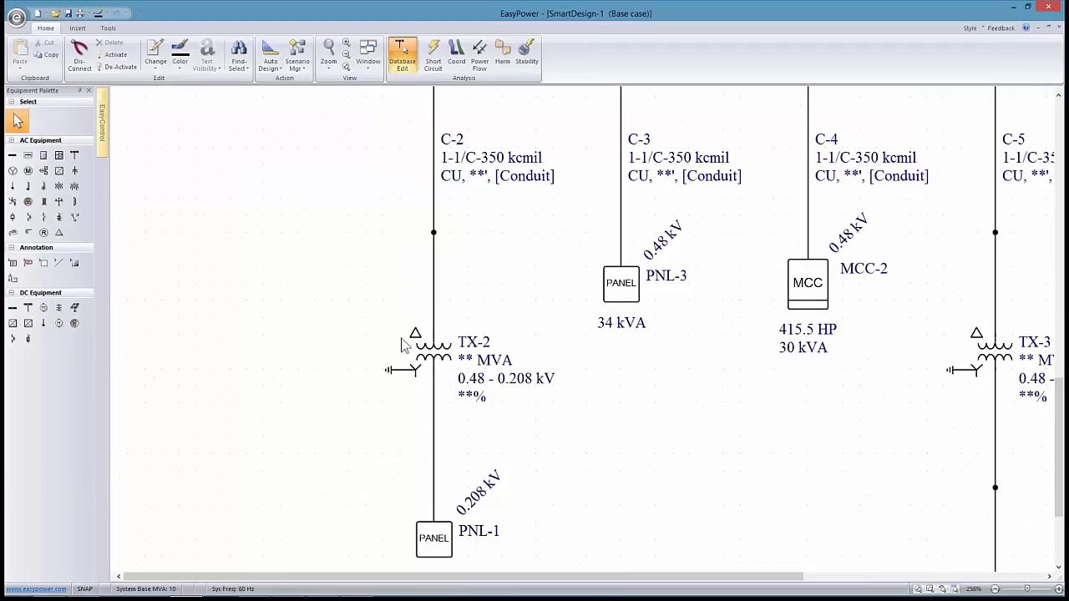
pyautogui.scroll(3, 826, 370)
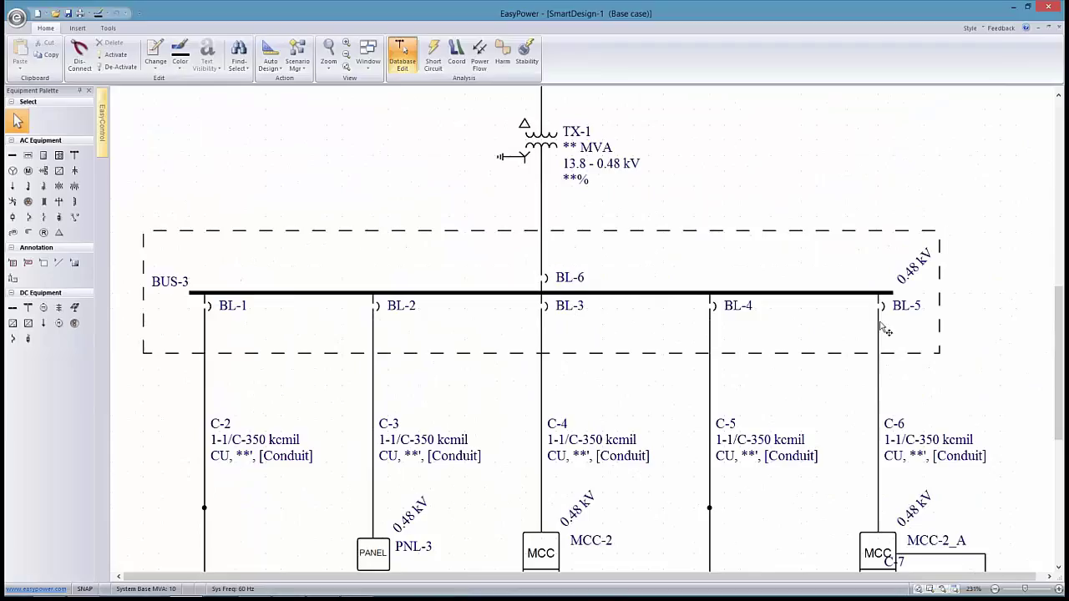
pyautogui.scroll(3, 581, 247)
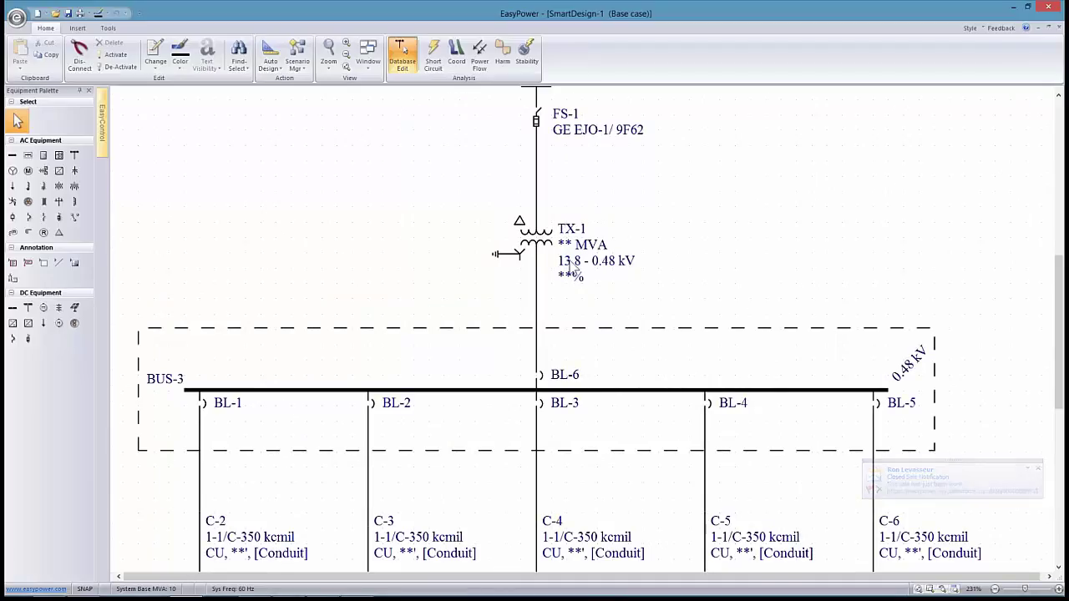
pyautogui.scroll(-5, 573, 240)
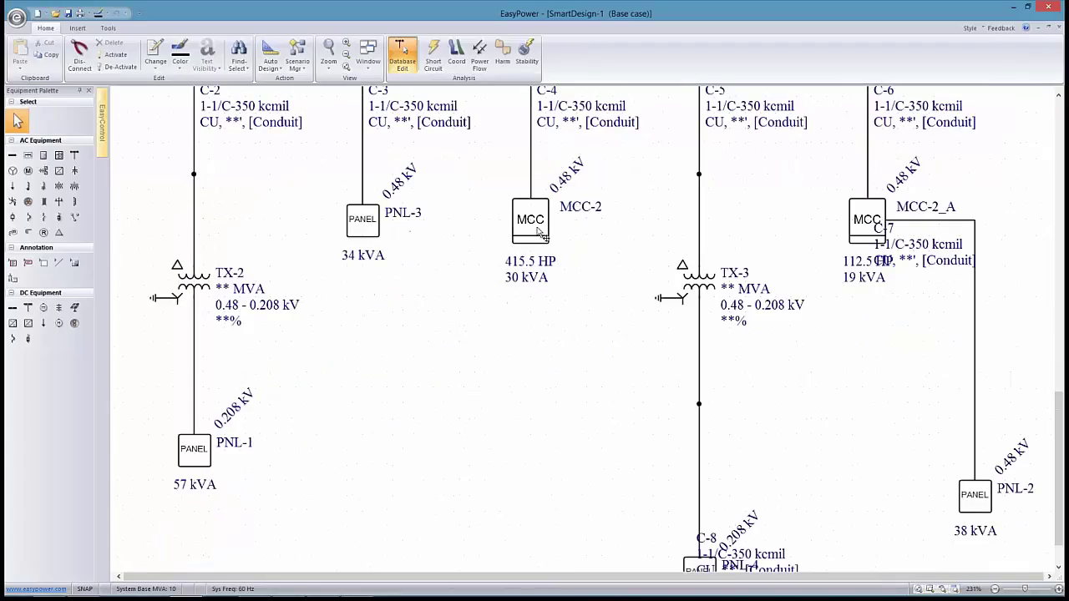
# Review MCC-2's load description schedule across its motor specifications, static load, protective device and conductor data
pyautogui.doubleClick(539, 233)
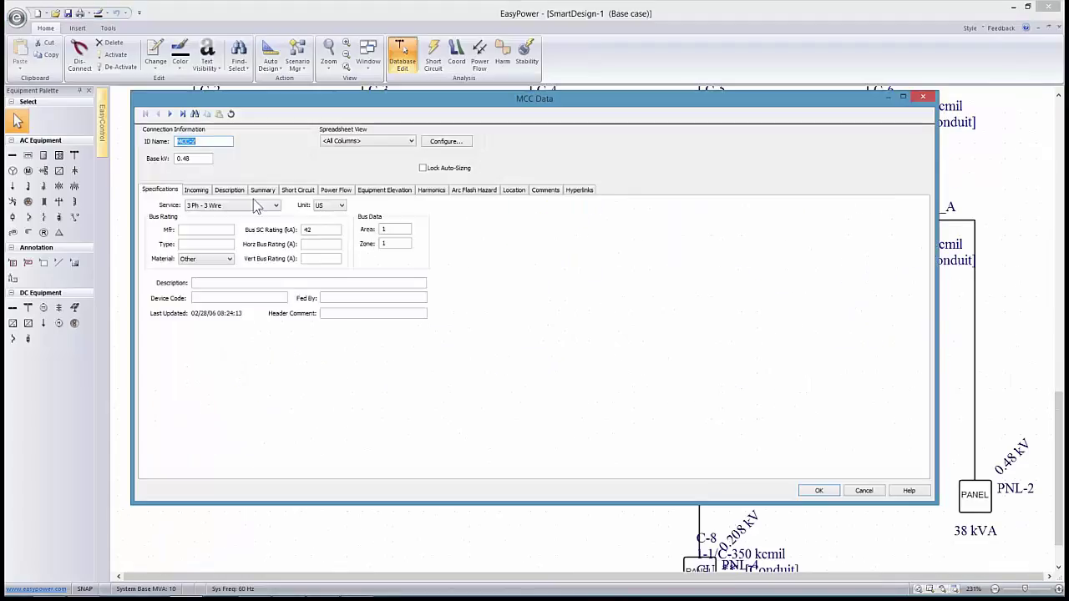
pyautogui.click(231, 191)
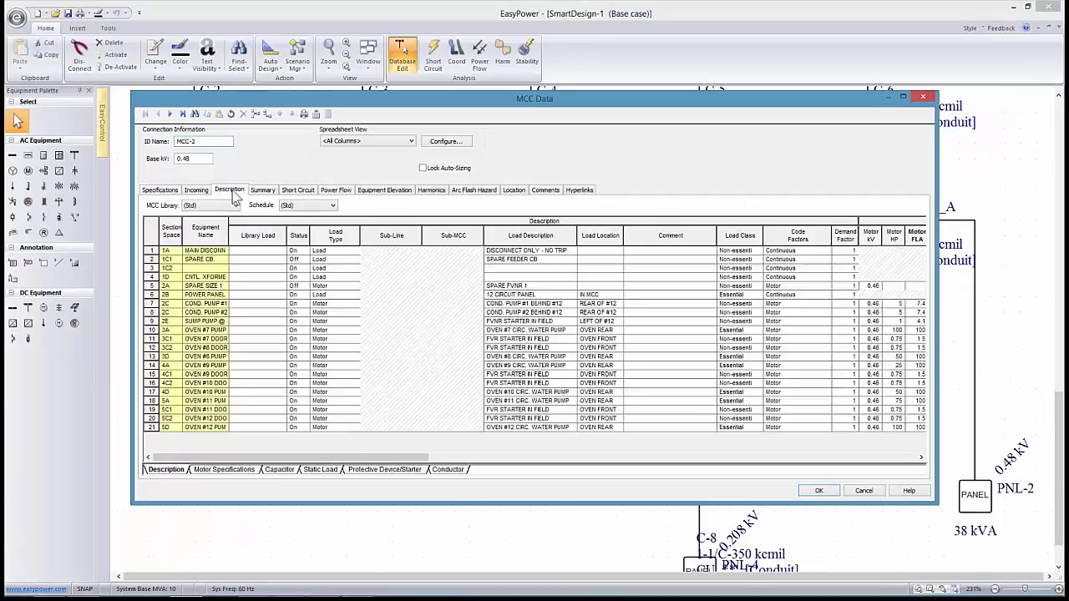
pyautogui.click(224, 469)
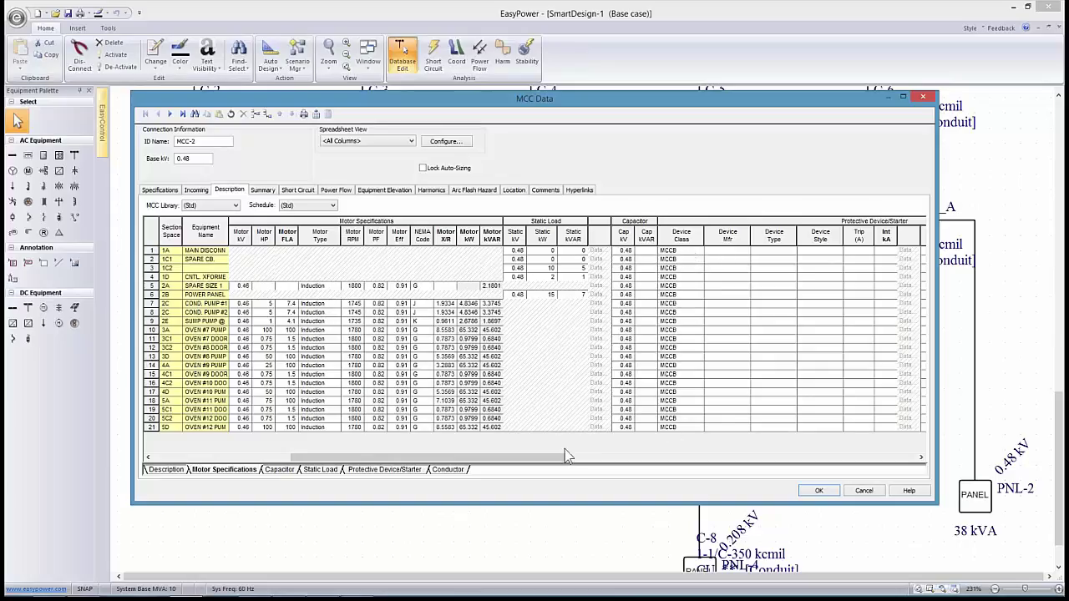
pyautogui.moveTo(558, 462); pyautogui.dragTo(649, 462)
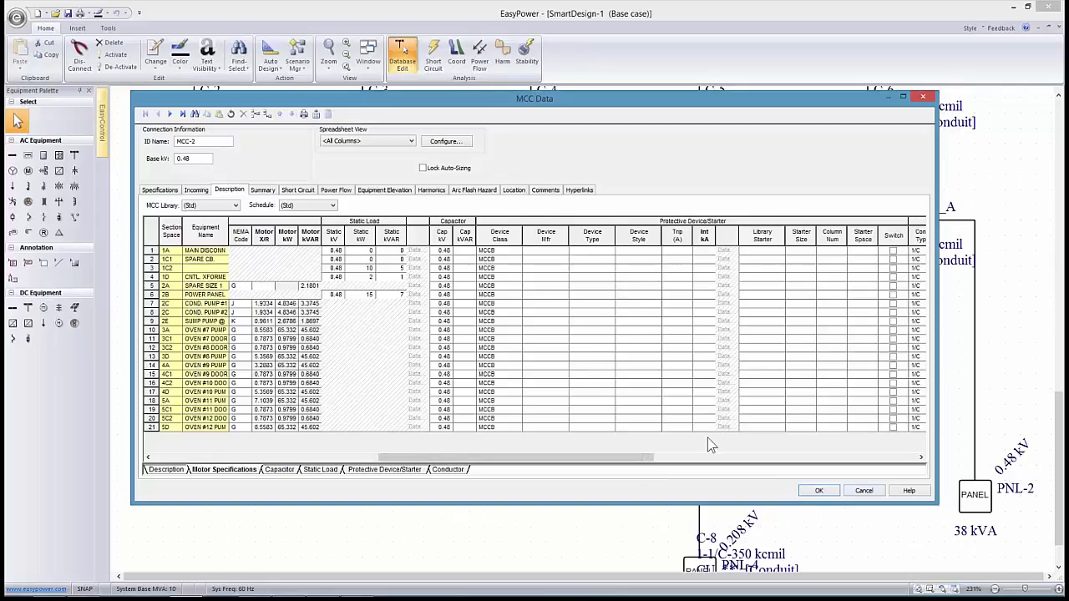
pyautogui.moveTo(615, 455); pyautogui.dragTo(854, 458)
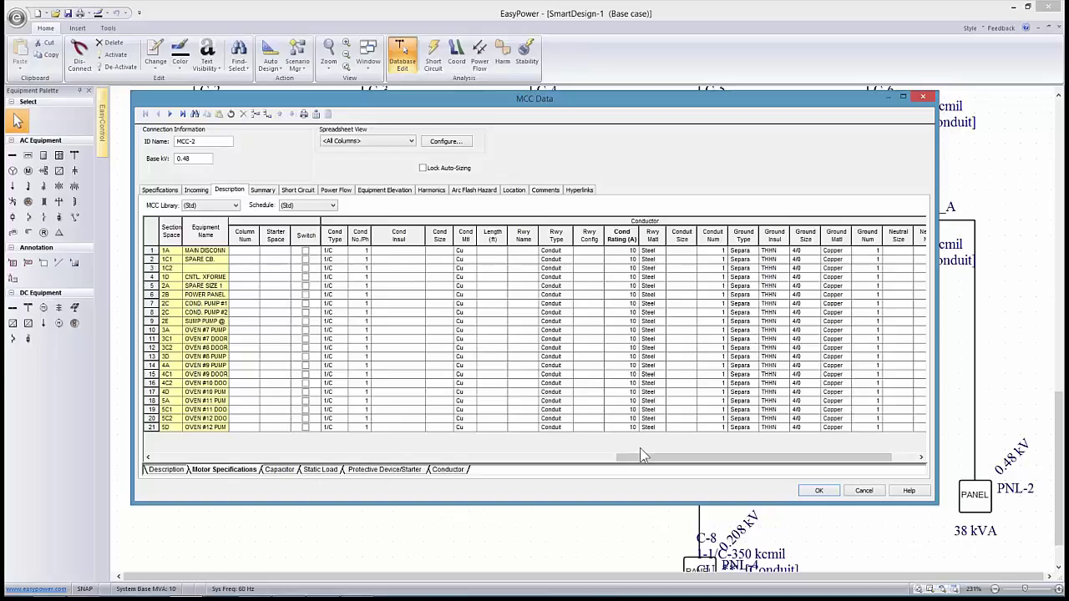
pyautogui.moveTo(643, 455); pyautogui.dragTo(669, 456)
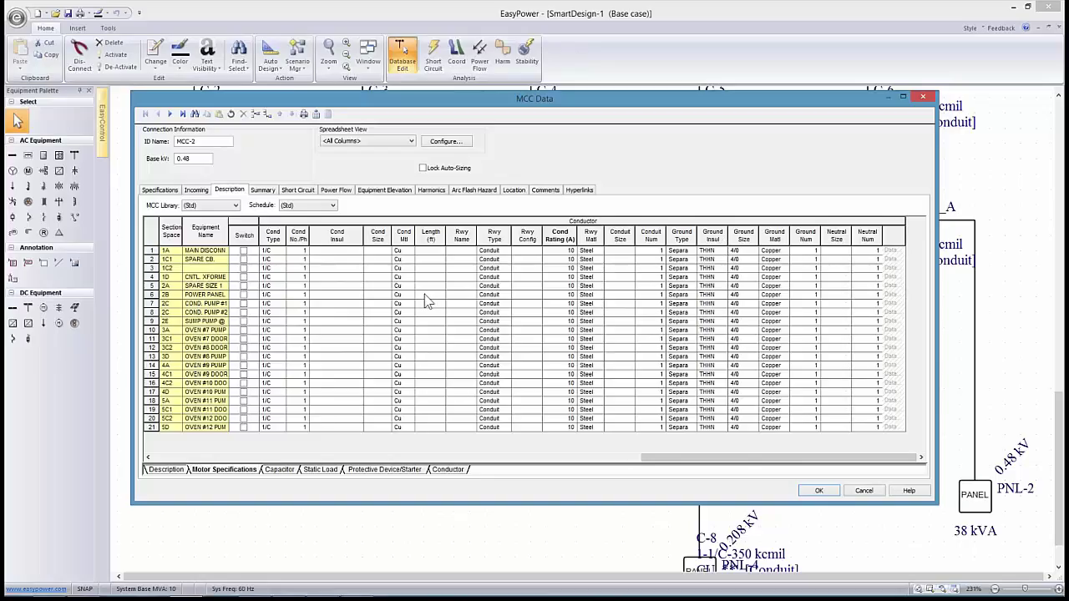
pyautogui.click(819, 491)
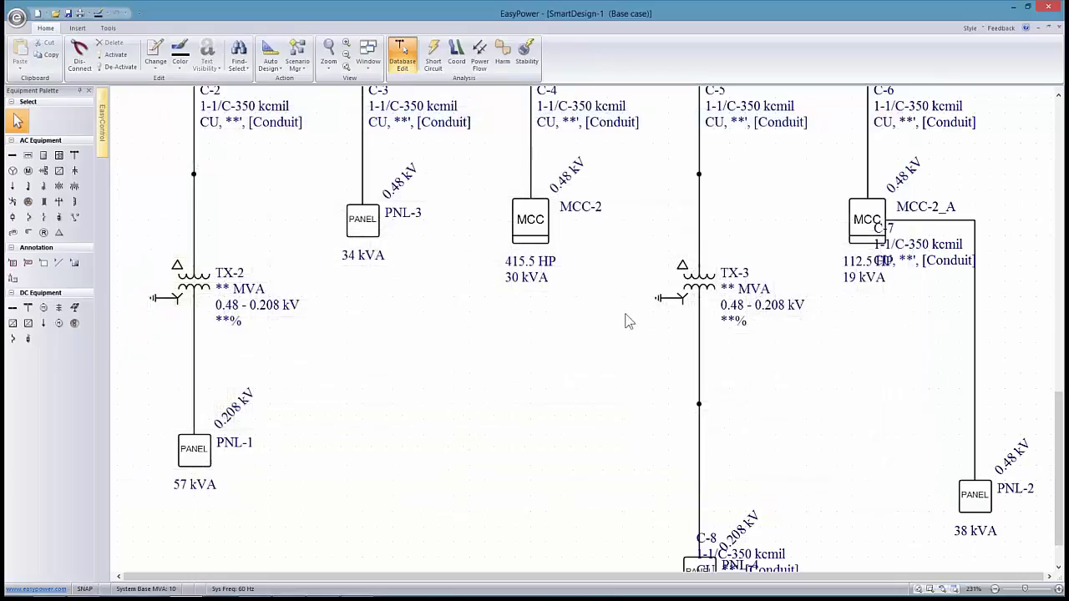
# Review panel PNL-3's circuit description schedule, including its connected load, protective device and conductor columns
pyautogui.doubleClick(359, 220)
pyautogui.click(222, 174)
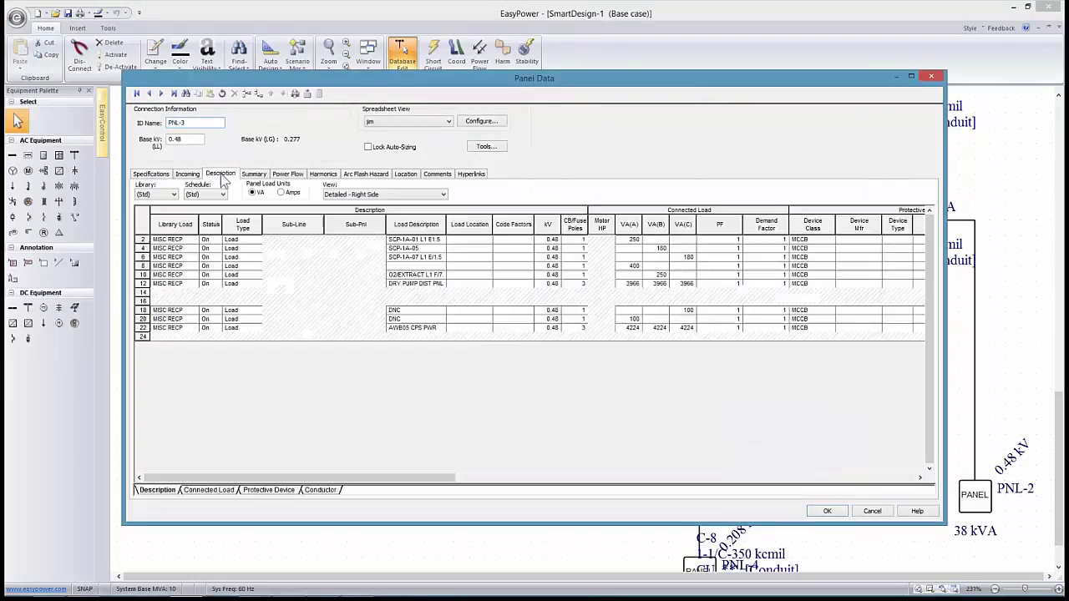
pyautogui.click(234, 490)
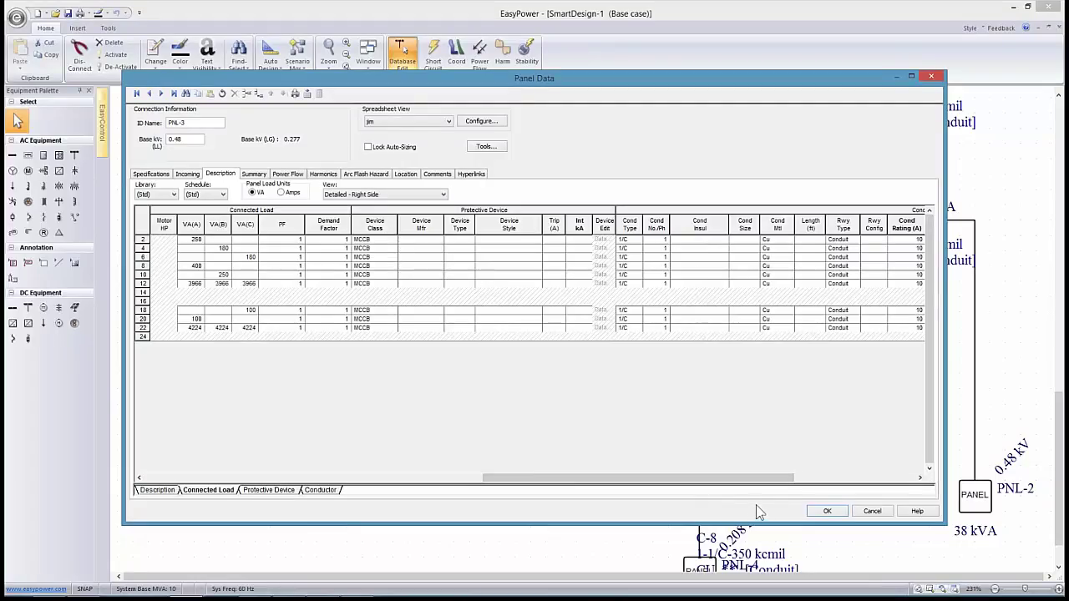
pyautogui.click(826, 511)
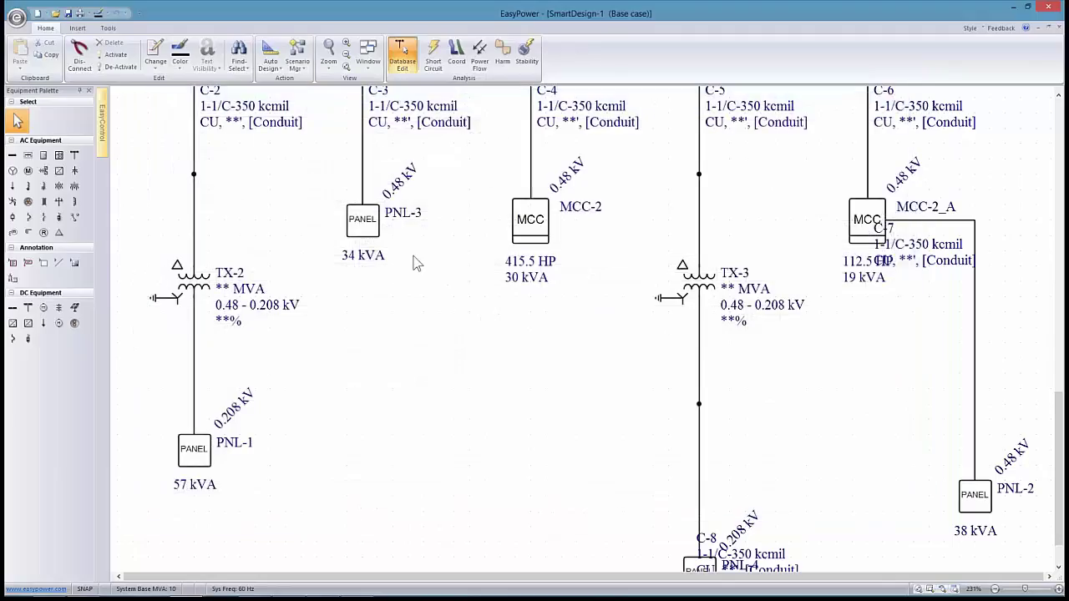
pyautogui.scroll(5, 381, 261)
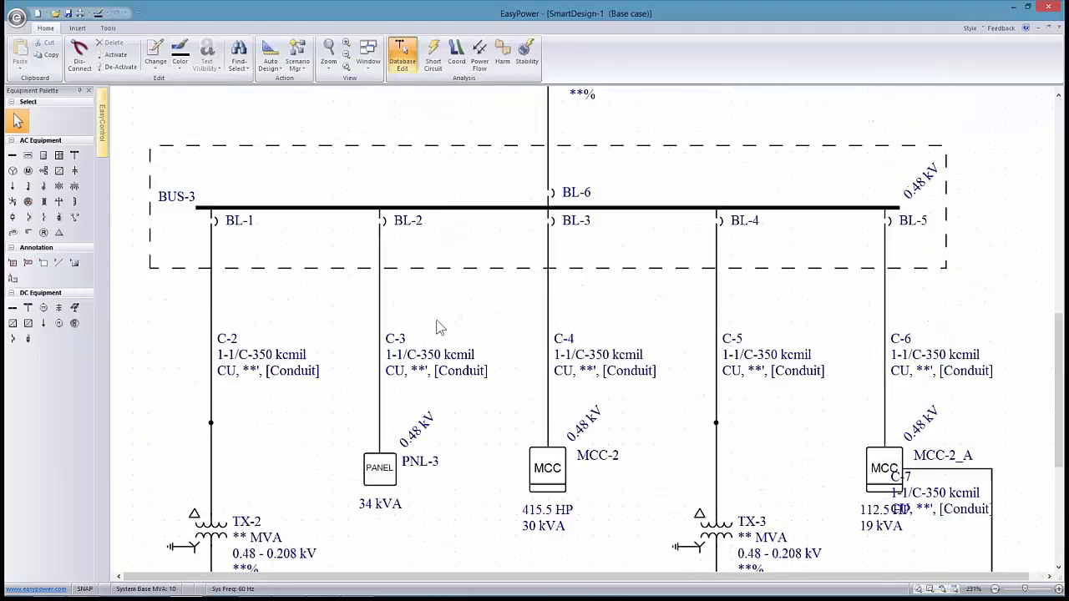
pyautogui.moveTo(479, 290); pyautogui.dragTo(473, 403)
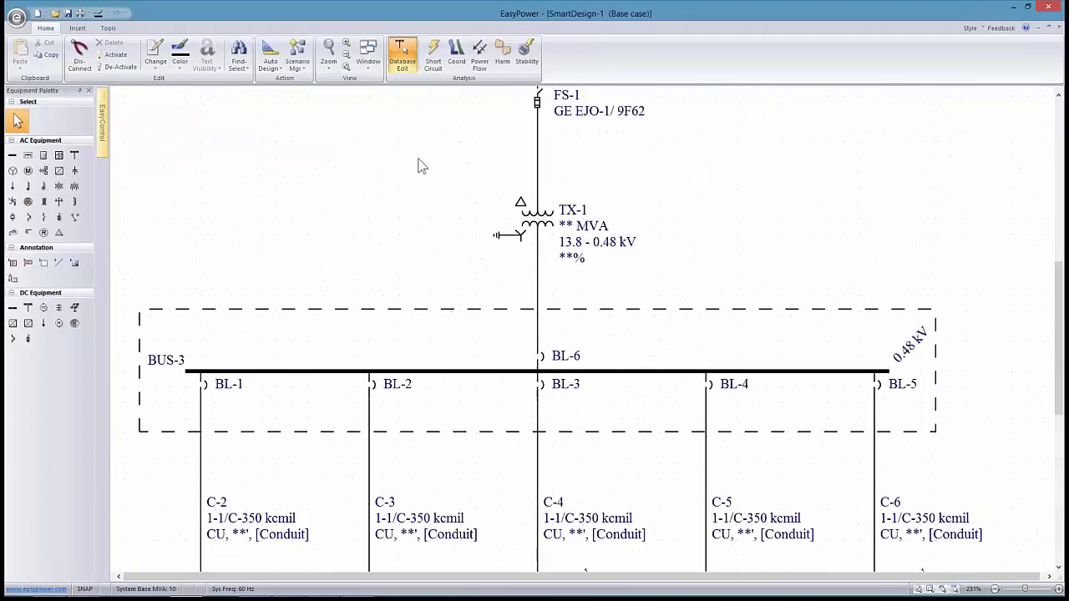
pyautogui.click(273, 63)
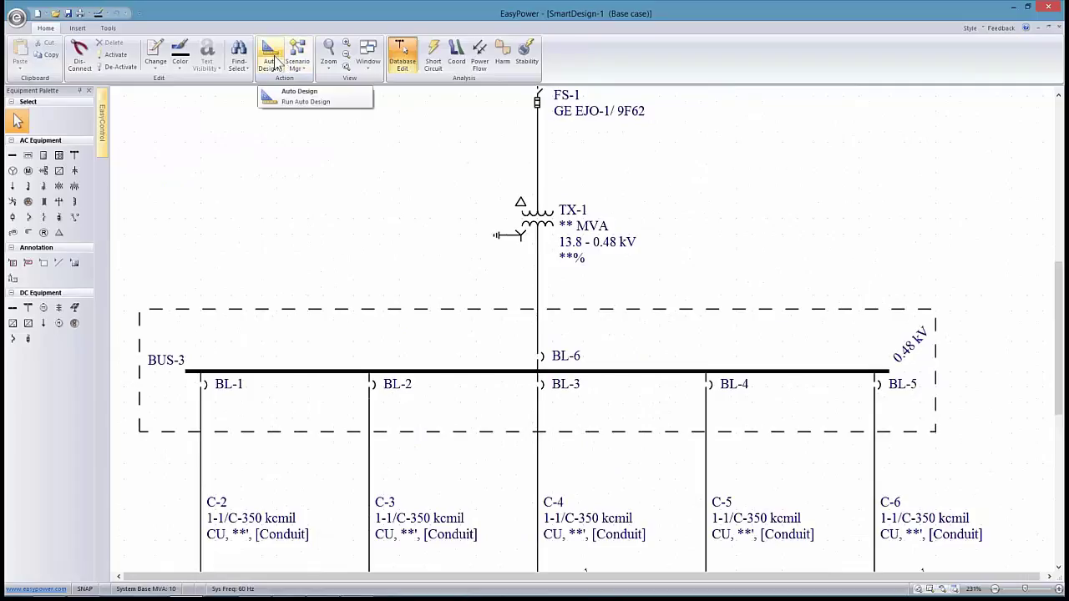
pyautogui.click(282, 74)
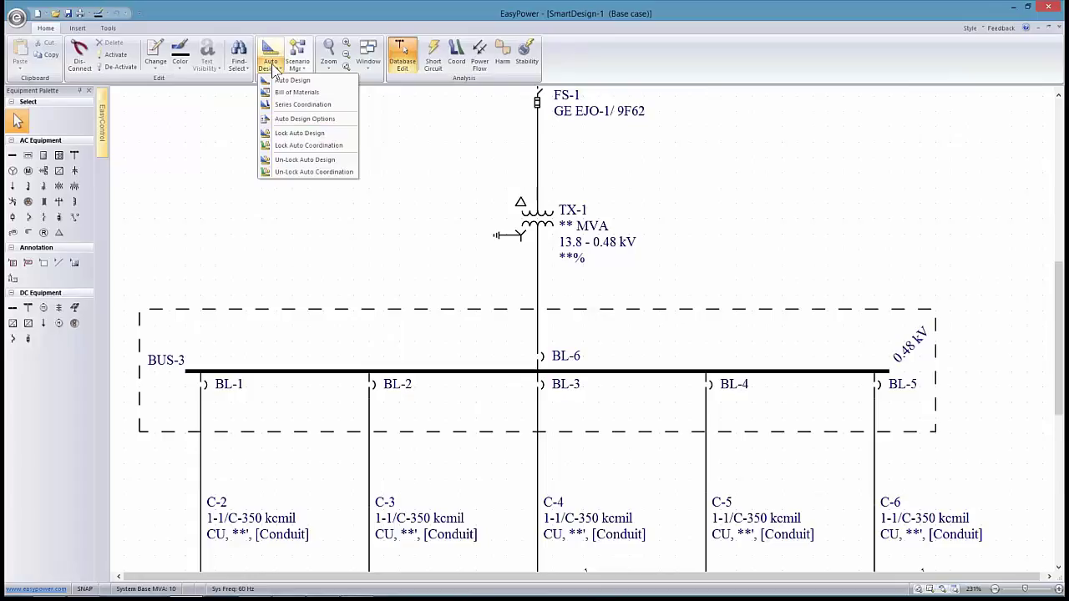
pyautogui.click(446, 203)
# Bring up the Auto Design settings in the program options and move the dialog clear of the one-line's upper area
pyautogui.rightClick(375, 187)
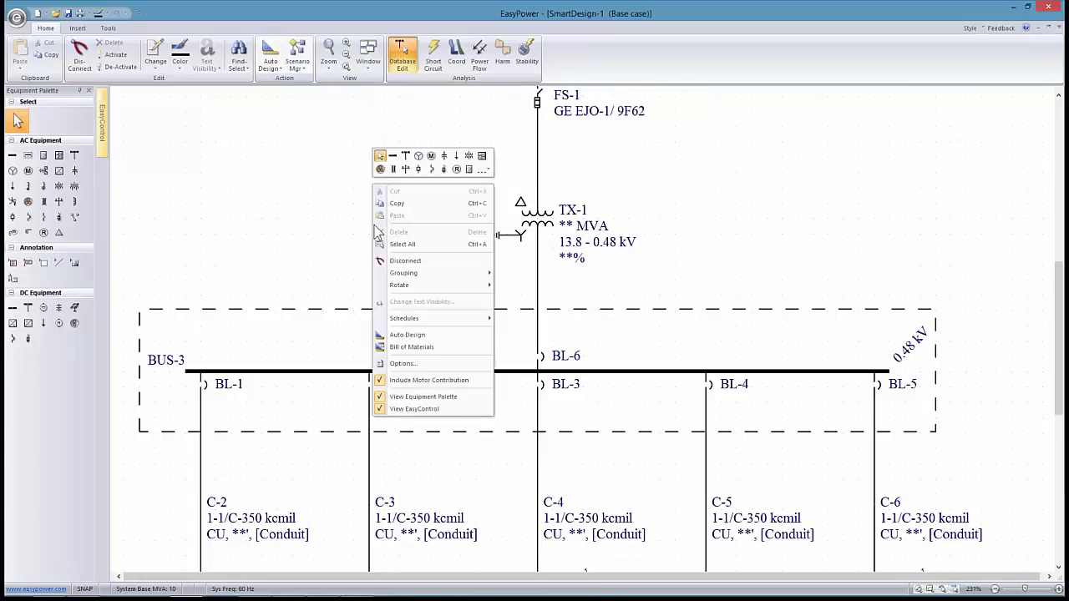
pyautogui.click(405, 363)
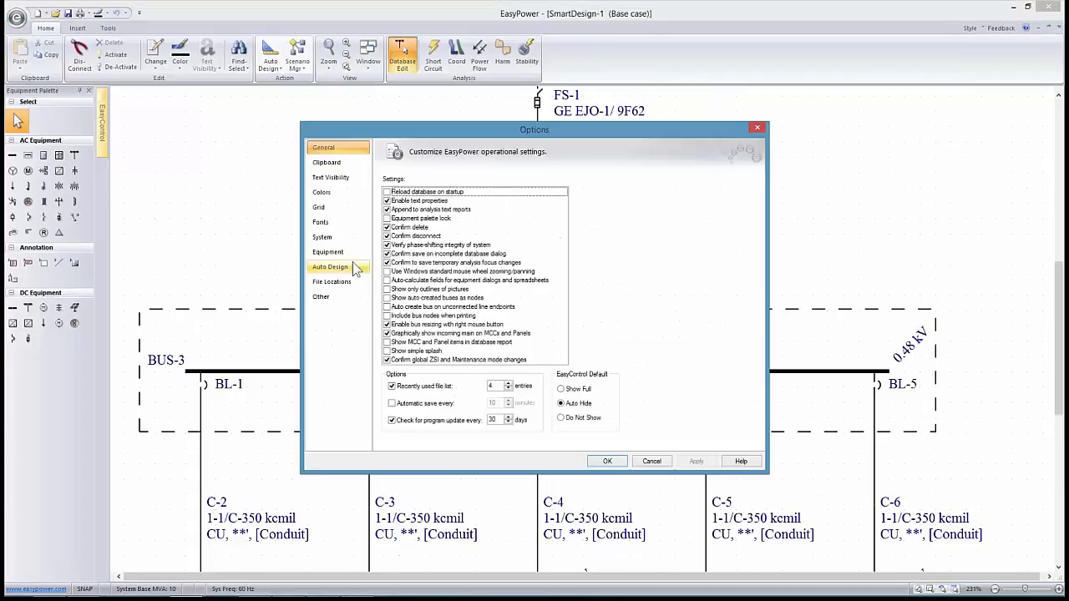
pyautogui.click(336, 266)
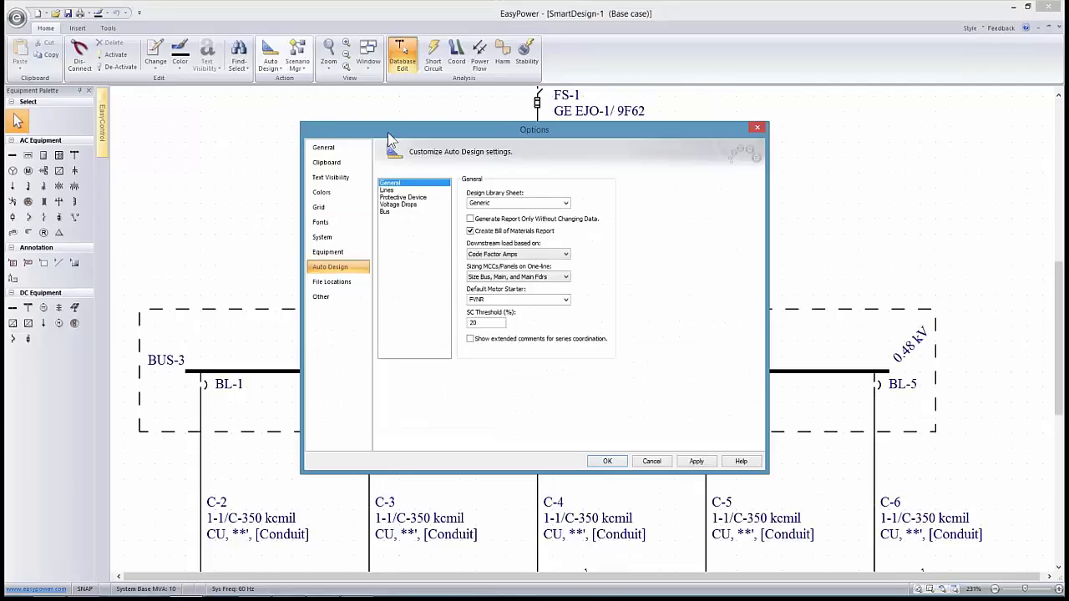
pyautogui.moveTo(388, 131); pyautogui.dragTo(531, 91)
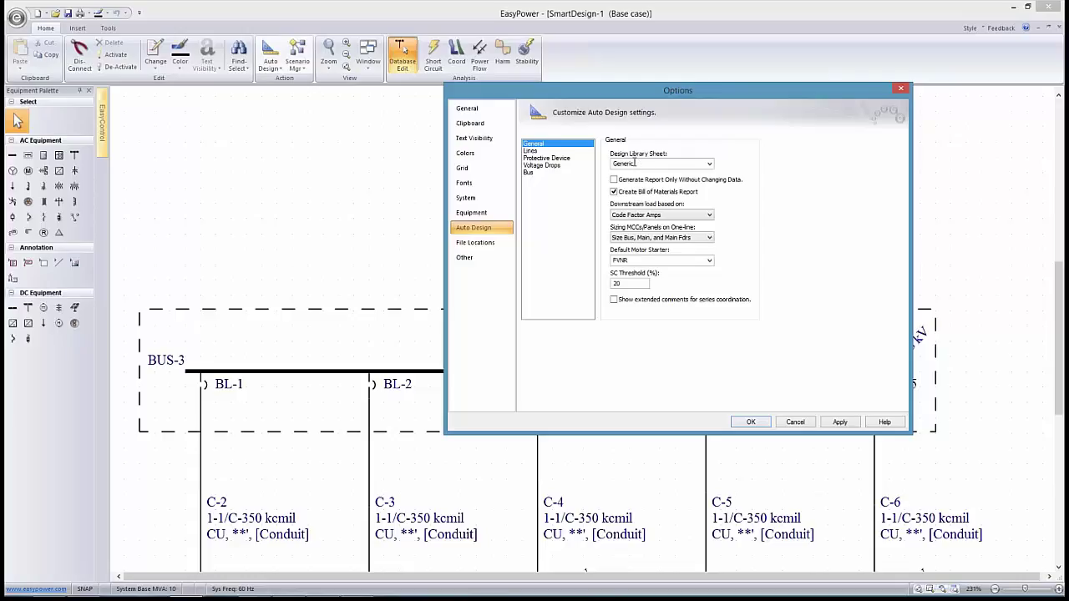
# Select Generic as the design library sheet and toggle Generate Report Only Without Changing Data on and back off
pyautogui.click(709, 164)
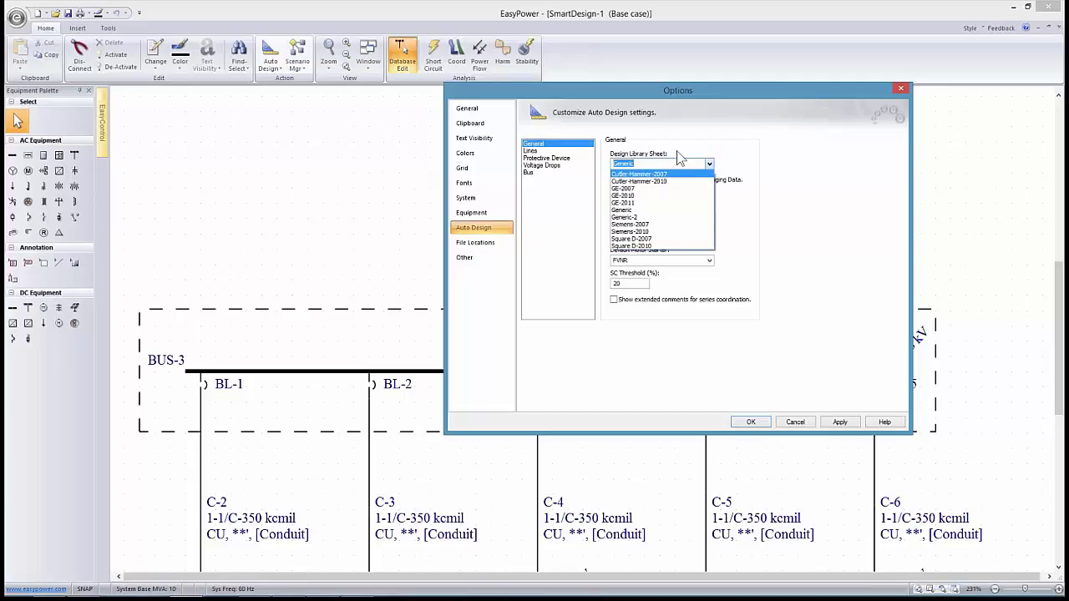
pyautogui.click(632, 210)
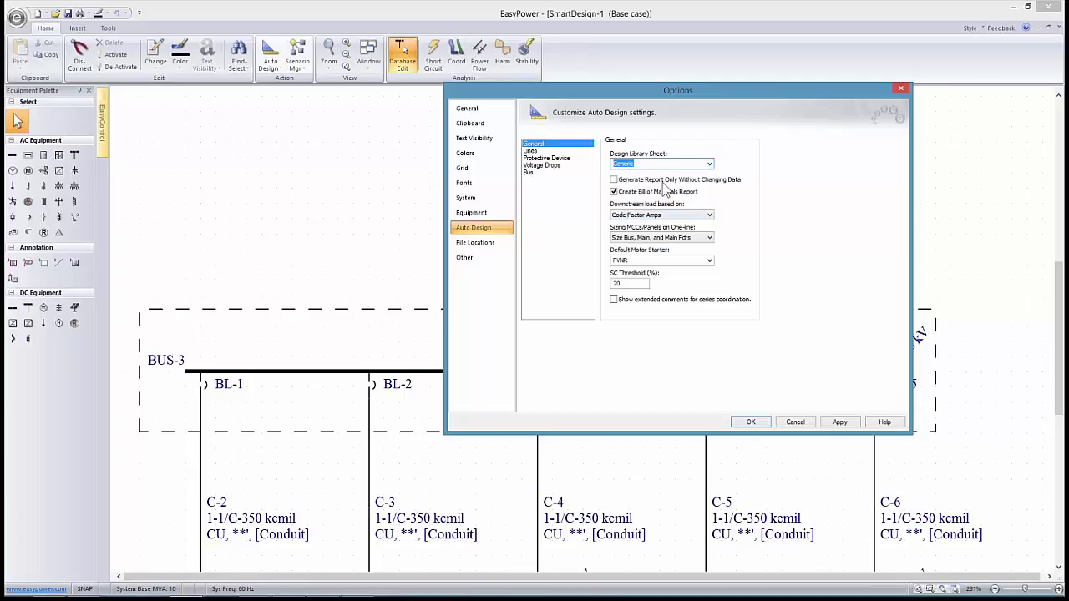
pyautogui.click(614, 180)
pyautogui.click(614, 180)
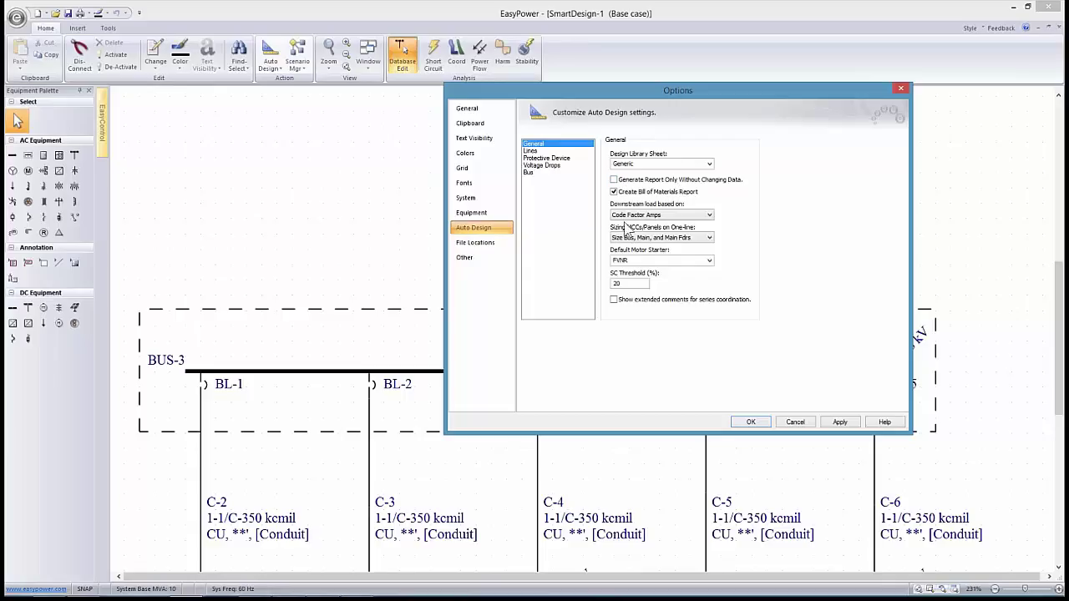
# Try Connected Amps and User-Specified Amps as the basis for the downstream load
pyautogui.click(708, 215)
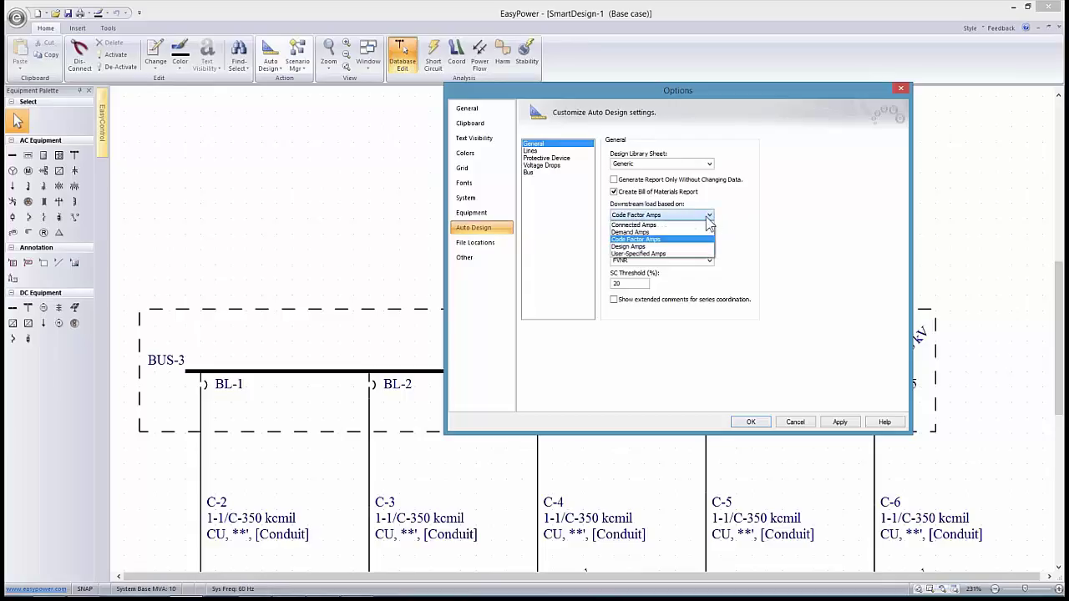
pyautogui.click(650, 225)
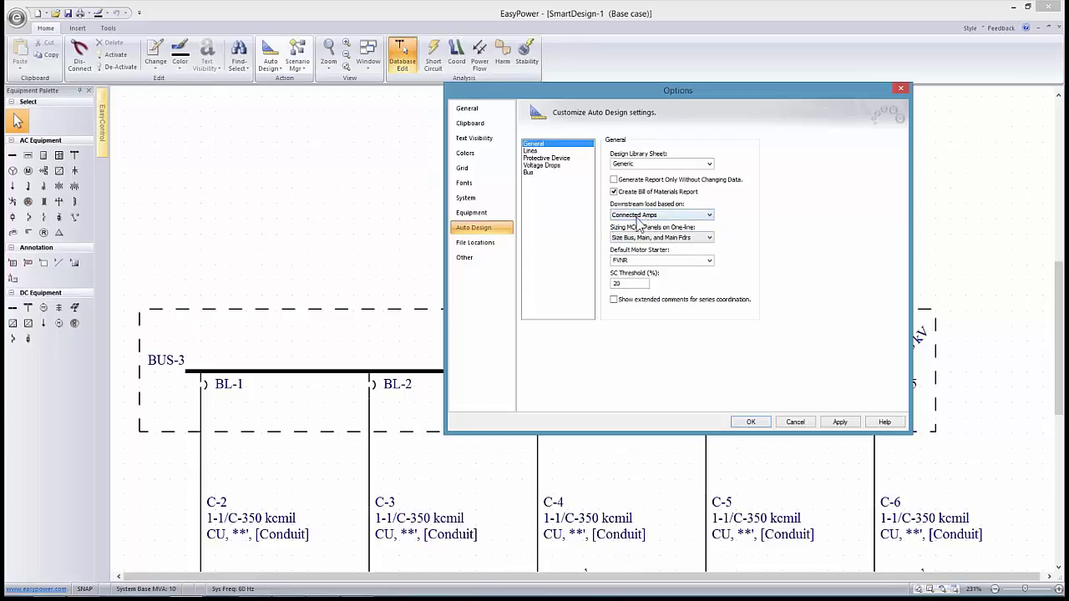
pyautogui.click(709, 216)
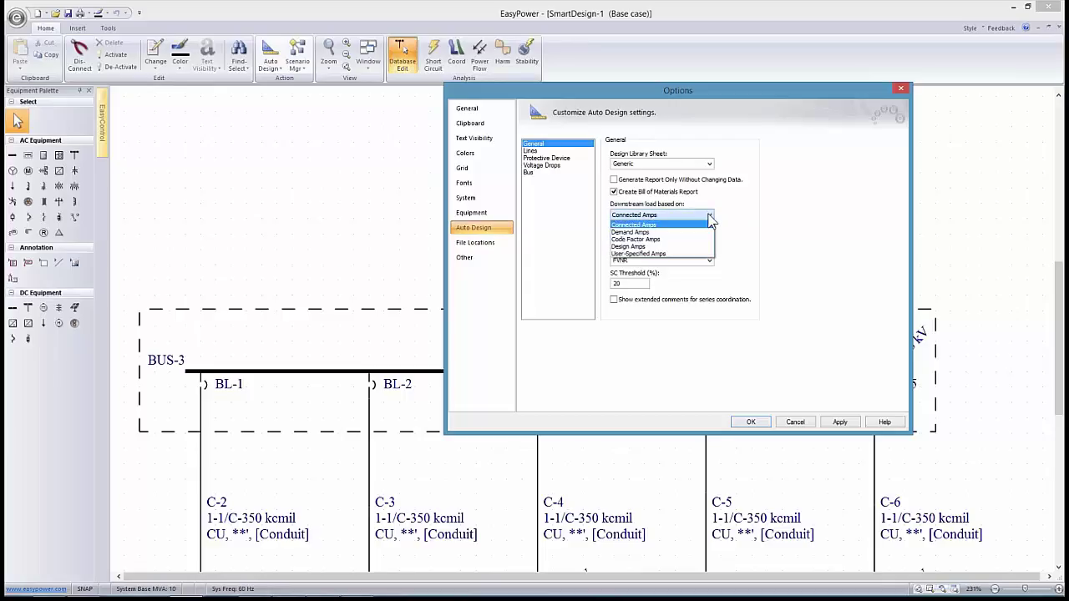
pyautogui.click(643, 252)
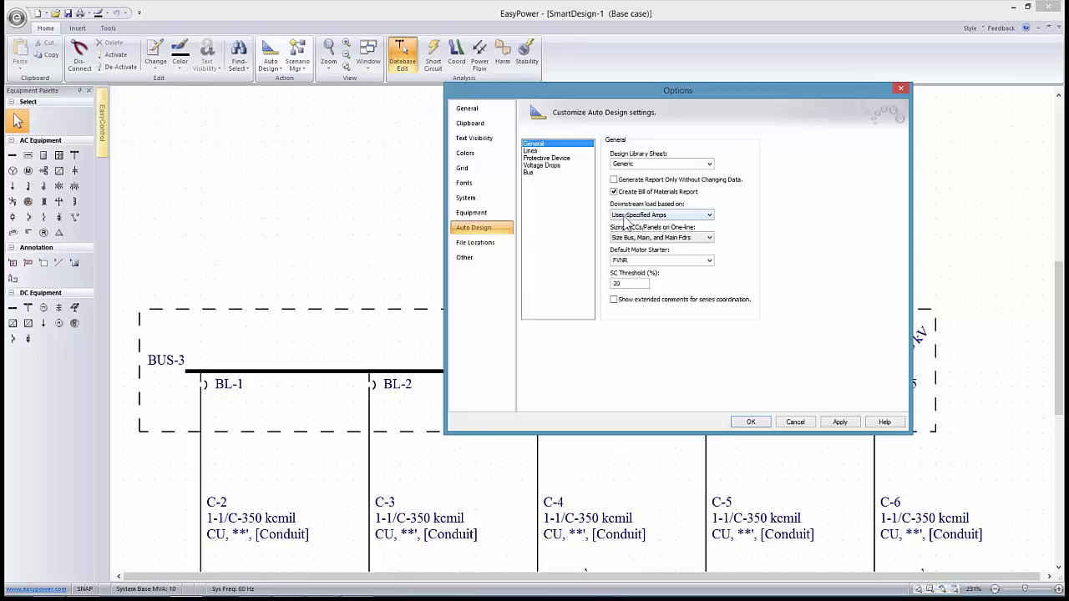
# Base the downstream load on Code Factor Amps and set the sizing of MCCs/panels on the one-line to Size Everything
pyautogui.click(706, 216)
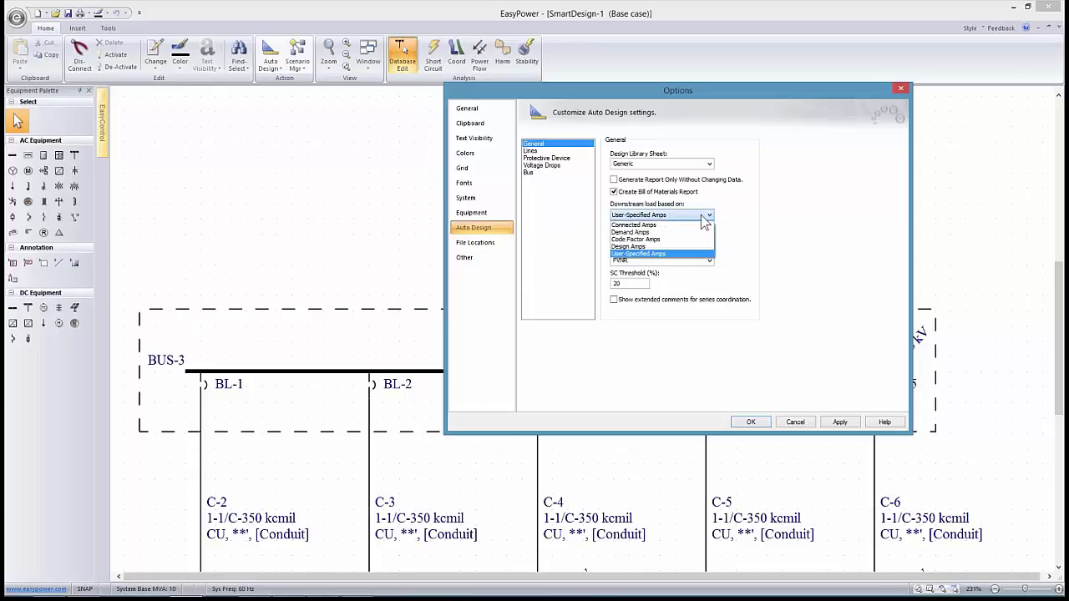
pyautogui.click(653, 243)
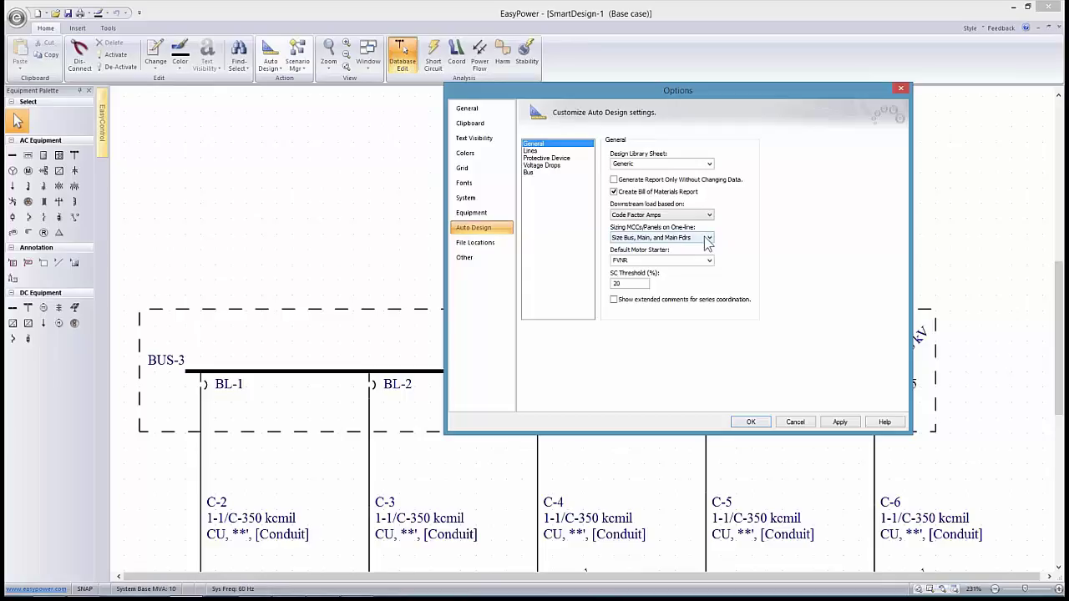
pyautogui.click(708, 239)
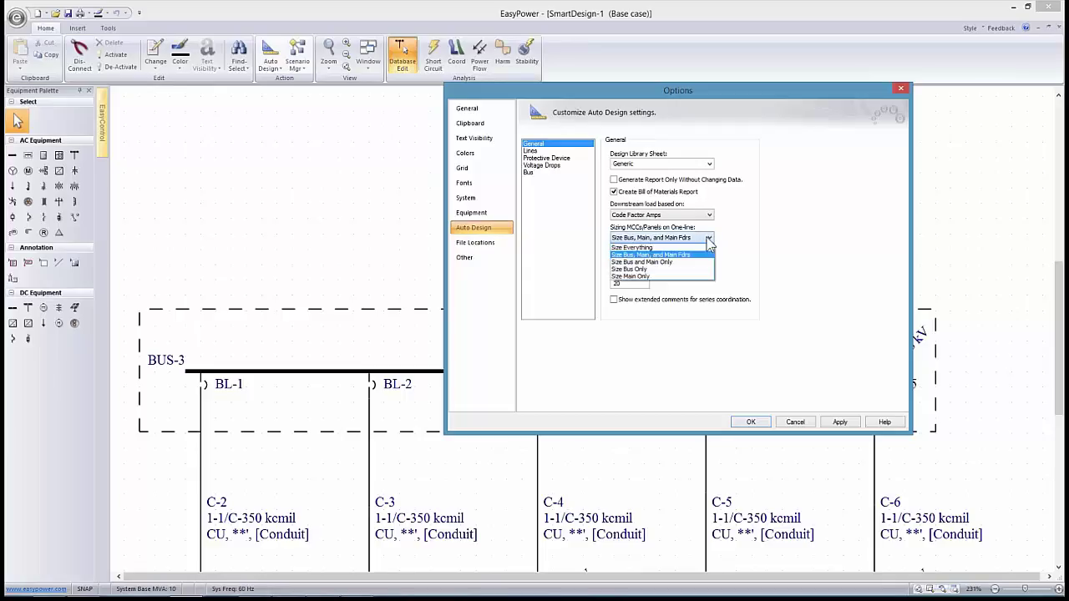
pyautogui.click(648, 248)
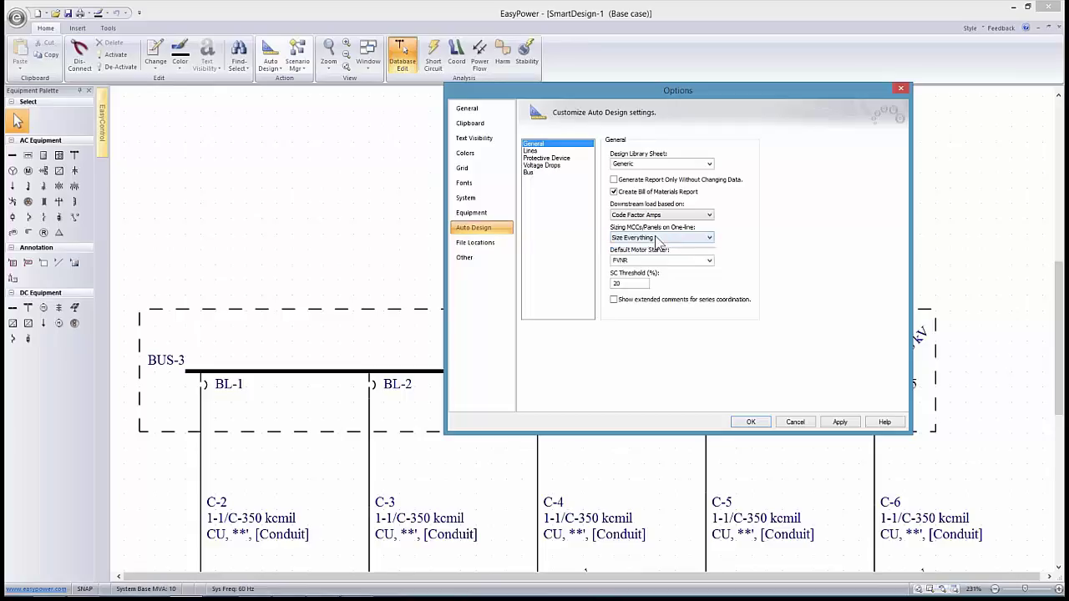
# Switch the MCC/panel sizing to Size Bus, Main, and Main Fdrs and back to Size Everything, with FVNR as default motor starter
pyautogui.click(656, 238)
pyautogui.click(649, 254)
pyautogui.click(709, 239)
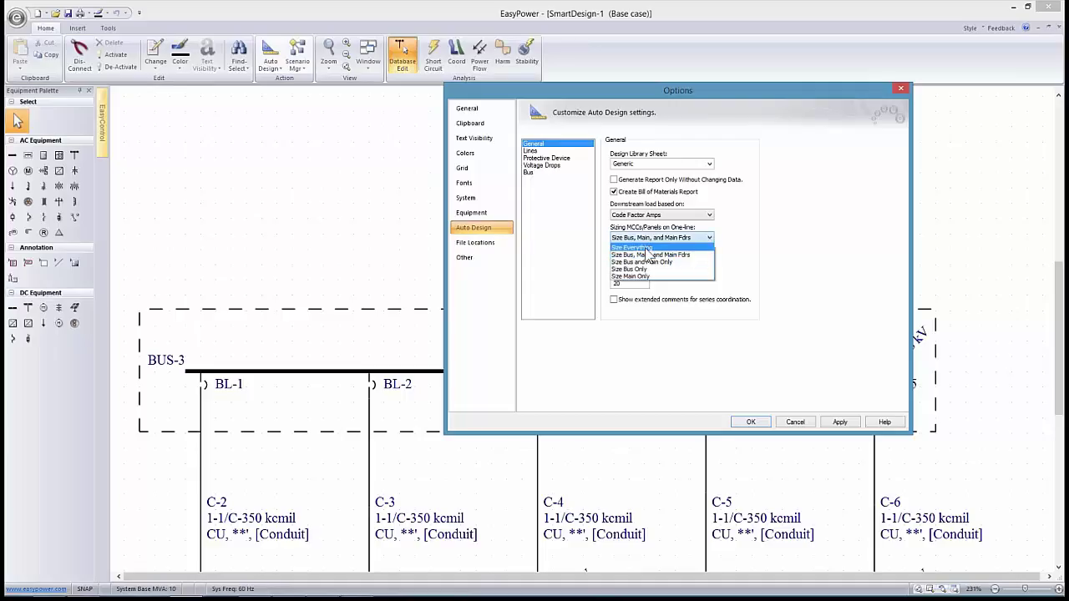
pyautogui.click(649, 249)
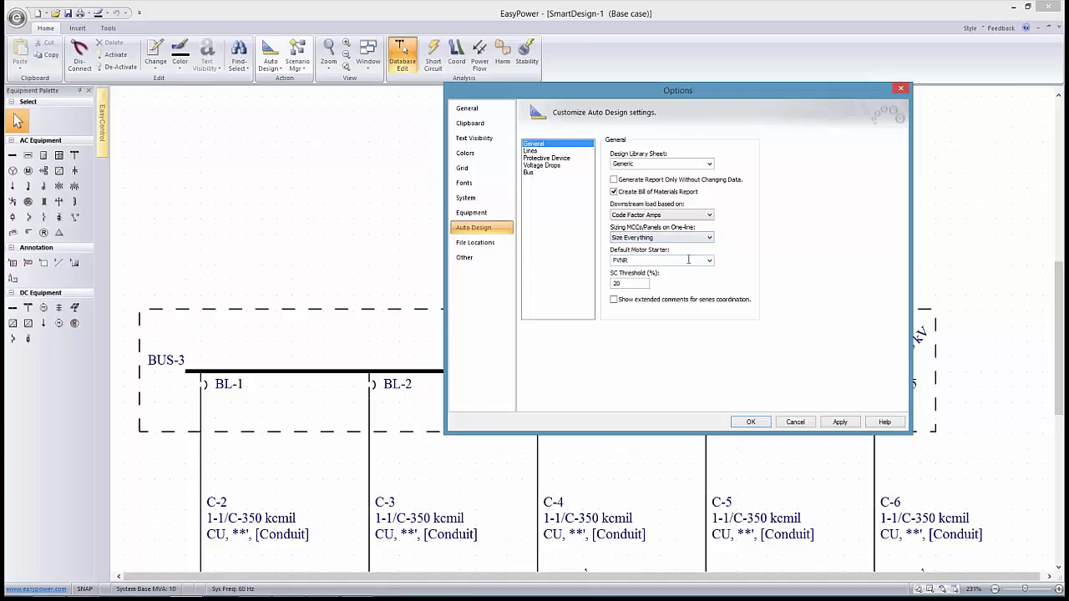
pyautogui.click(709, 260)
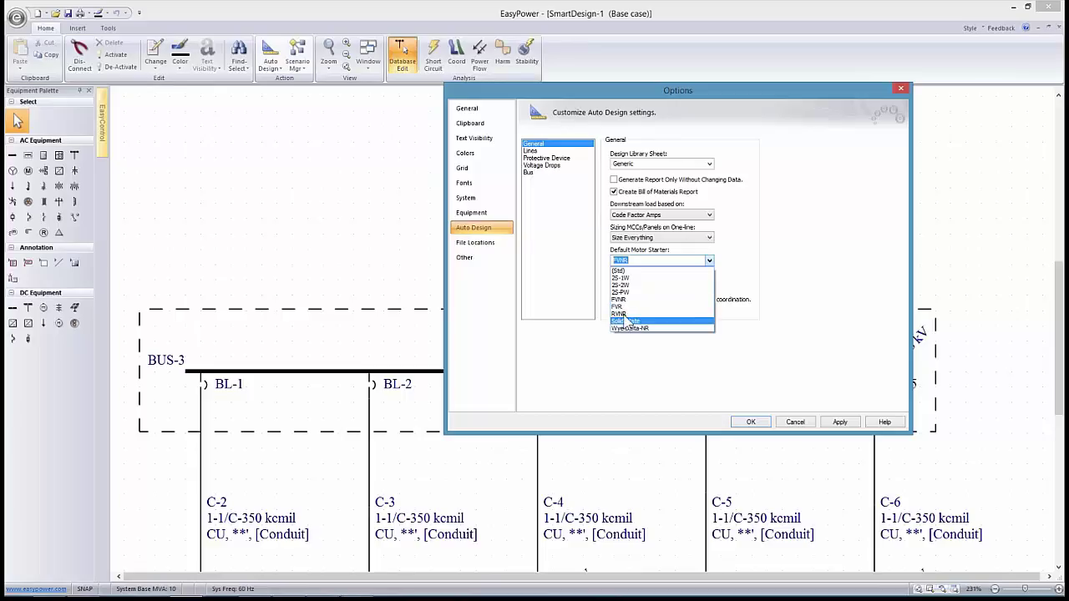
pyautogui.click(622, 301)
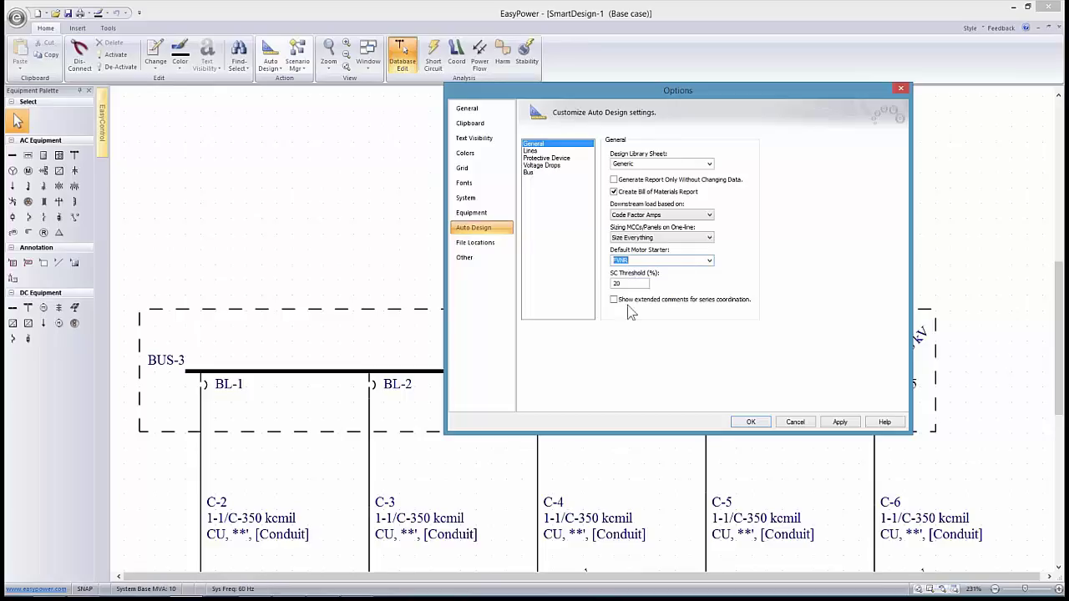
# In the Auto Design line settings, assume 3-Phase -- 3-Wire when choosing cables and select the default cable length value
pyautogui.click(535, 151)
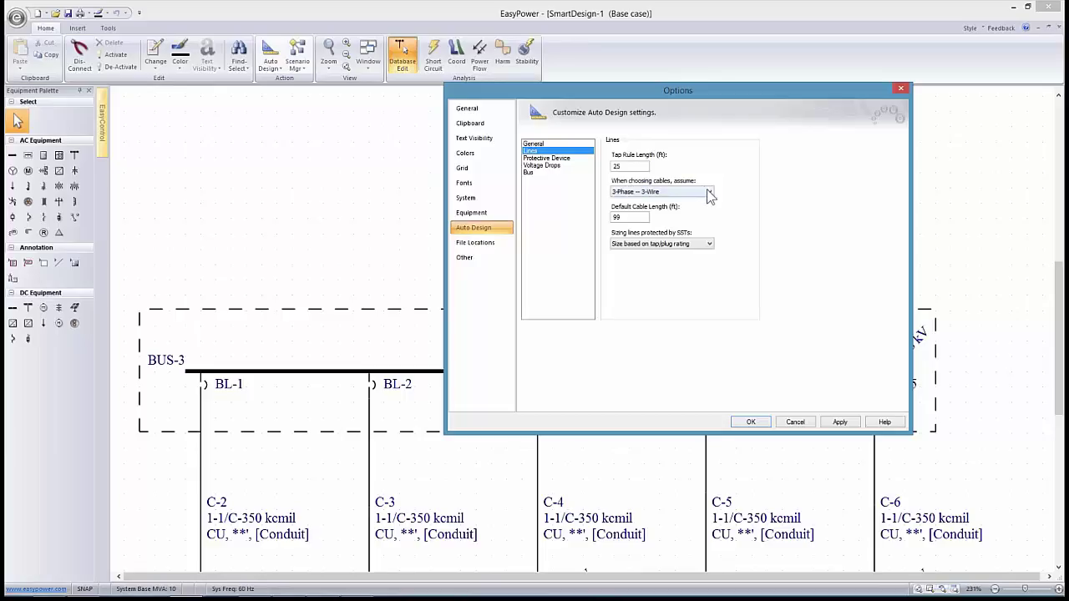
pyautogui.click(709, 194)
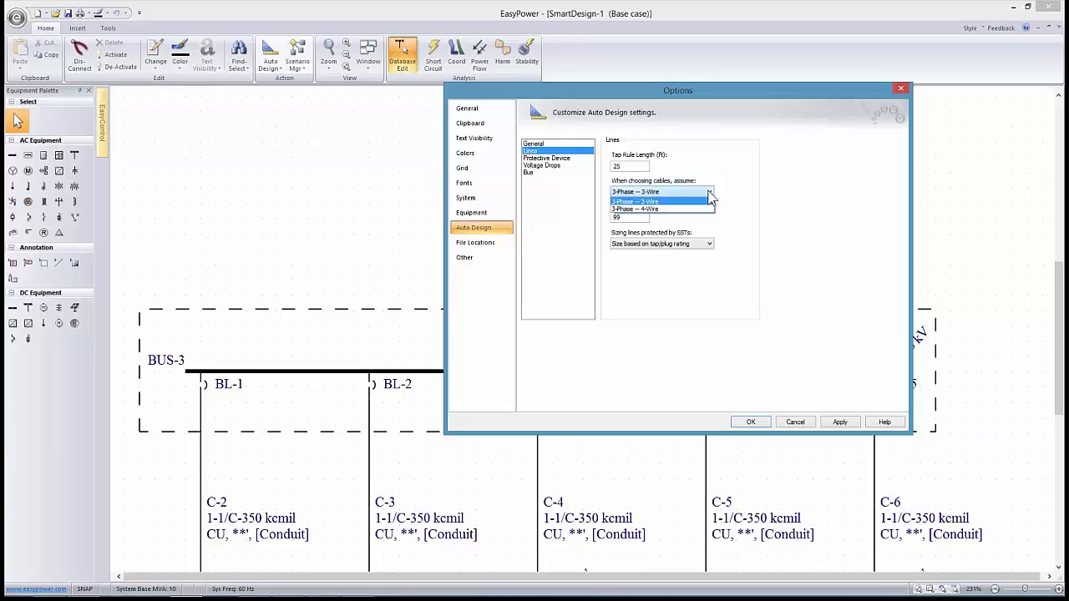
pyautogui.click(624, 203)
pyautogui.doubleClick(624, 217)
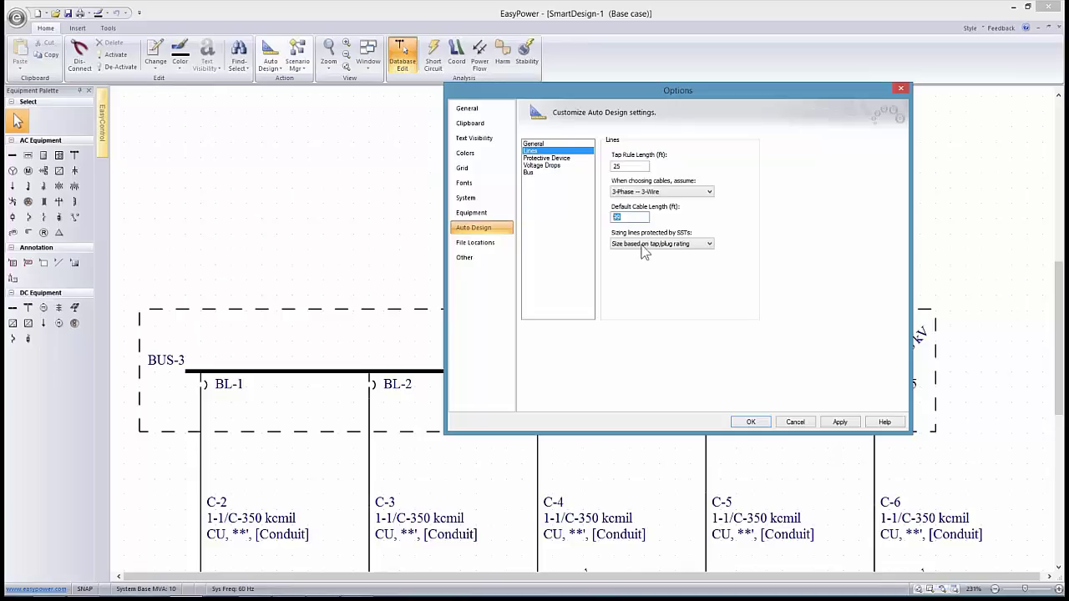
# Try sizing lines protected by SSTs on adjusted LTPU, and return to sizing based on tap/plug rating
pyautogui.click(710, 244)
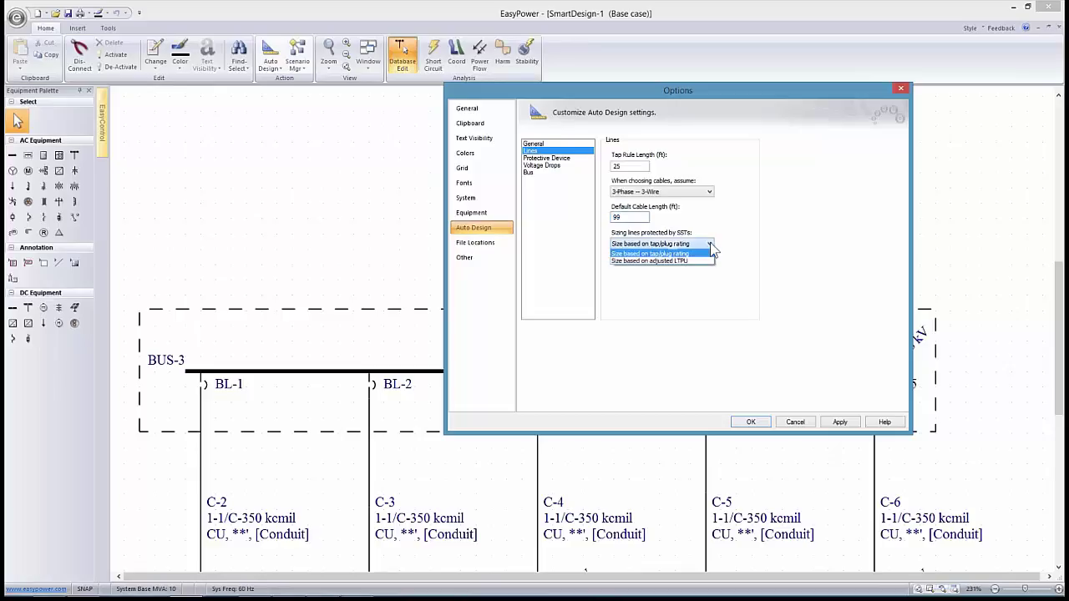
pyautogui.click(637, 262)
pyautogui.click(700, 244)
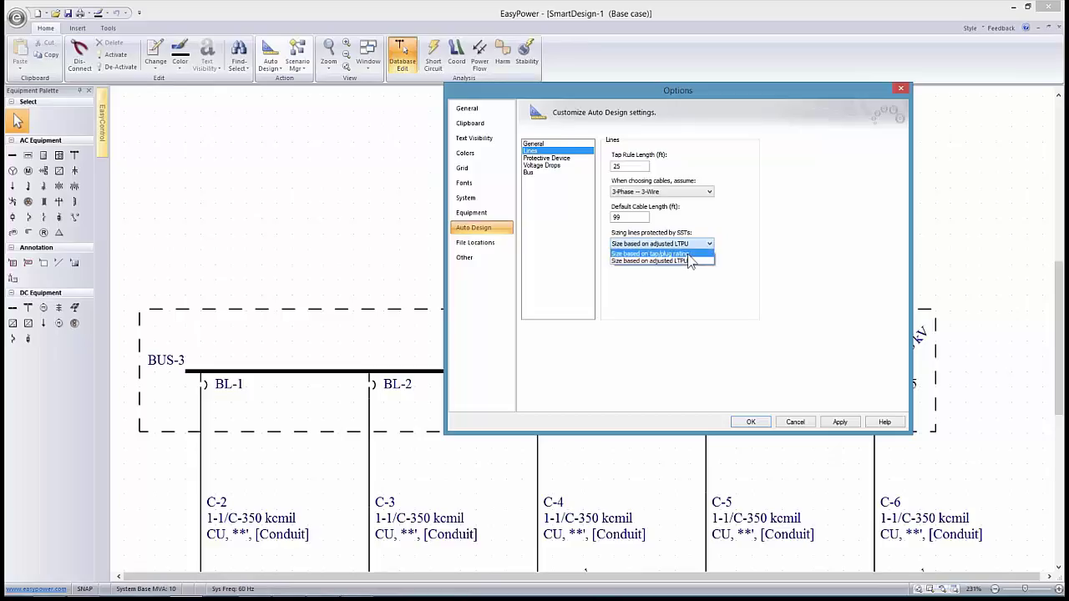
pyautogui.click(689, 261)
# In the protective device settings, keep Maximum Available for breaker pickup and size feeder breakers Based on Bus Rating
pyautogui.click(547, 158)
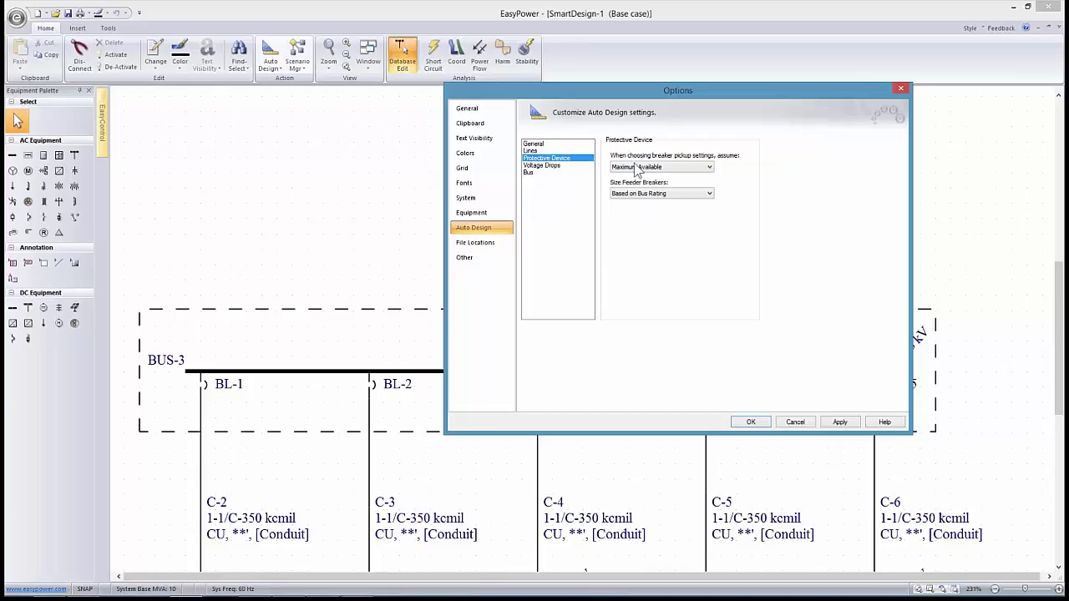
pyautogui.click(709, 168)
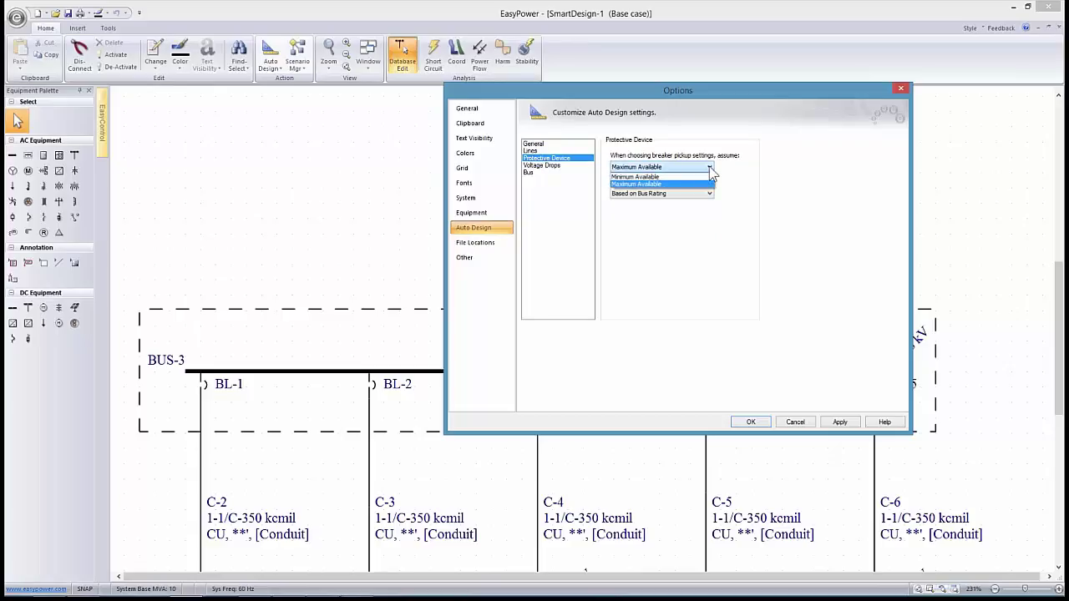
pyautogui.click(710, 168)
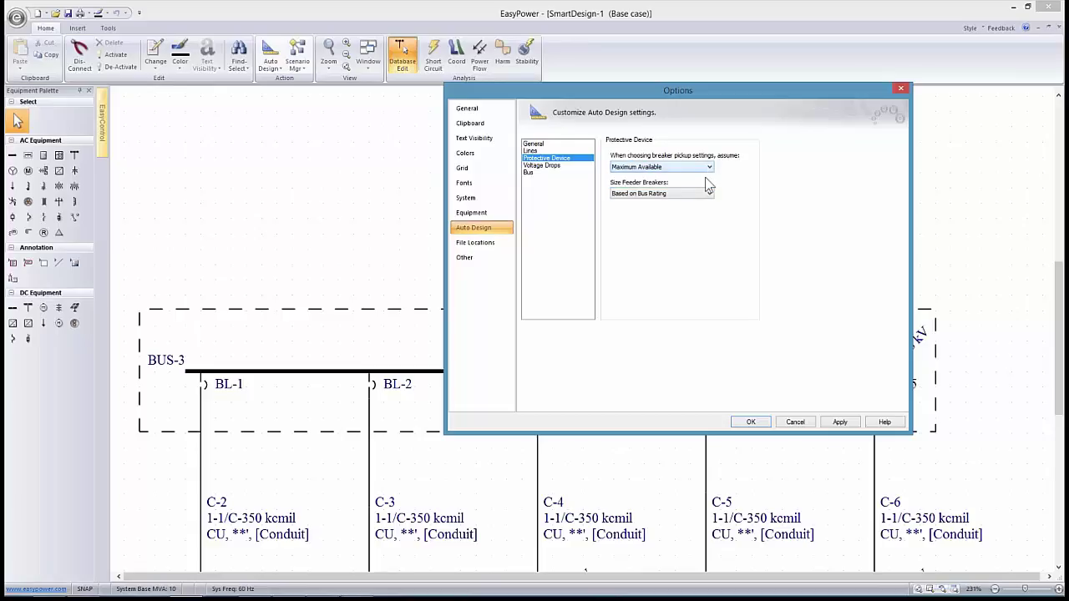
pyautogui.click(707, 195)
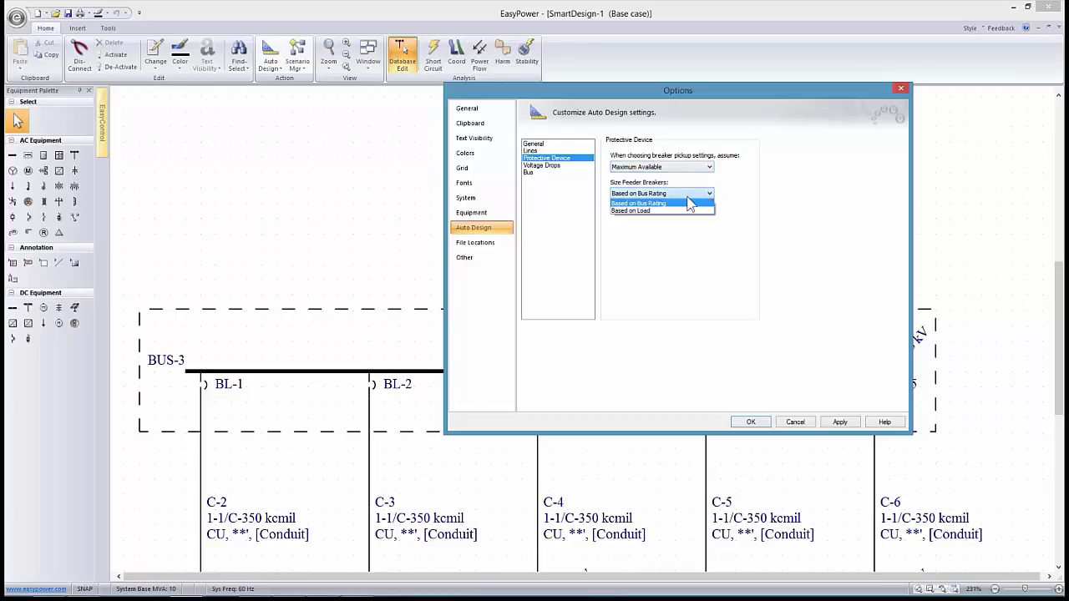
pyautogui.click(649, 211)
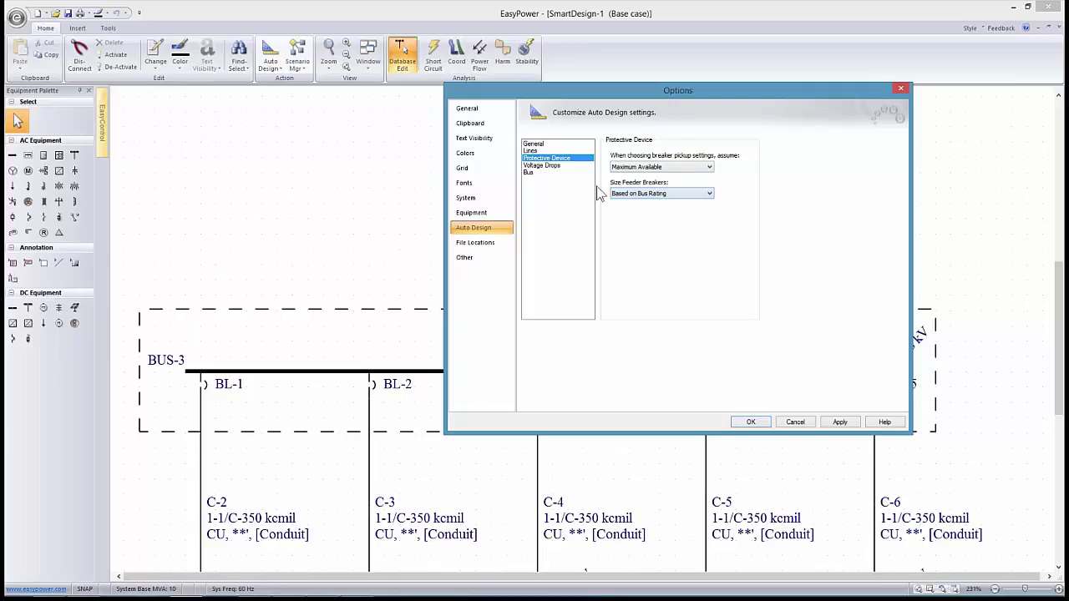
# In the voltage drop settings, set the conductor upsizing threshold for volt drop to 6% and move the options dialog aside
pyautogui.click(545, 165)
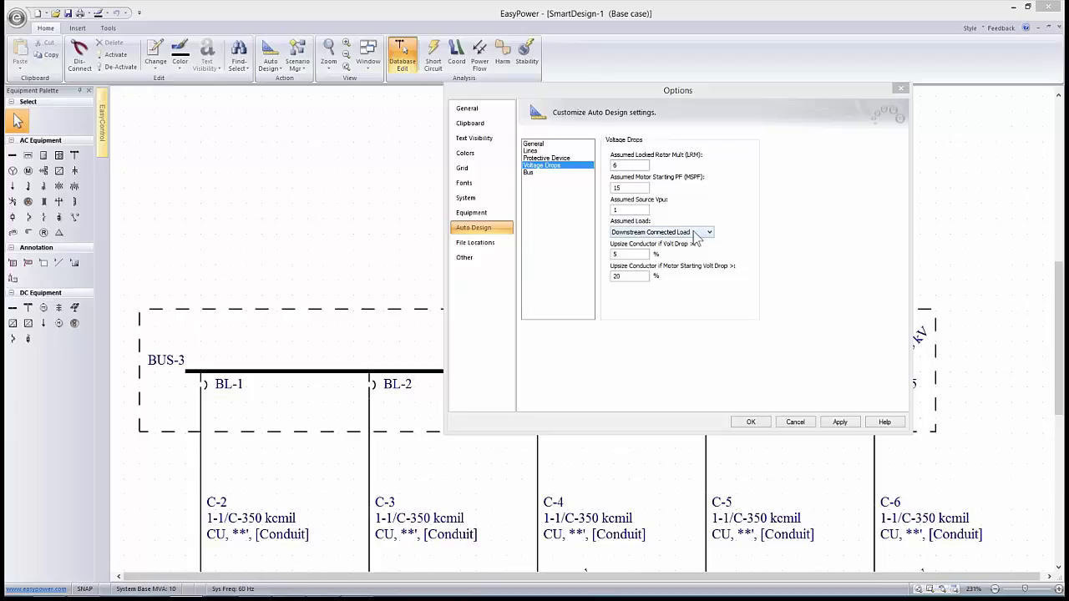
pyautogui.doubleClick(622, 255)
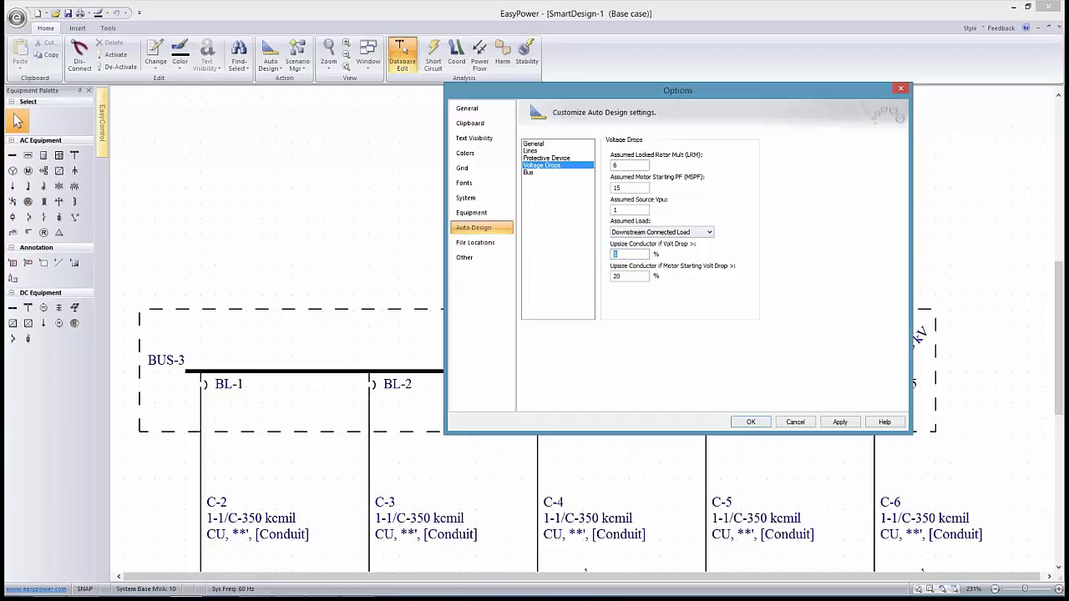
pyautogui.press('Tab')
pyautogui.hotkey('shift', 'Tab')
pyautogui.press('Tab')
pyautogui.write('3')
pyautogui.moveTo(625, 253); pyautogui.dragTo(593, 256)
pyautogui.click(621, 280)
pyautogui.moveTo(632, 95); pyautogui.dragTo(567, 89)
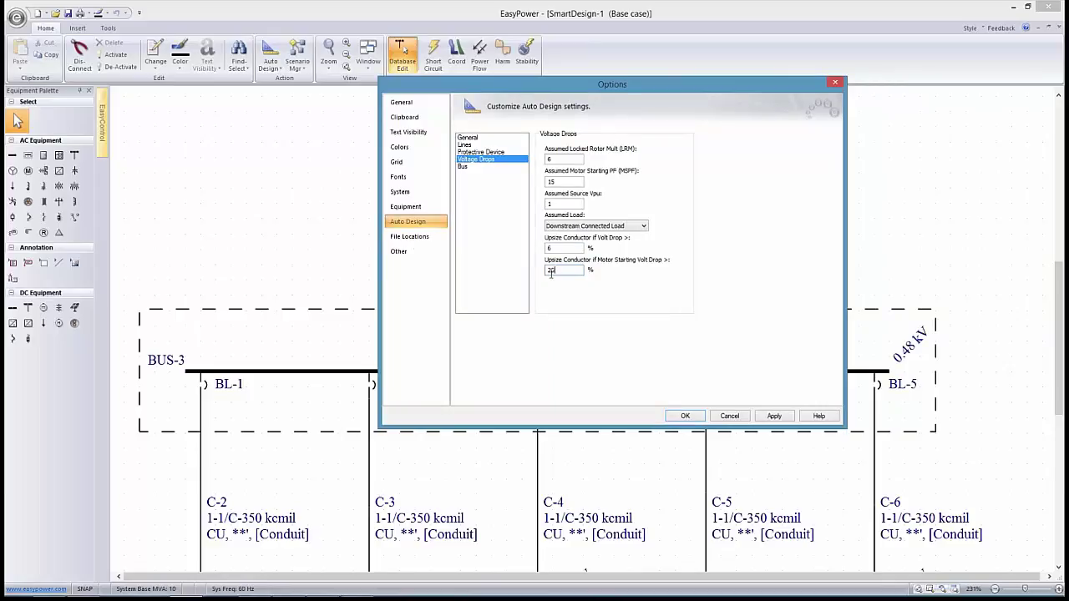
# Set other bus types to Allow Sizing, apply the Auto Design settings and close the options
pyautogui.click(470, 168)
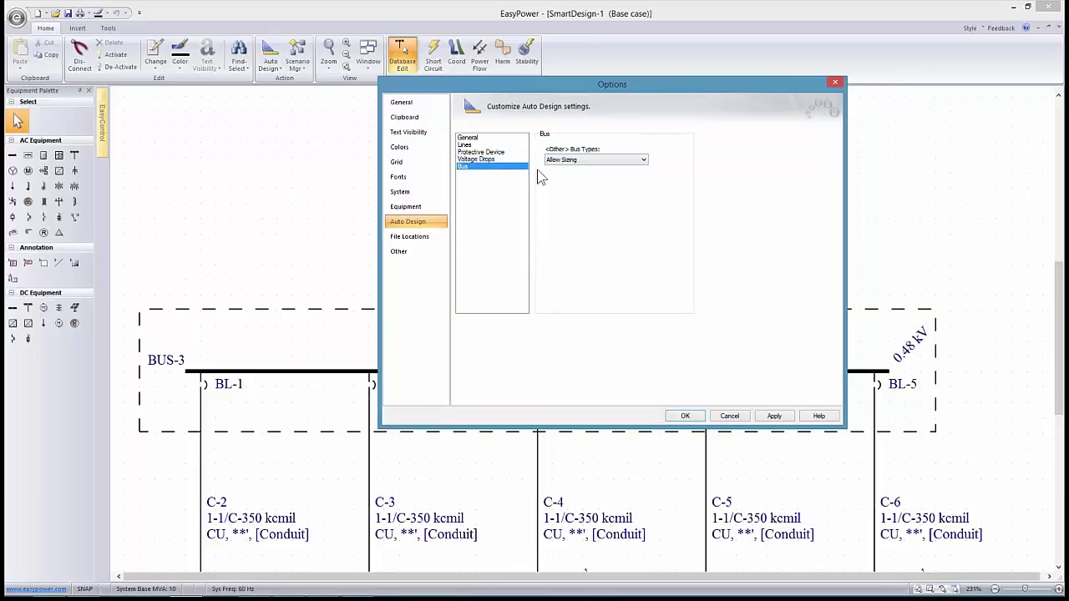
pyautogui.click(636, 160)
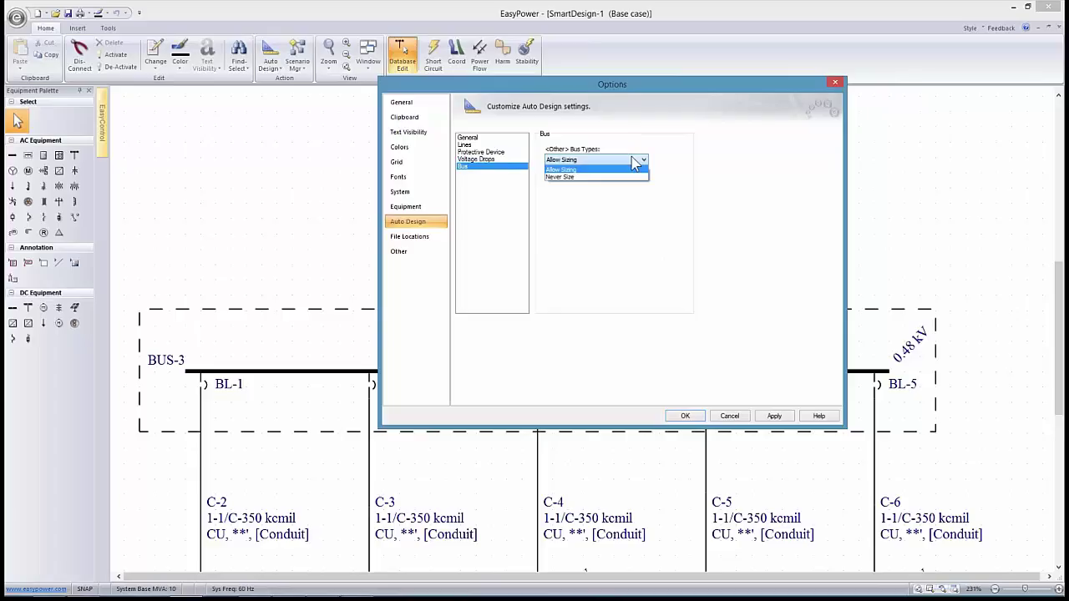
pyautogui.click(575, 170)
pyautogui.click(774, 417)
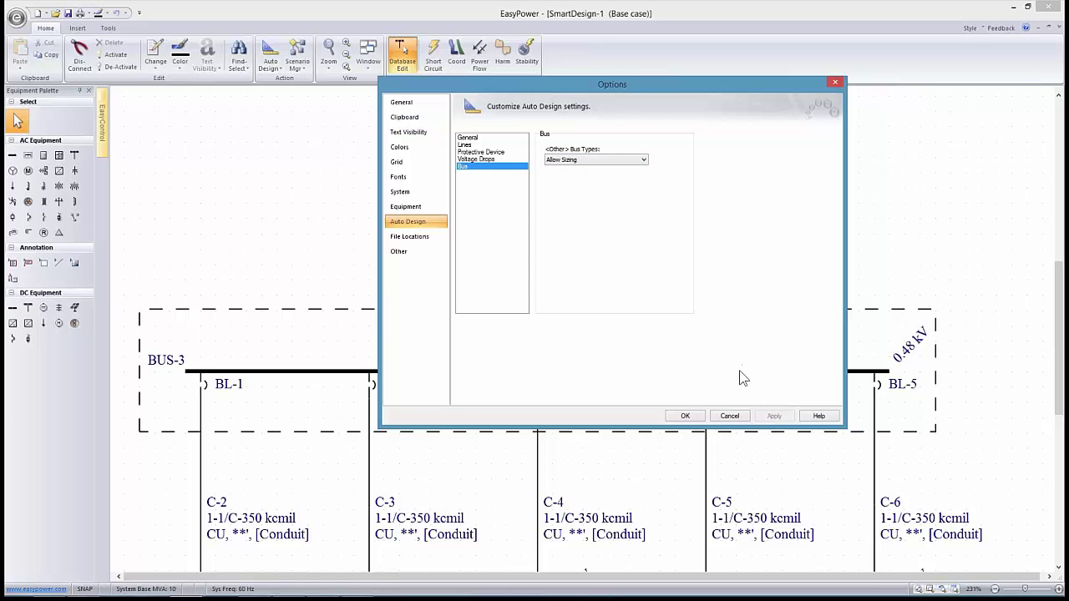
pyautogui.click(684, 416)
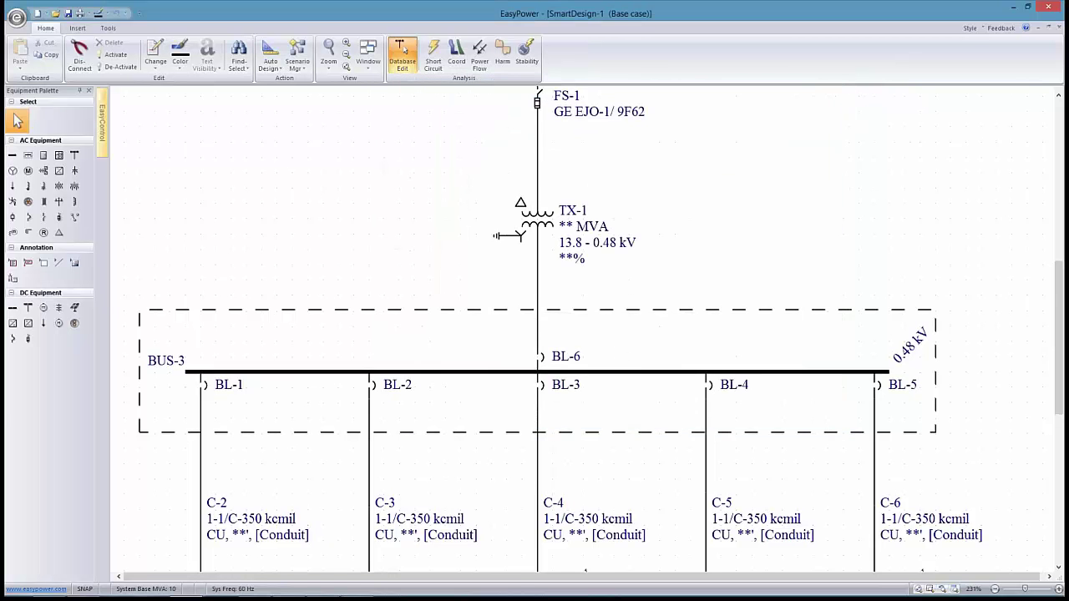
# Open the data of MCC-2 on the one-line and bring up its load description schedule
pyautogui.scroll(-1, 701, 427)
pyautogui.scroll(-1, 701, 427)
pyautogui.scroll(-2, 584, 334)
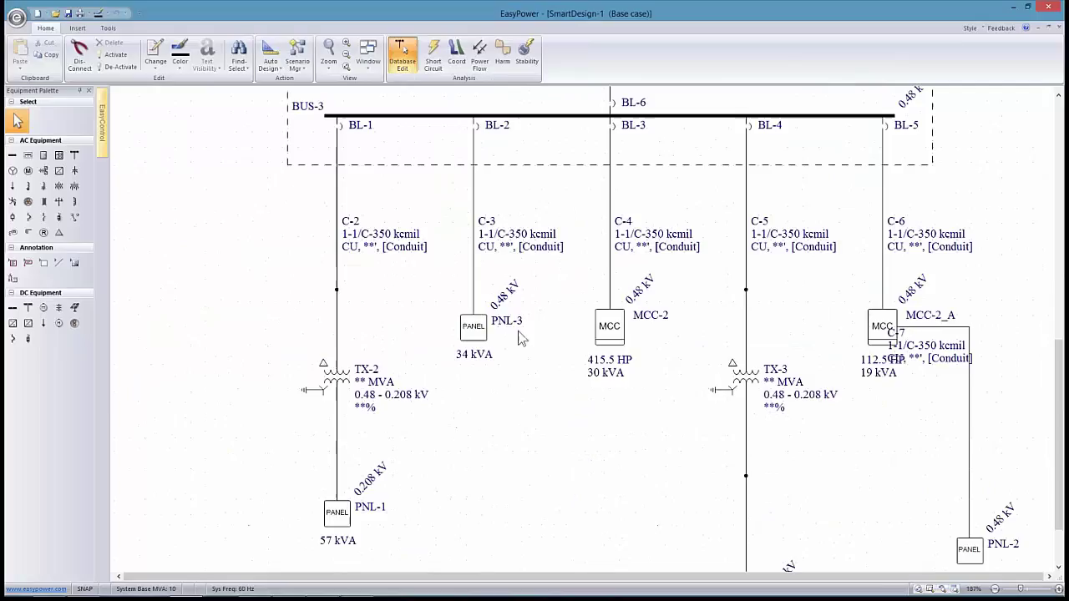
pyautogui.doubleClick(610, 325)
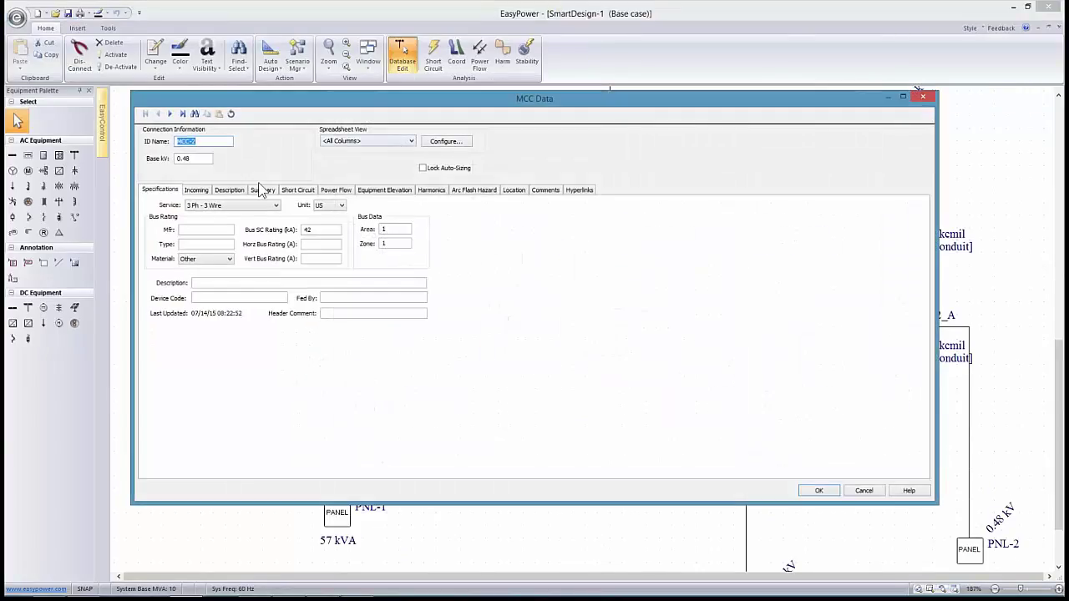
pyautogui.click(197, 190)
pyautogui.click(229, 191)
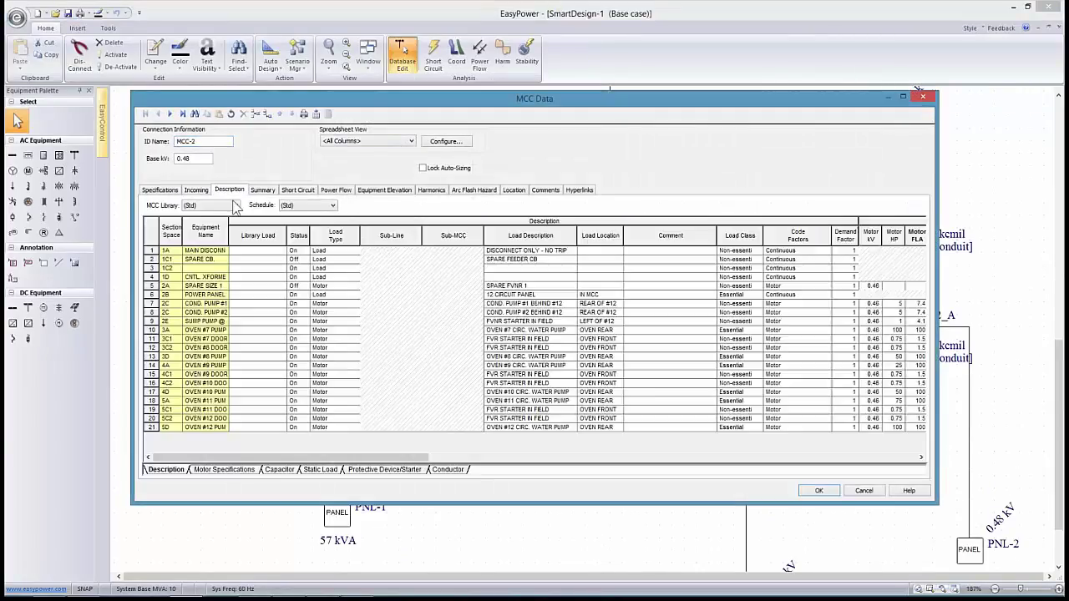
# Auto-size the protective device and cable of the COND. PUMP #1 row in section space 2C of MCC-2
pyautogui.click(162, 304)
pyautogui.rightClick(167, 309)
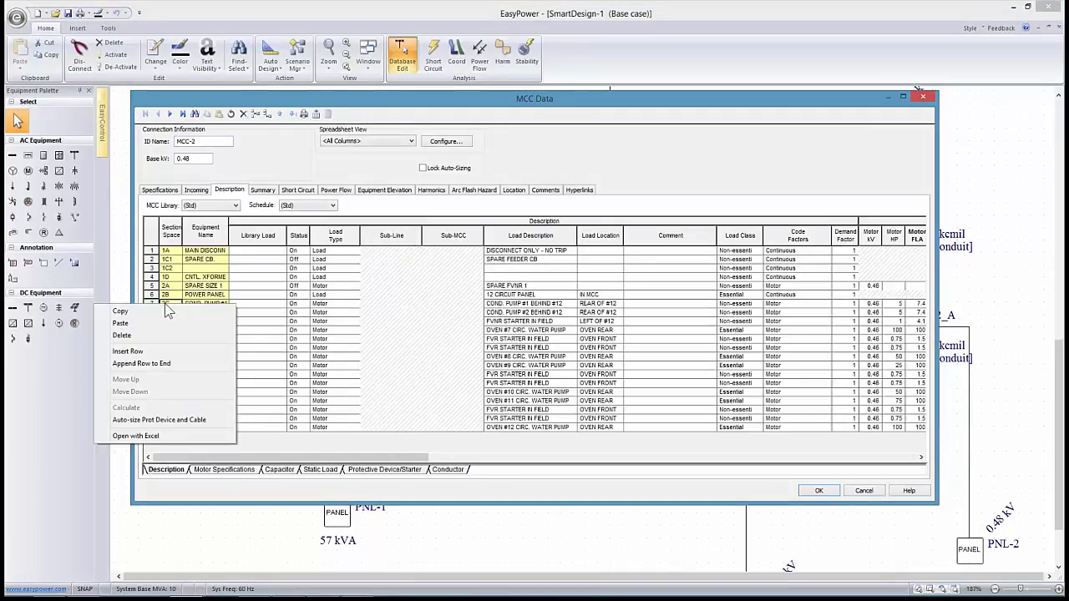
pyautogui.click(194, 420)
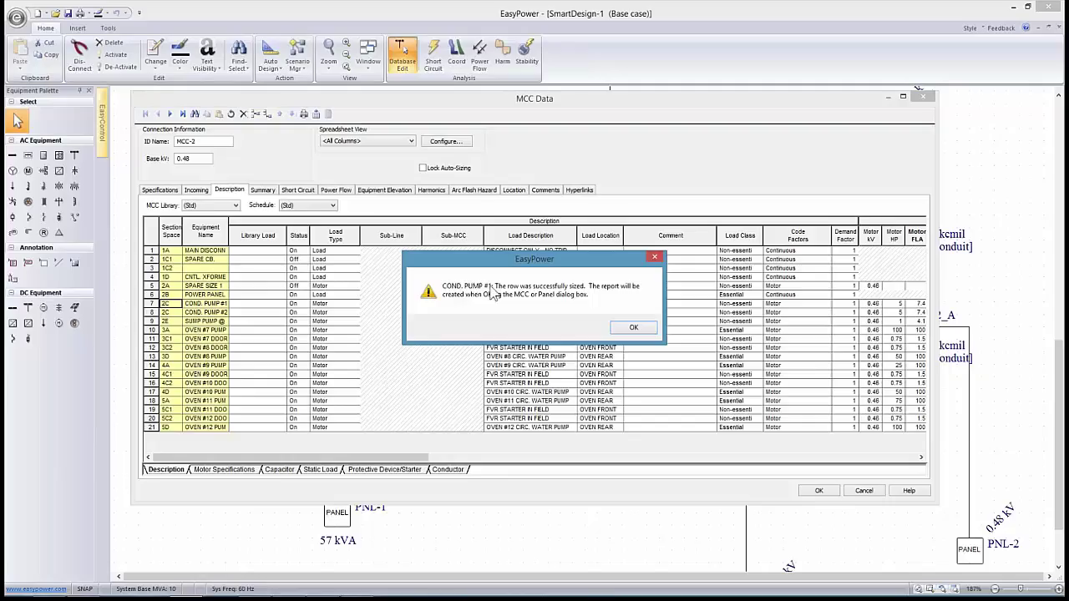
pyautogui.click(632, 328)
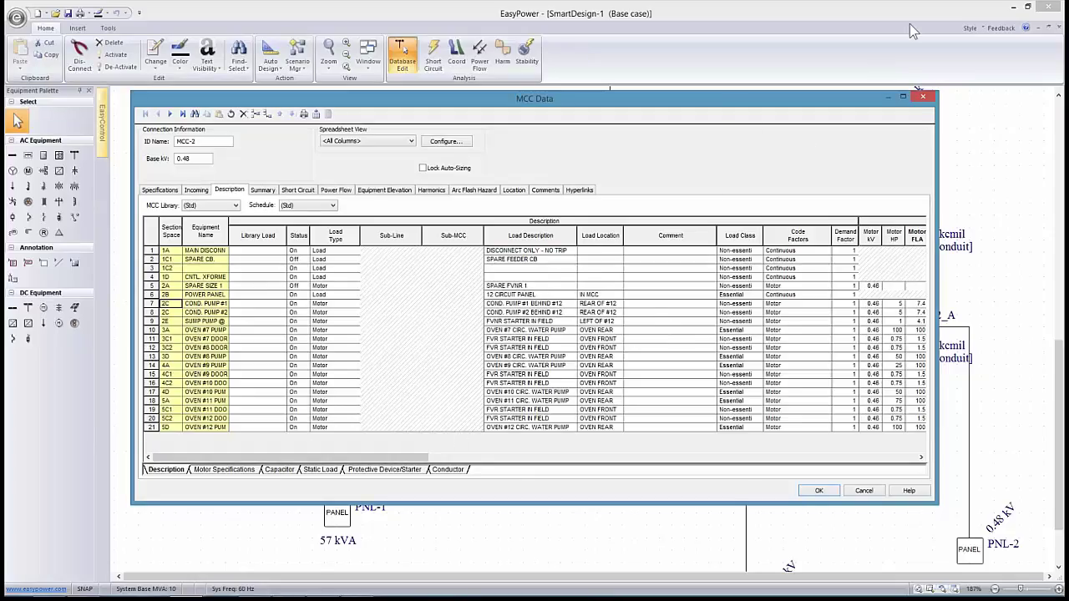
# Review the COND. PUMP #1 row's motor, protective device, starter and conductor data across the MCC-2 schedule
pyautogui.click(878, 65)
pyautogui.click(242, 473)
pyautogui.click(242, 473)
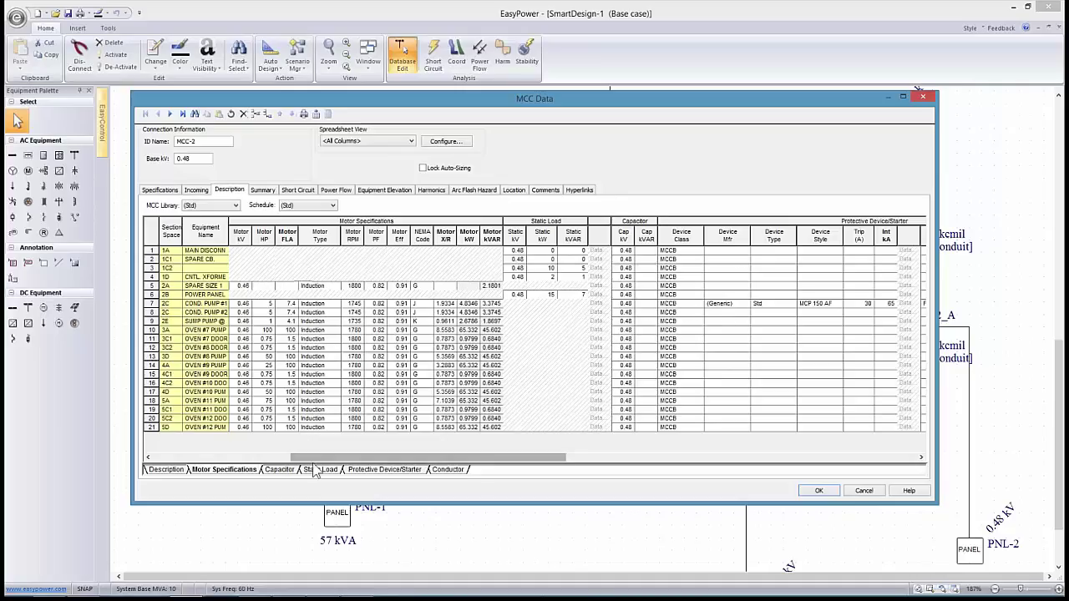
pyautogui.click(376, 469)
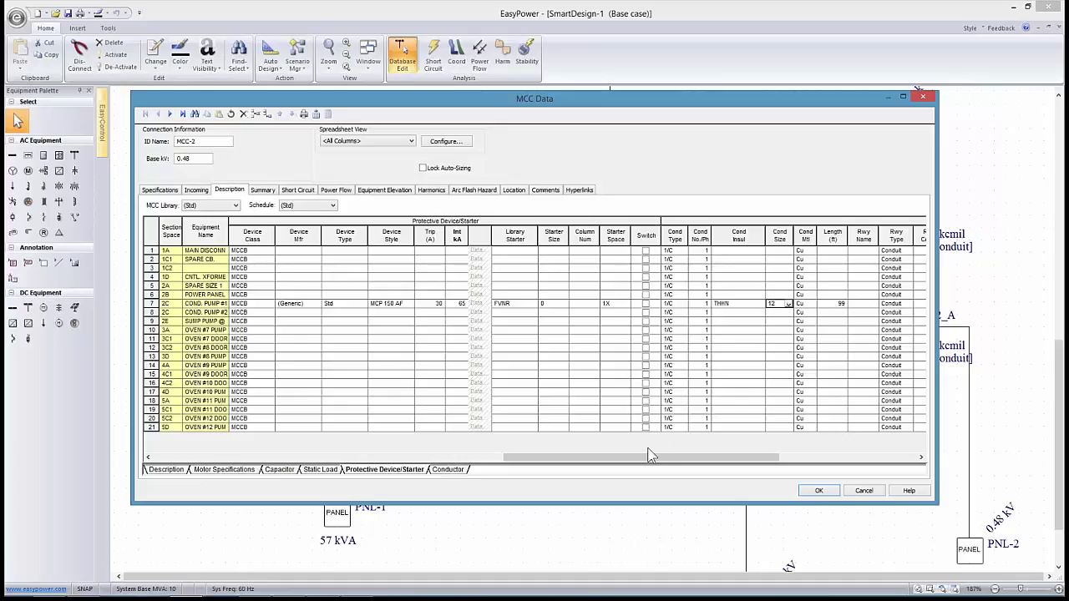
pyautogui.moveTo(649, 458); pyautogui.dragTo(775, 458)
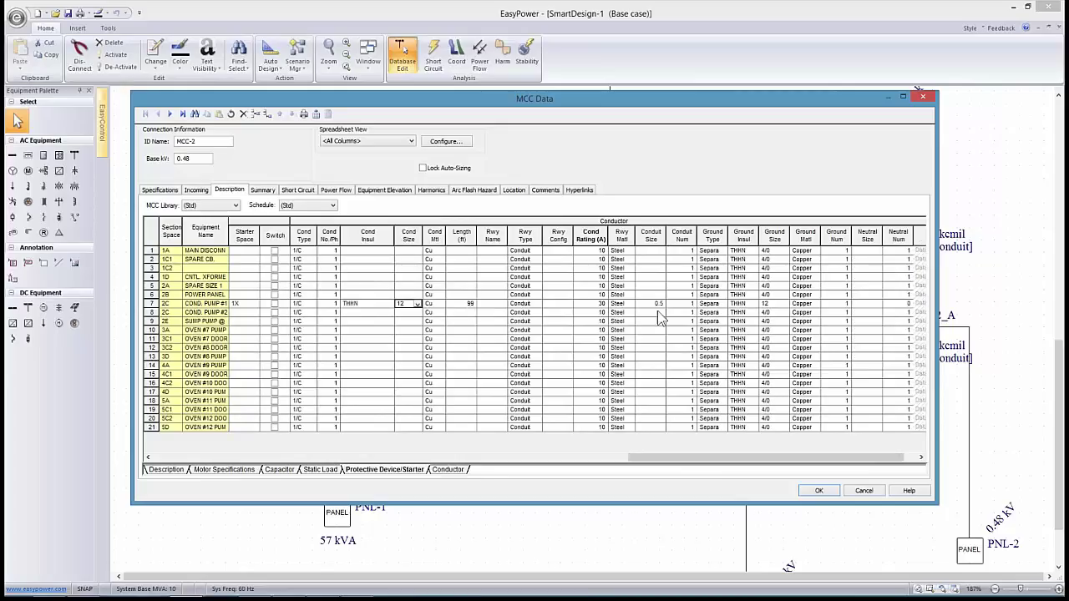
pyautogui.moveTo(677, 456); pyautogui.dragTo(779, 472)
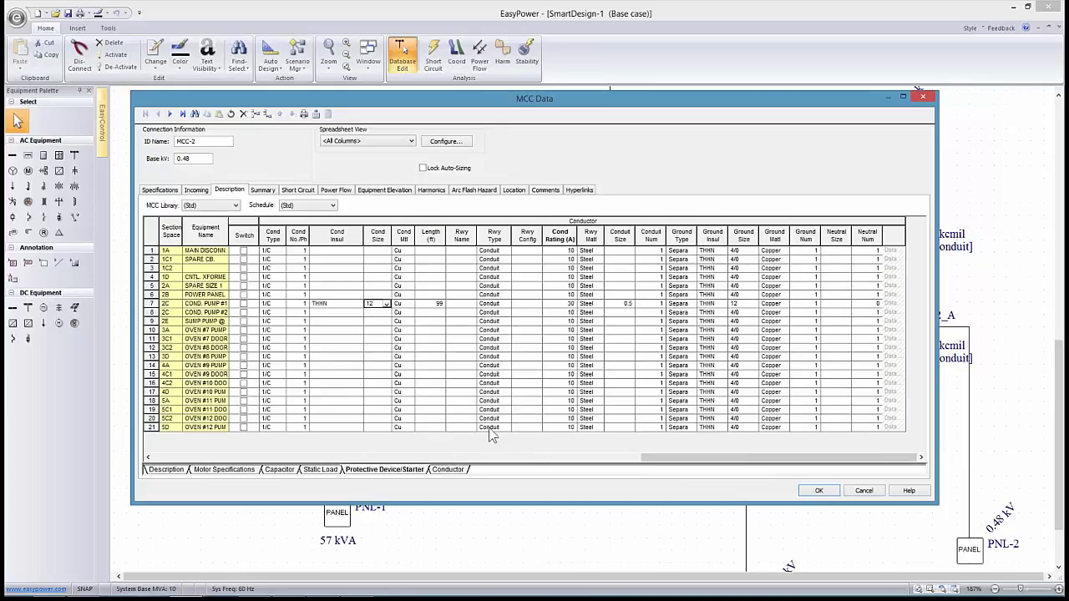
# View the incoming device settings of MCC-2, accept the MCC data and open the Auto Design Report for SmartDesign-1
pyautogui.click(200, 191)
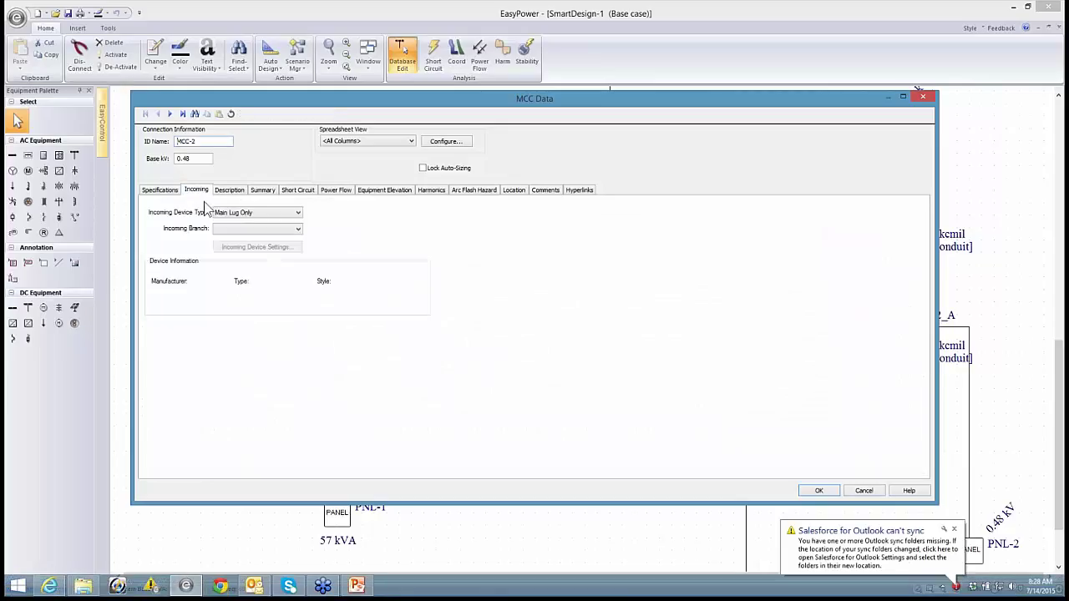
pyautogui.click(817, 490)
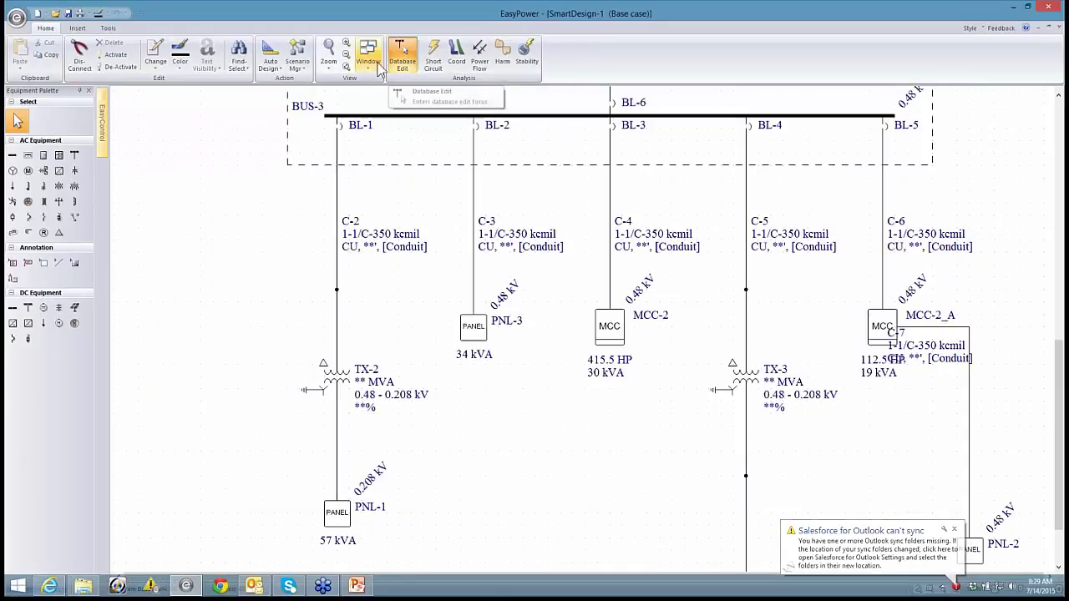
pyautogui.click(367, 66)
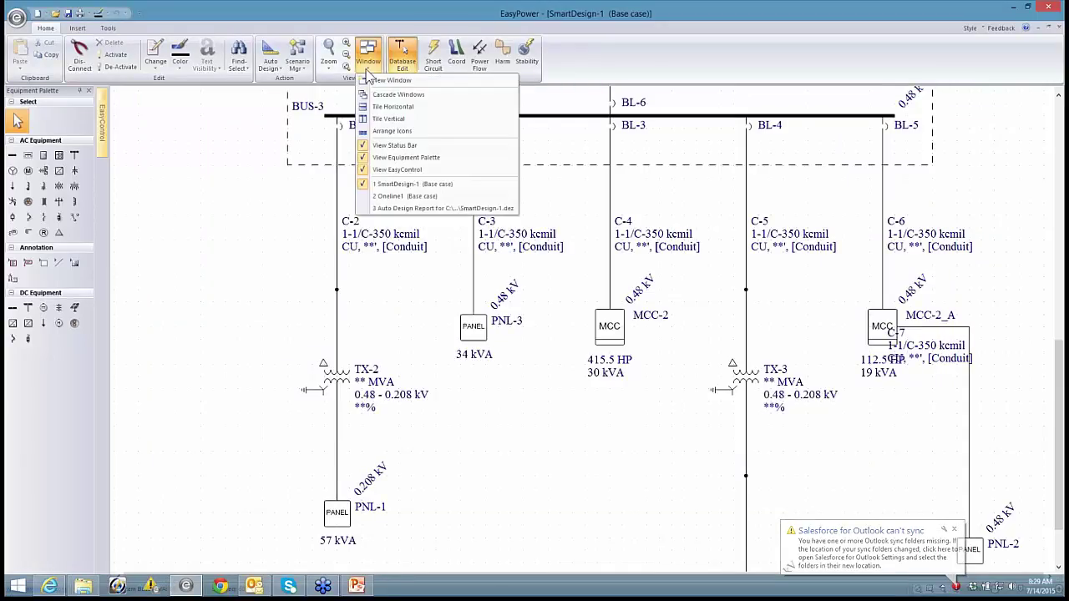
pyautogui.click(387, 209)
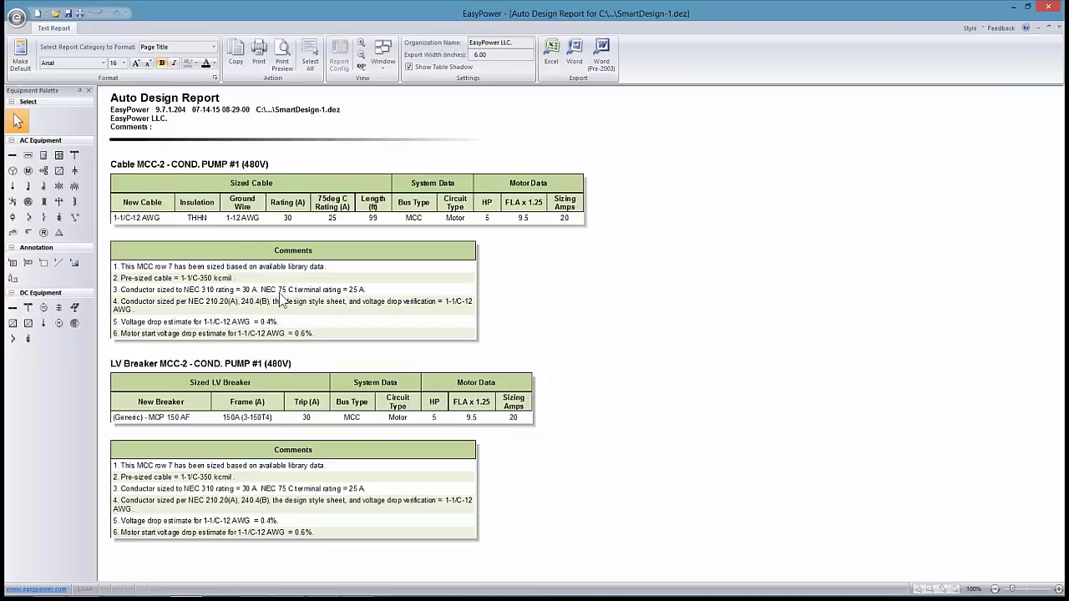
# Close the Auto Design Report and auto-size panel PNL-3 on the one-line
pyautogui.click(16, 17)
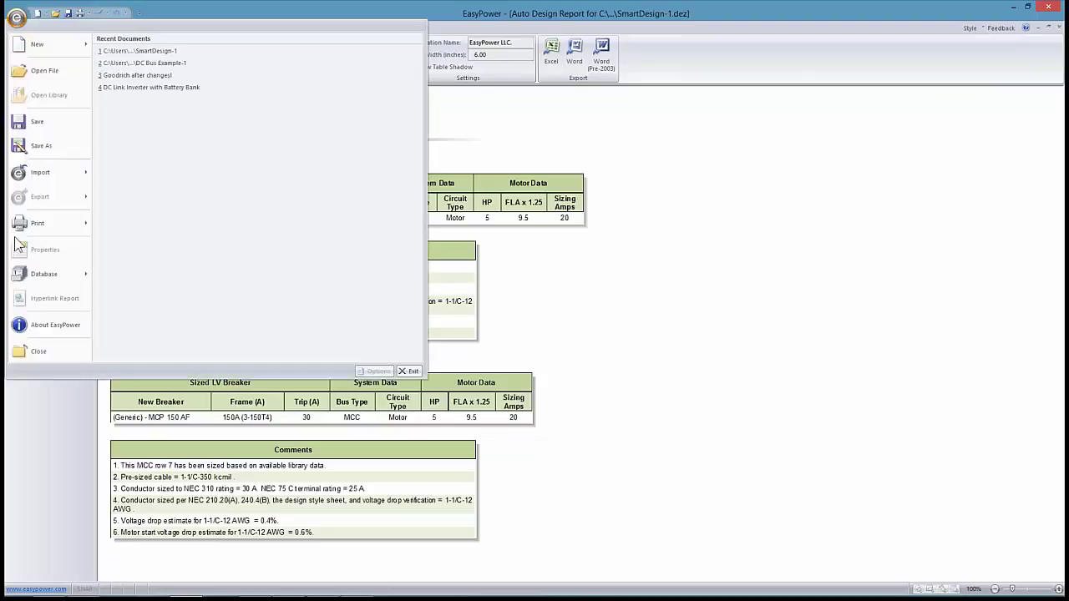
pyautogui.click(20, 352)
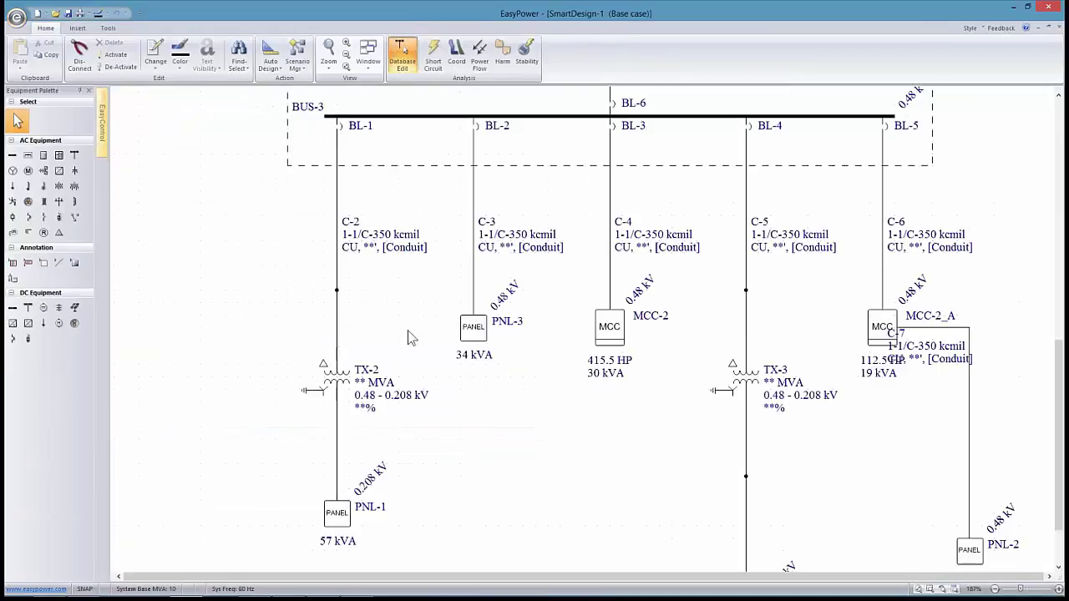
pyautogui.click(476, 332)
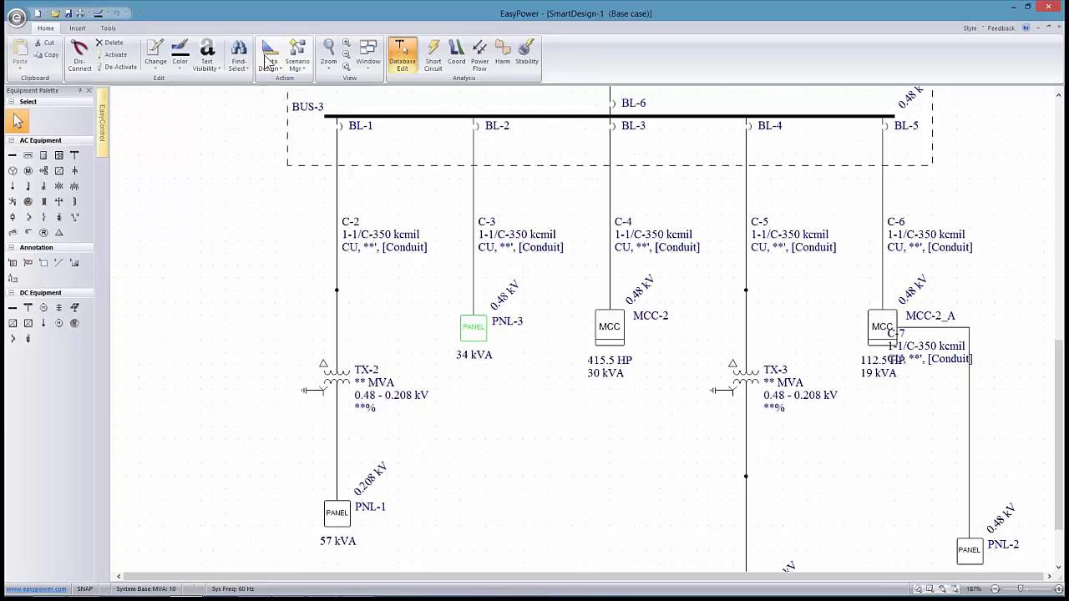
pyautogui.click(409, 319)
# Review the protective device and conductor data of PNL-3's right-side and left-side circuits, and accept the panel data
pyautogui.doubleClick(473, 332)
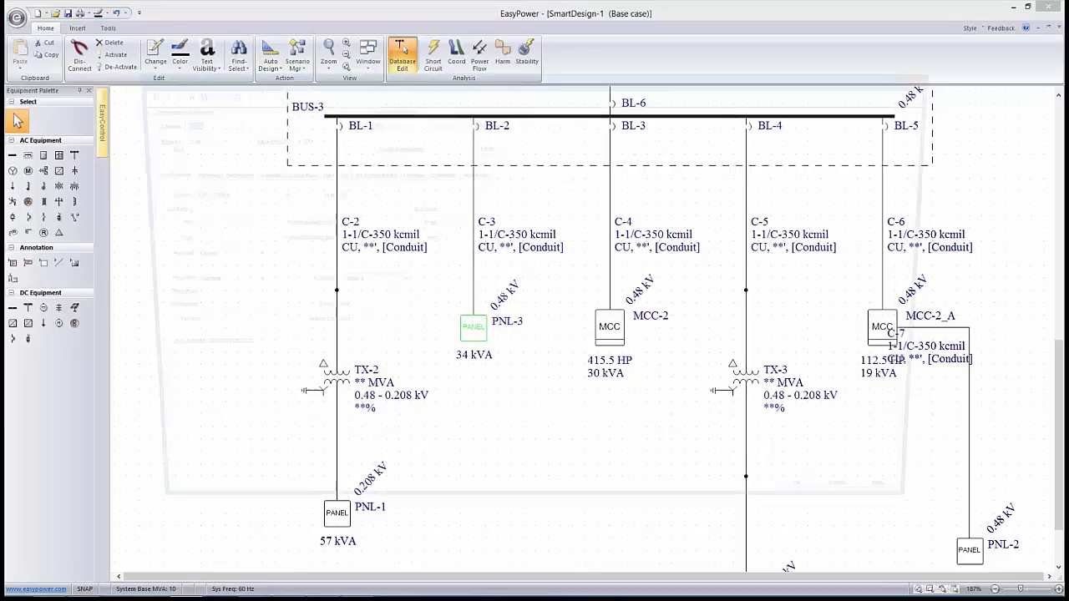
pyautogui.click(236, 175)
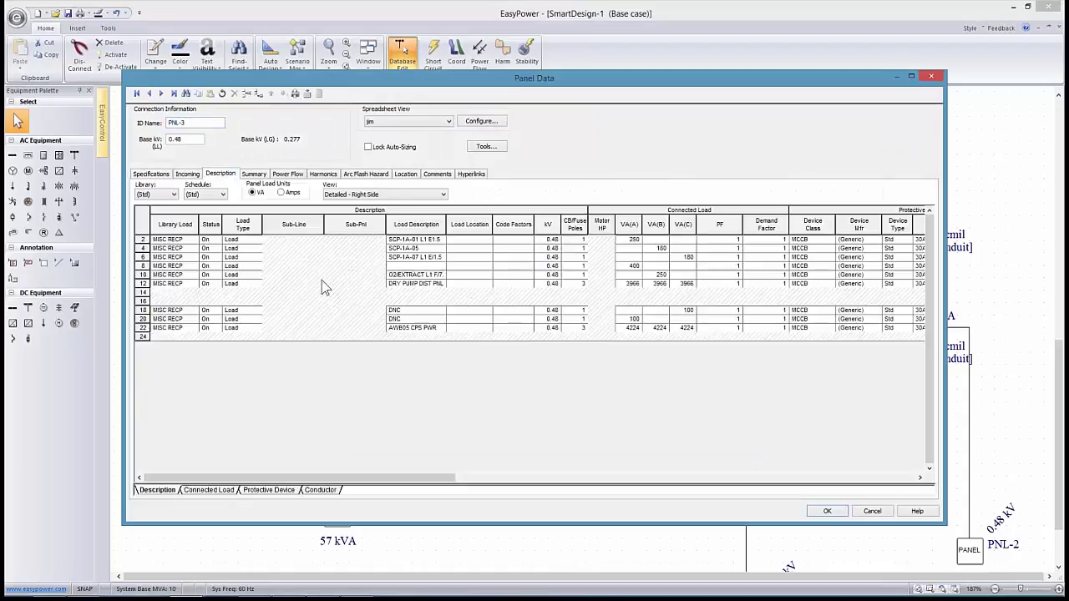
pyautogui.click(269, 490)
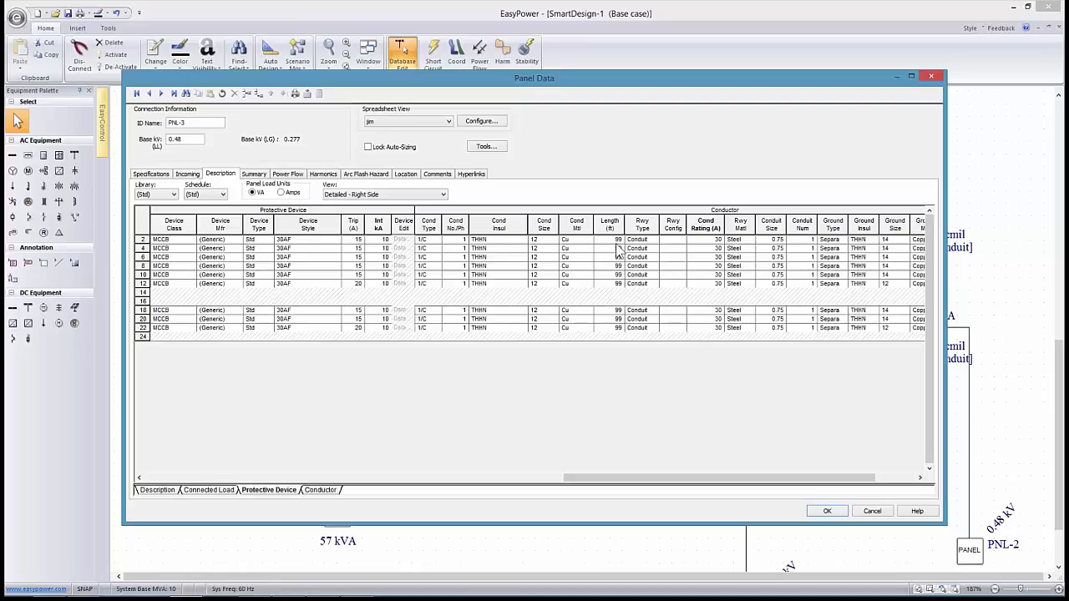
pyautogui.click(367, 195)
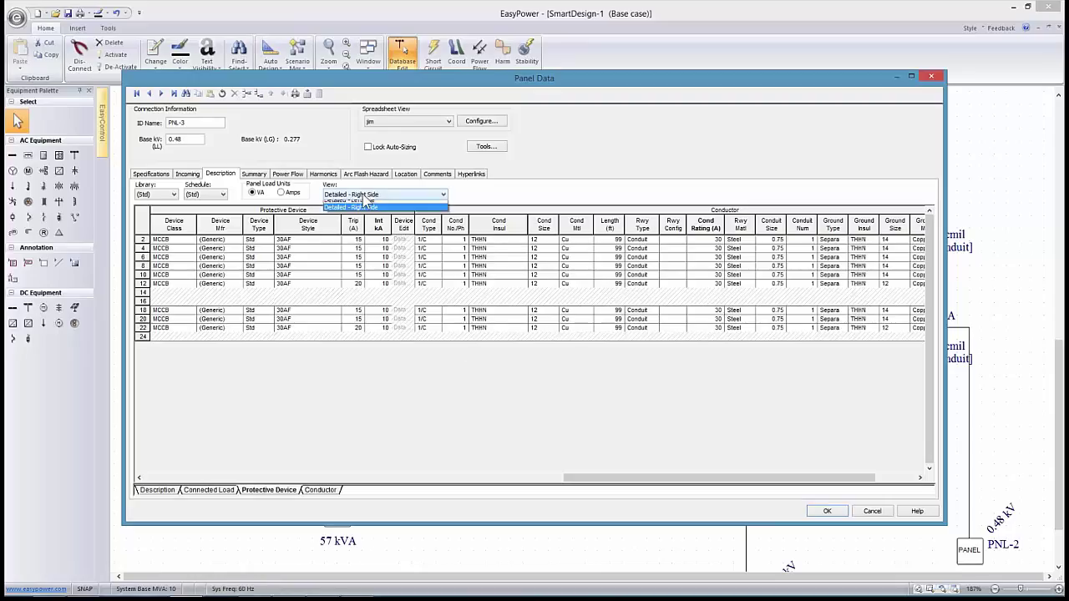
pyautogui.click(359, 220)
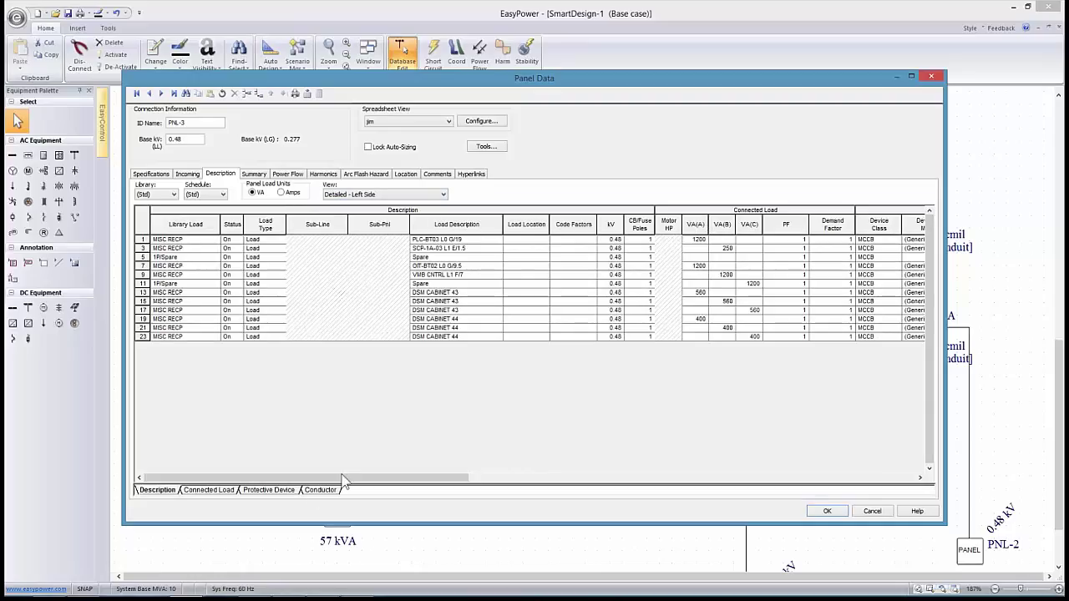
pyautogui.click(268, 490)
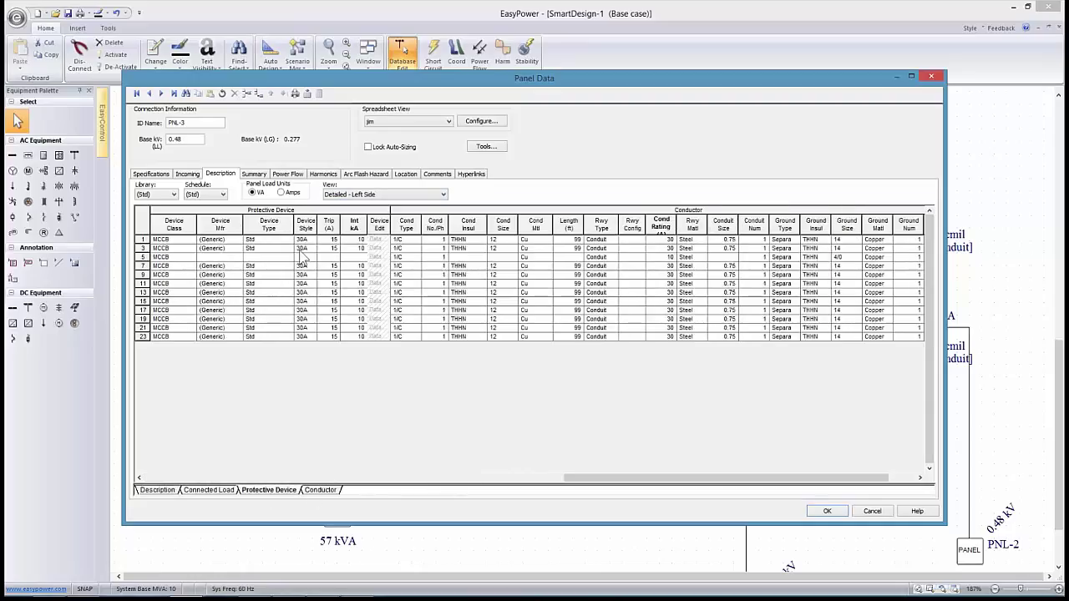
pyautogui.click(825, 510)
# Review the Auto Design Report for PNL-3's bus, cable and breaker sizing, and close the report
pyautogui.click(369, 57)
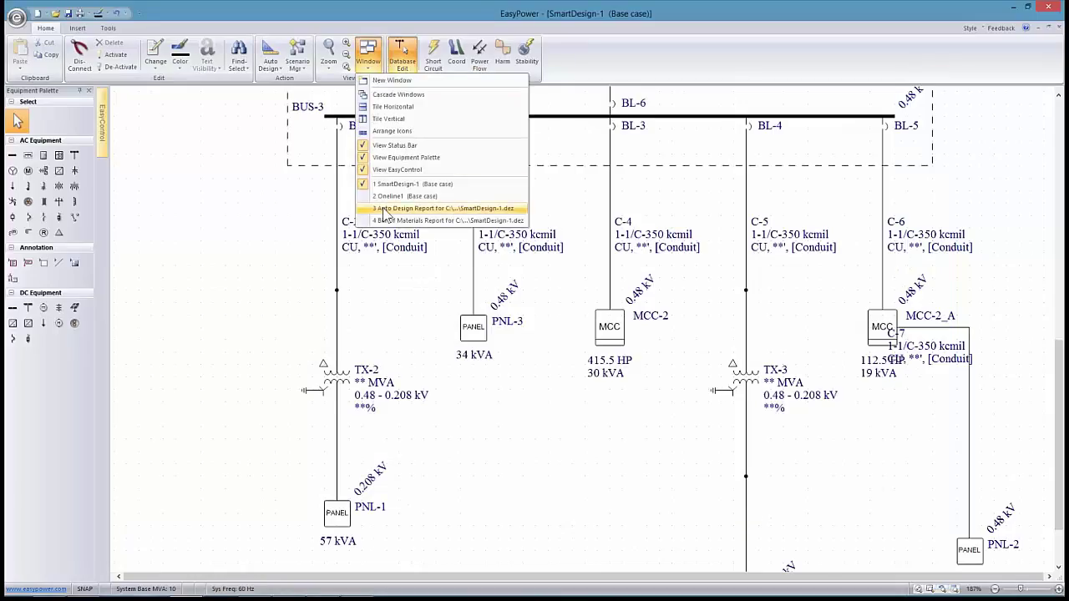
pyautogui.click(387, 209)
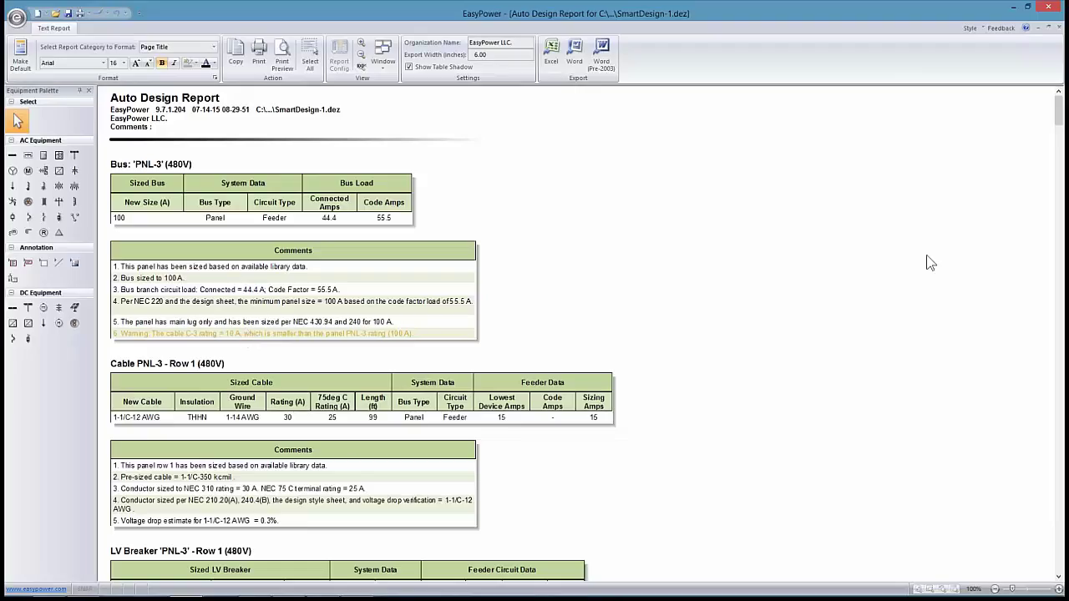
pyautogui.click(17, 16)
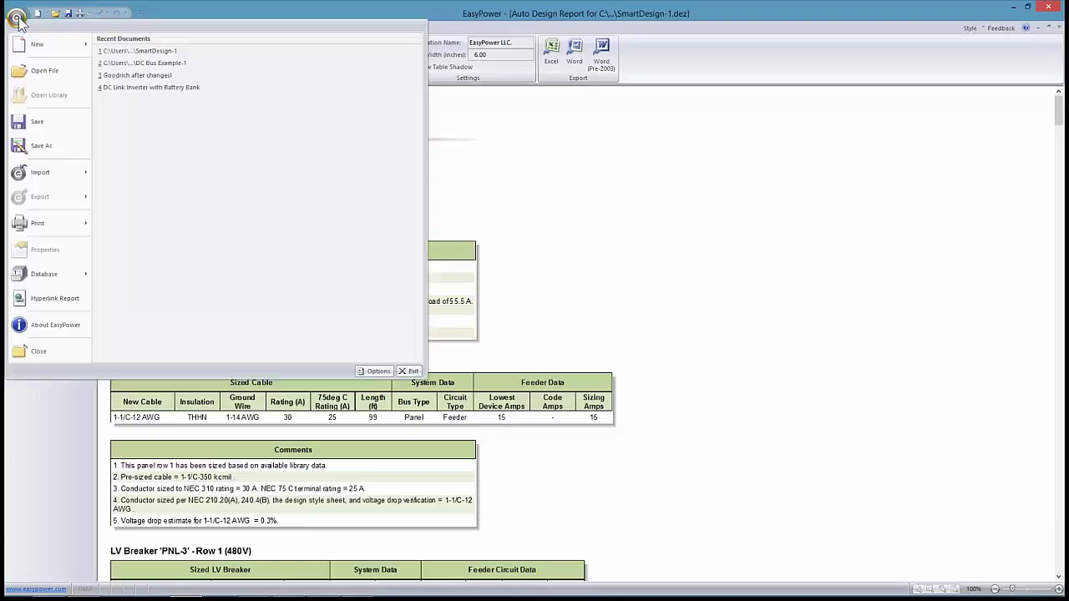
pyautogui.click(33, 351)
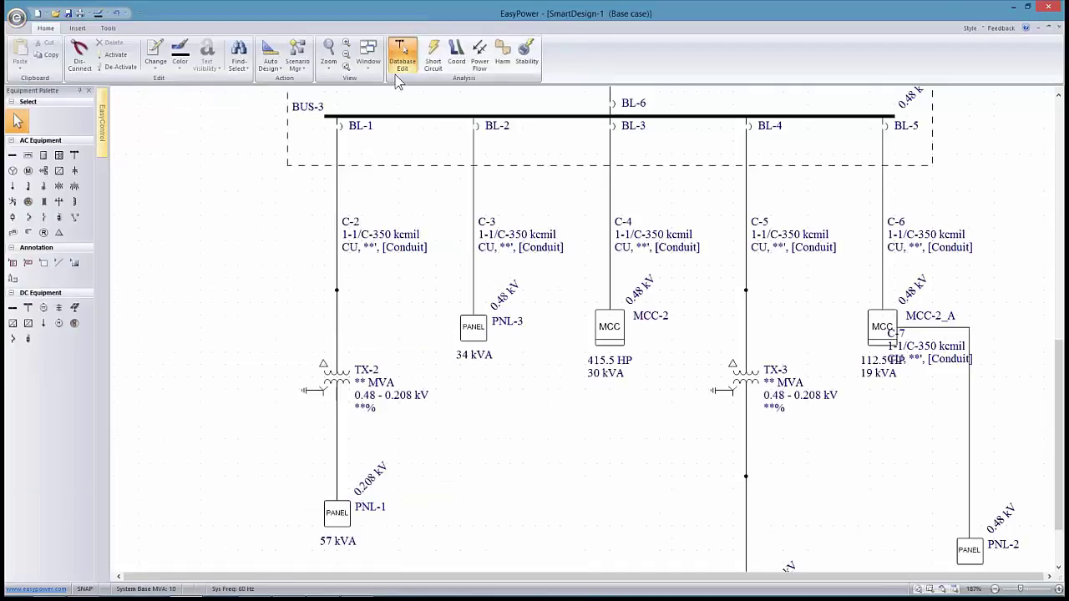
# Review the Bill of Materials Report for PNL-3 down to the total equipment cost, and close the report
pyautogui.click(368, 62)
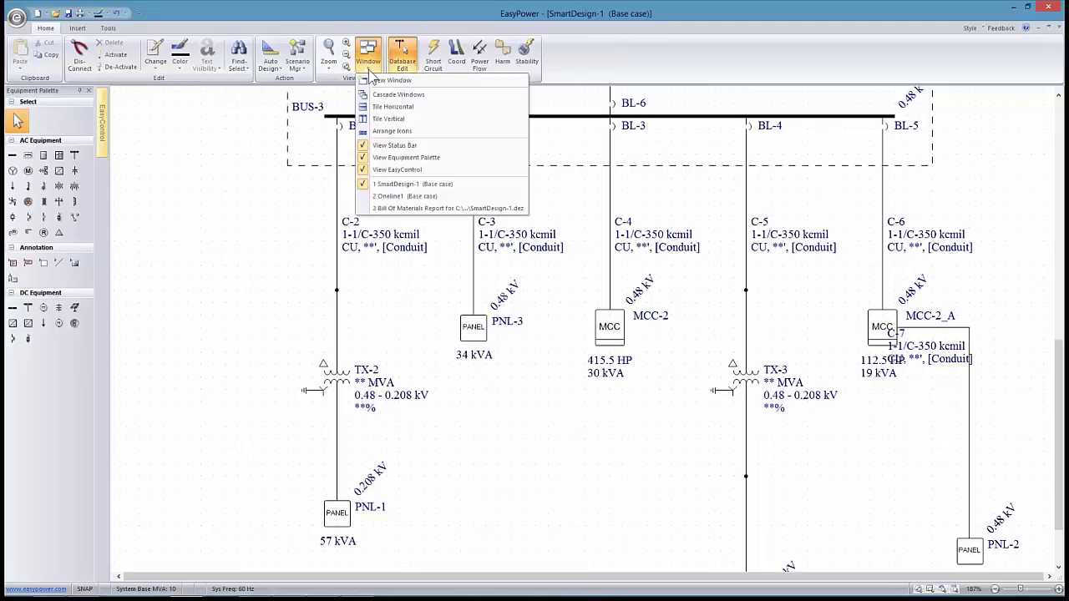
pyautogui.click(384, 209)
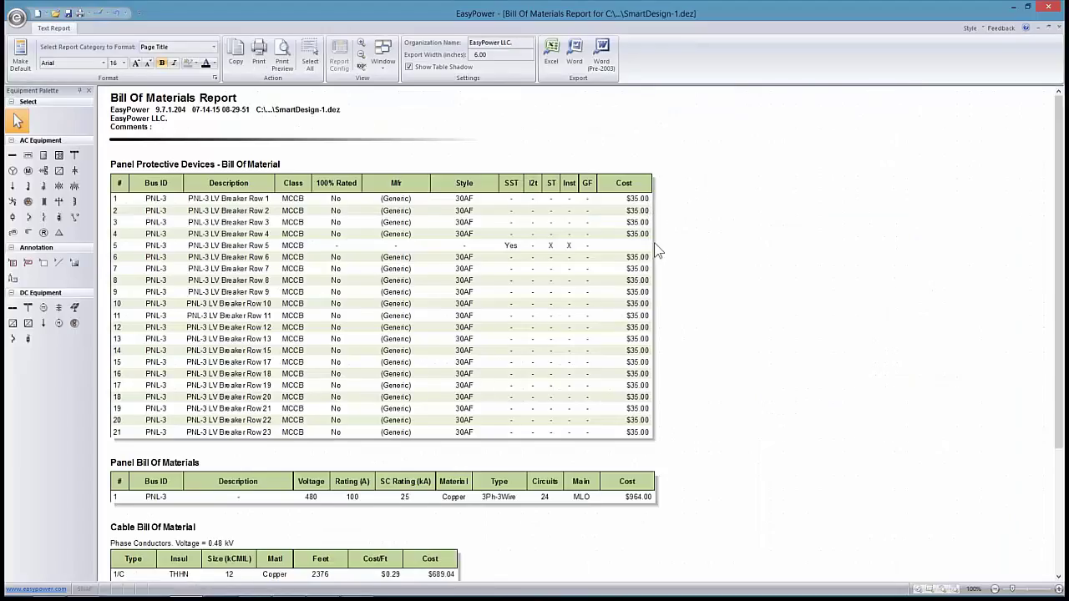
pyautogui.scroll(-4, 1057, 279)
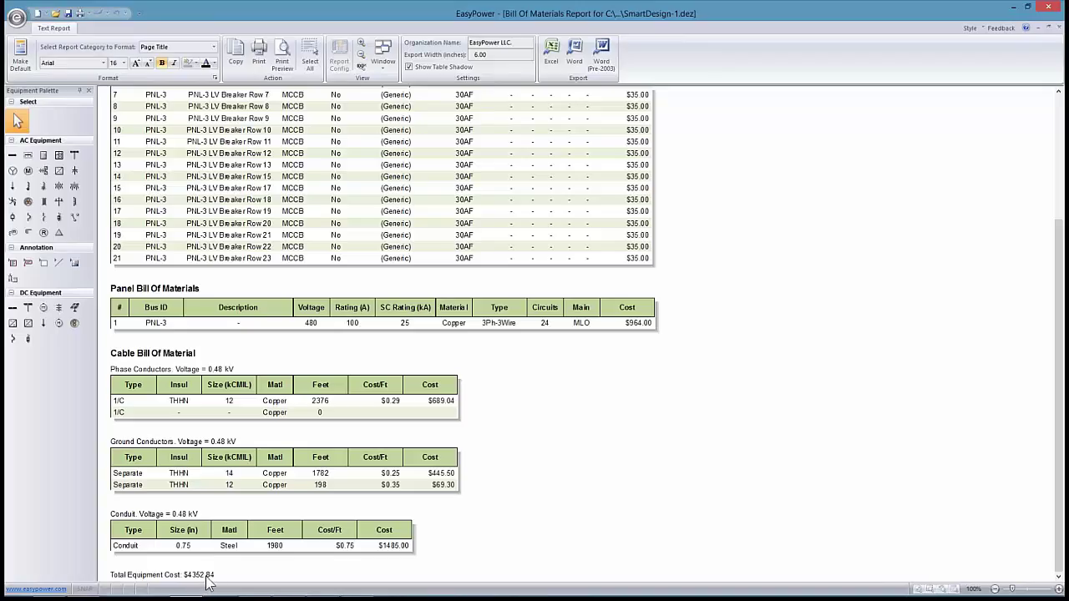
pyautogui.click(17, 16)
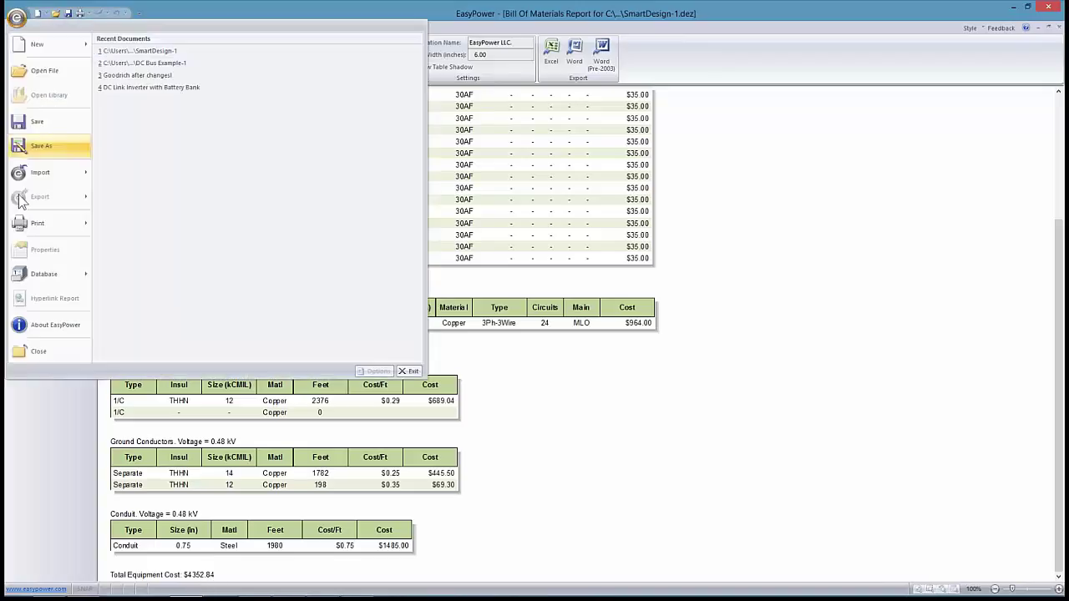
pyautogui.click(28, 347)
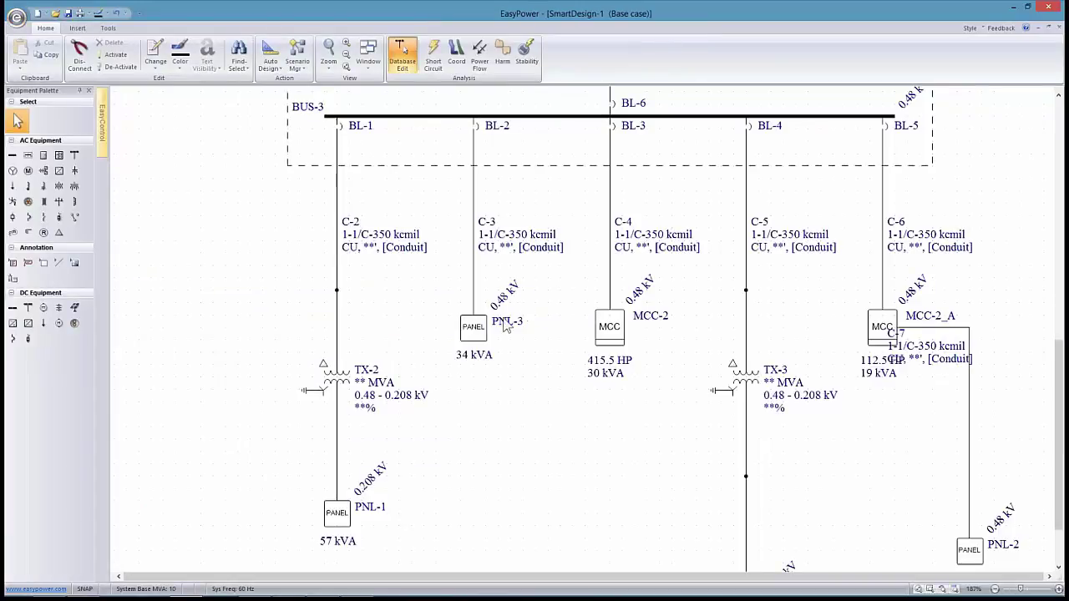
# Set the design library sheet in the Auto Design options to Square D-2007
pyautogui.scroll(-3, 511, 319)
pyautogui.moveTo(565, 228); pyautogui.dragTo(519, 322)
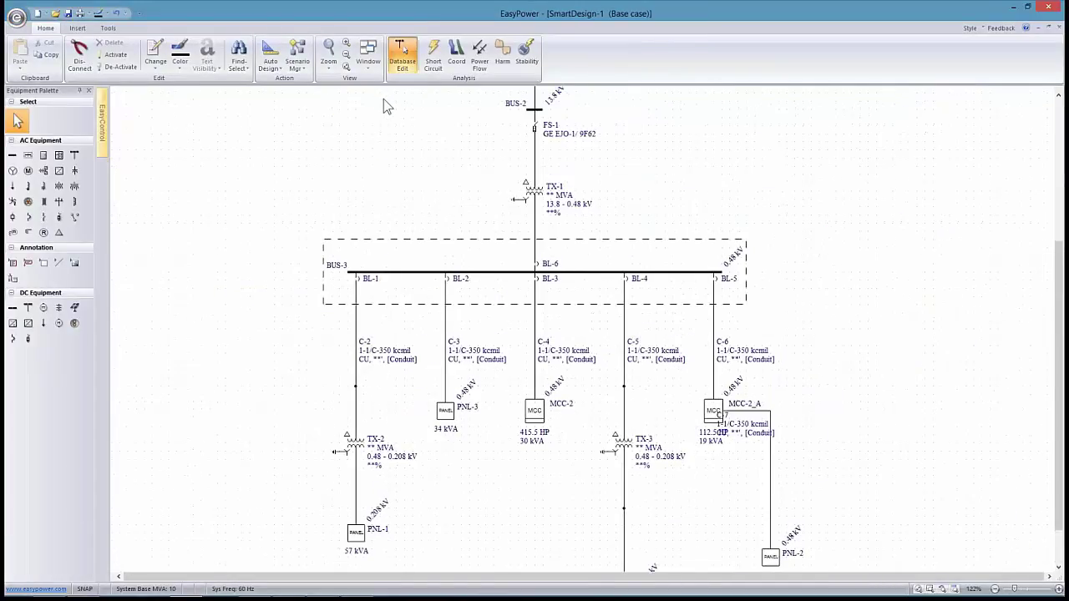
pyautogui.click(270, 65)
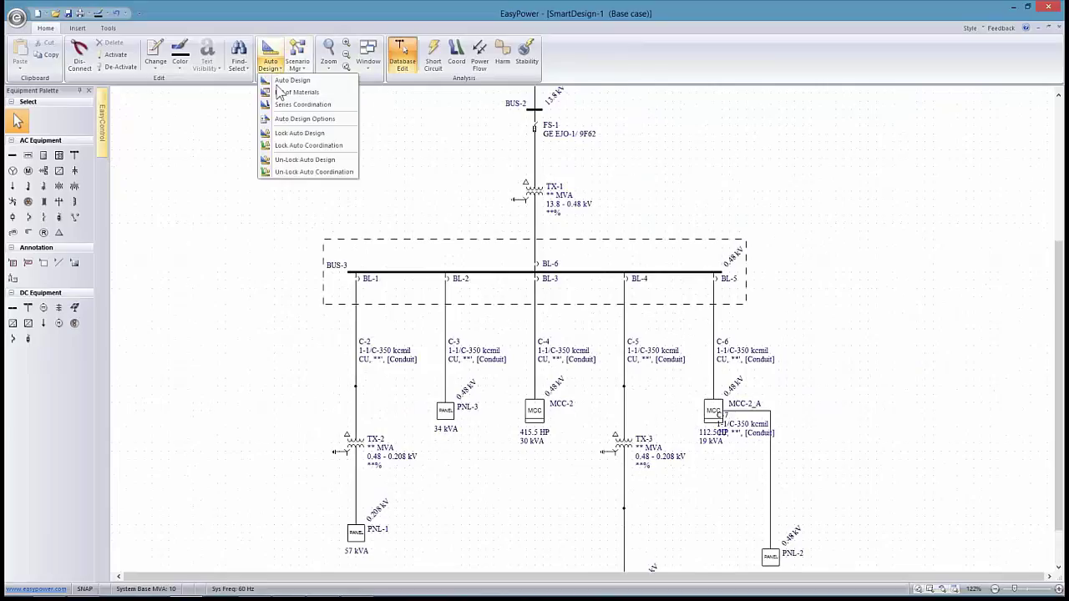
pyautogui.click(302, 119)
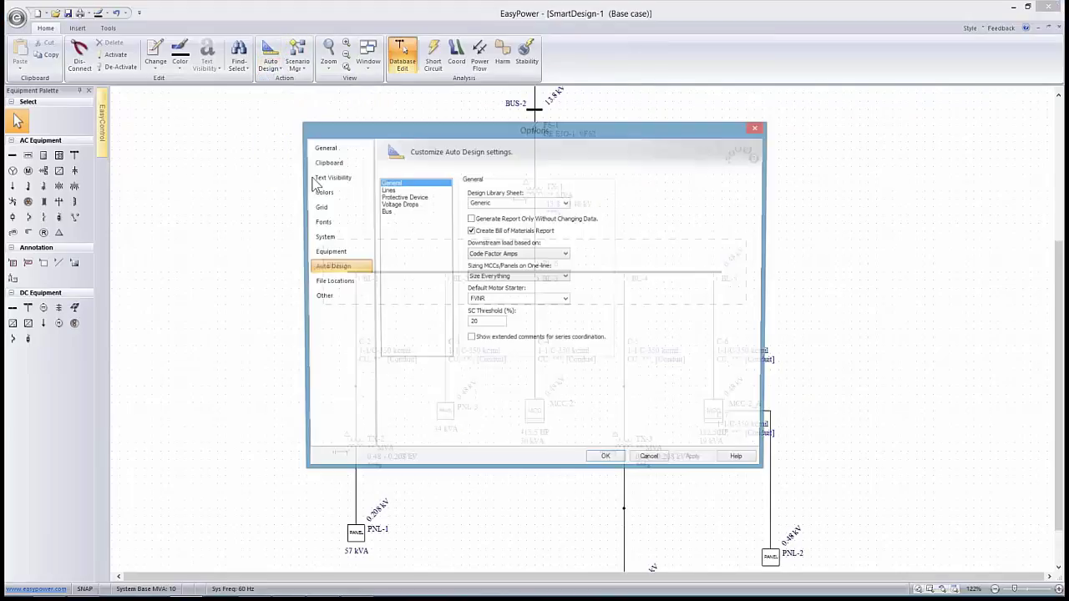
pyautogui.click(535, 203)
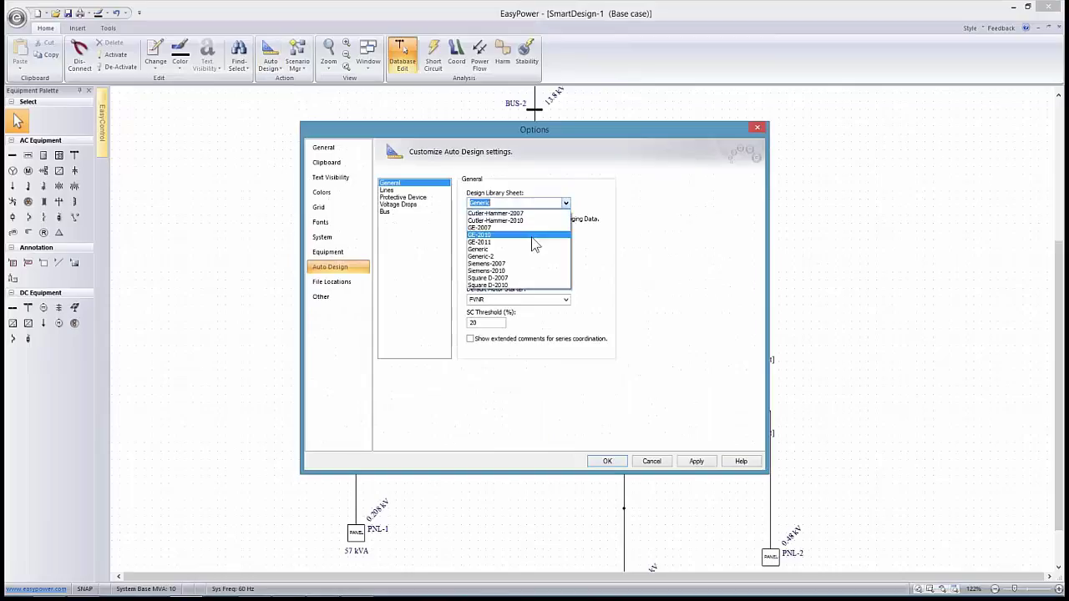
pyautogui.click(505, 278)
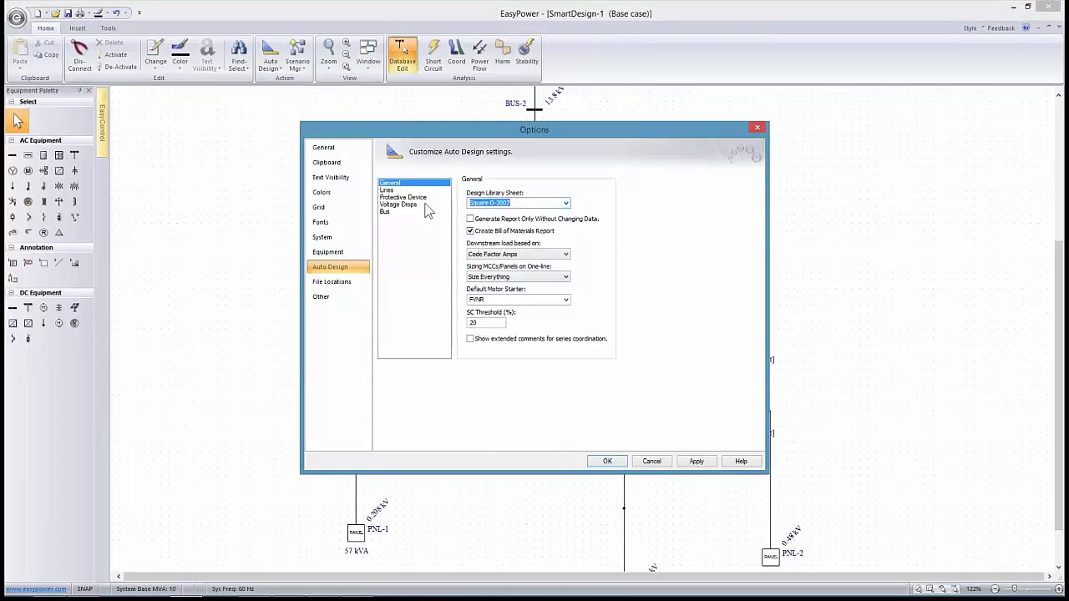
# Set the default cable length for lines to 55 ft and accept the Auto Design options
pyautogui.click(389, 190)
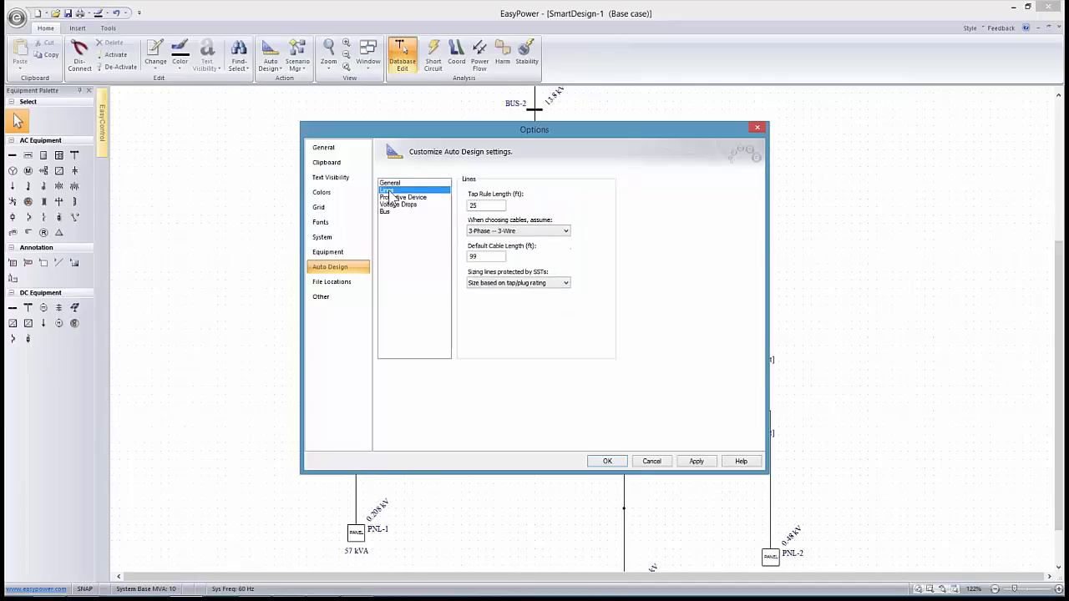
pyautogui.doubleClick(481, 255)
pyautogui.click(607, 461)
# Auto-size all the one-line equipment from BUS-2 down through BUS-3 to the MCCs and panels
pyautogui.scroll(-1, 566, 257)
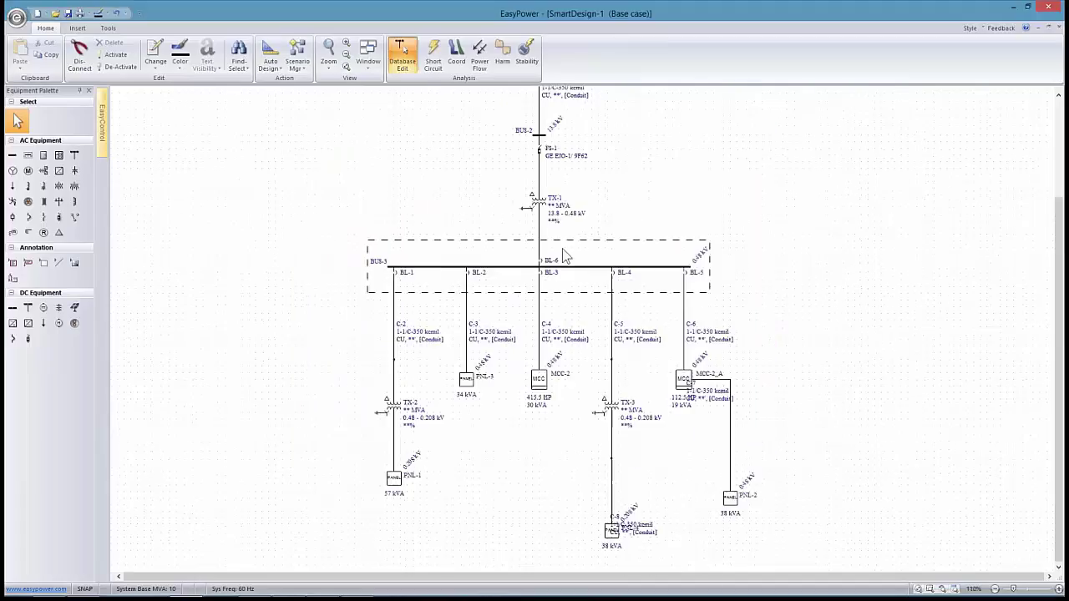
pyautogui.scroll(-3, 565, 257)
pyautogui.moveTo(350, 150); pyautogui.dragTo(798, 513)
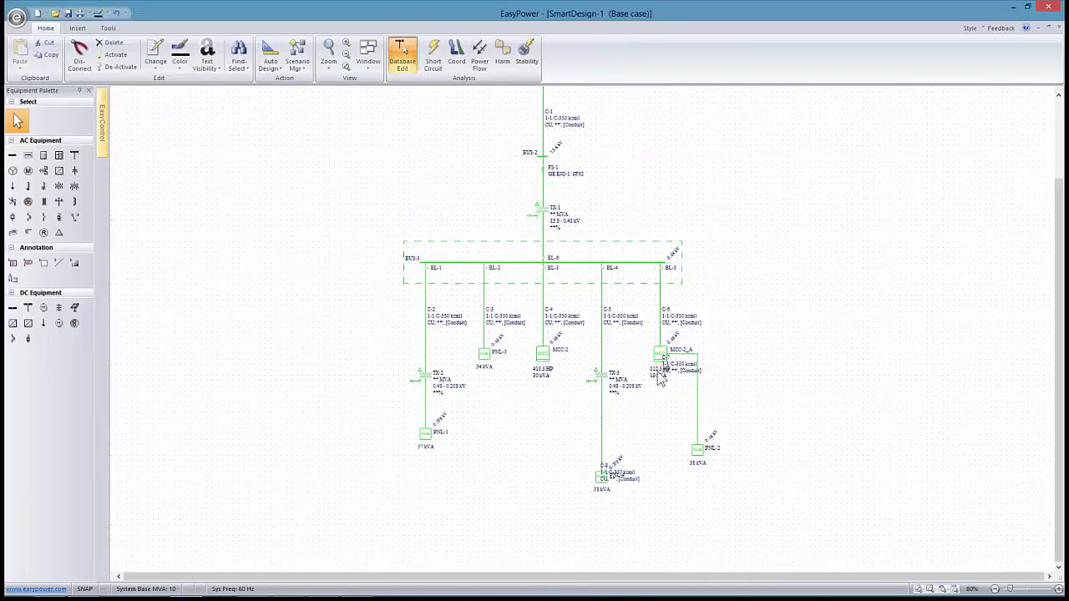
pyautogui.click(268, 53)
pyautogui.click(269, 53)
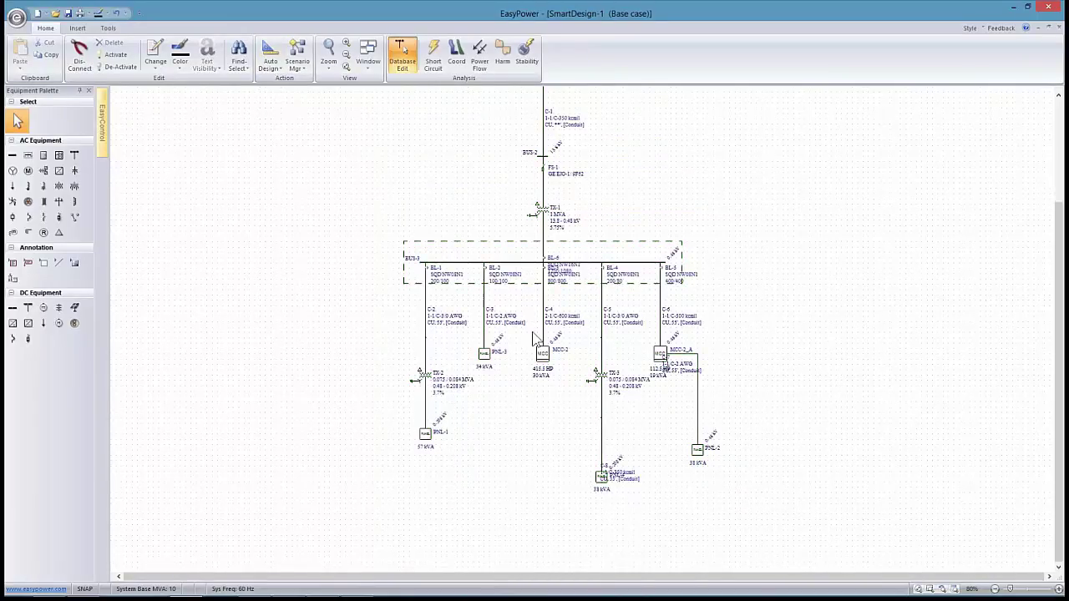
# Examine the auto-sized transformers, breakers and cables on the one-line from TX-1 down to the panels
pyautogui.scroll(3, 537, 342)
pyautogui.moveTo(575, 199); pyautogui.dragTo(571, 180)
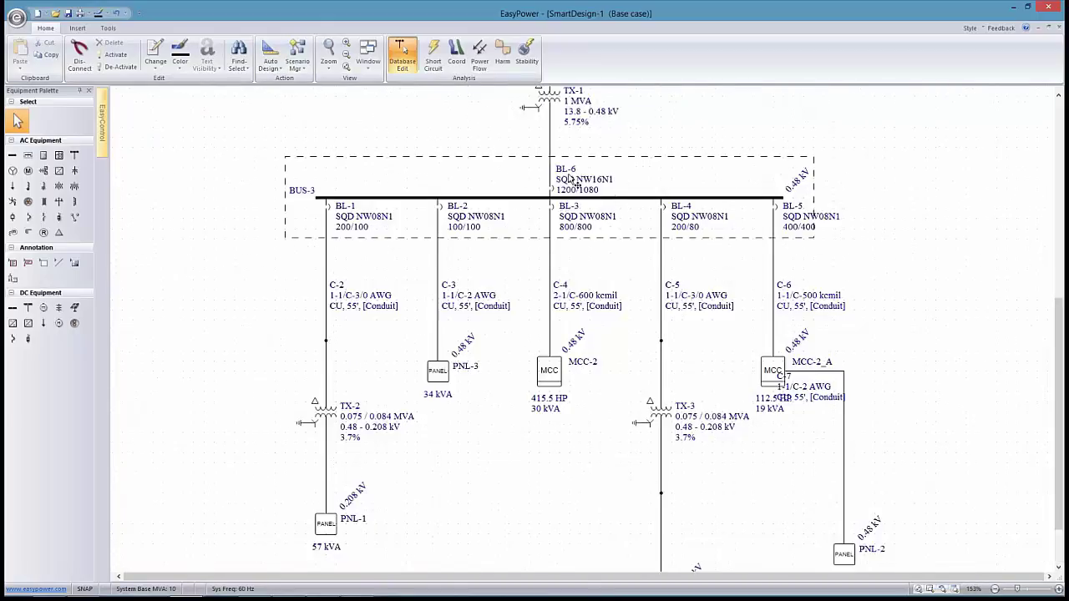
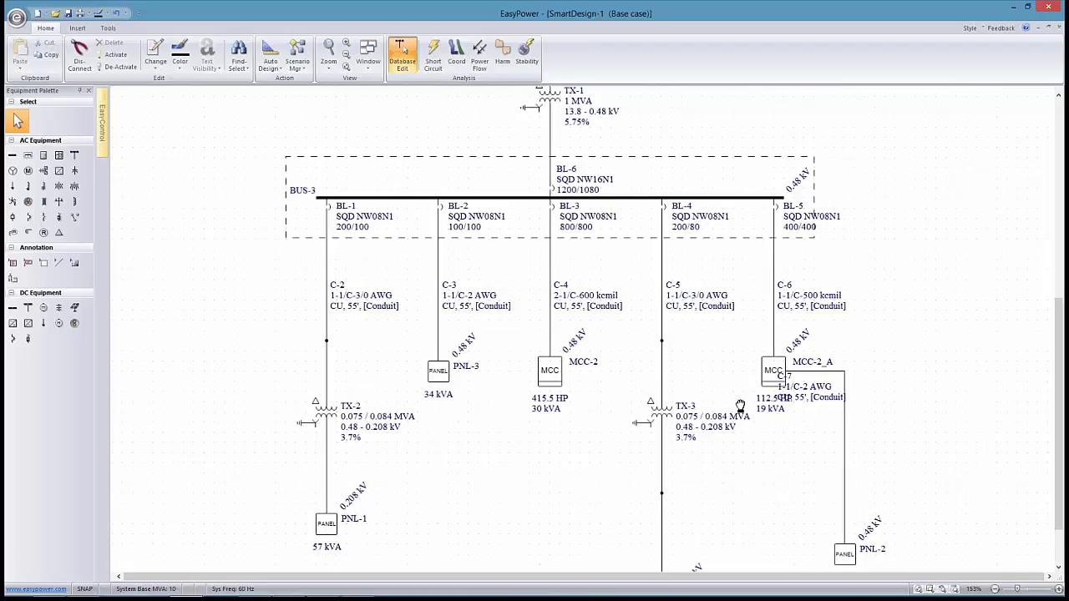
pyautogui.scroll(-3, 740, 406)
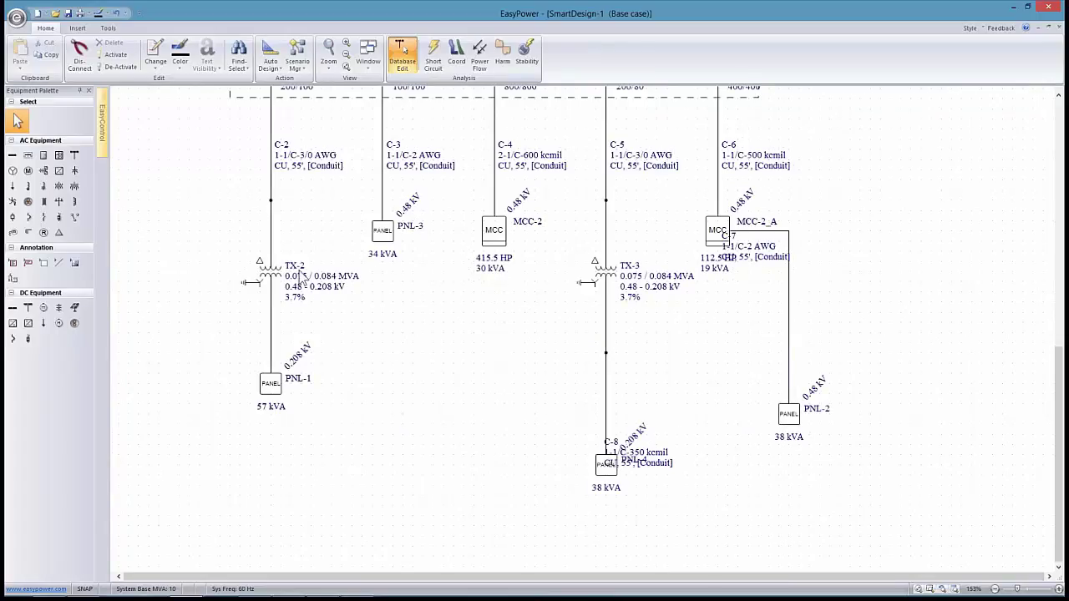
pyautogui.scroll(4, 335, 225)
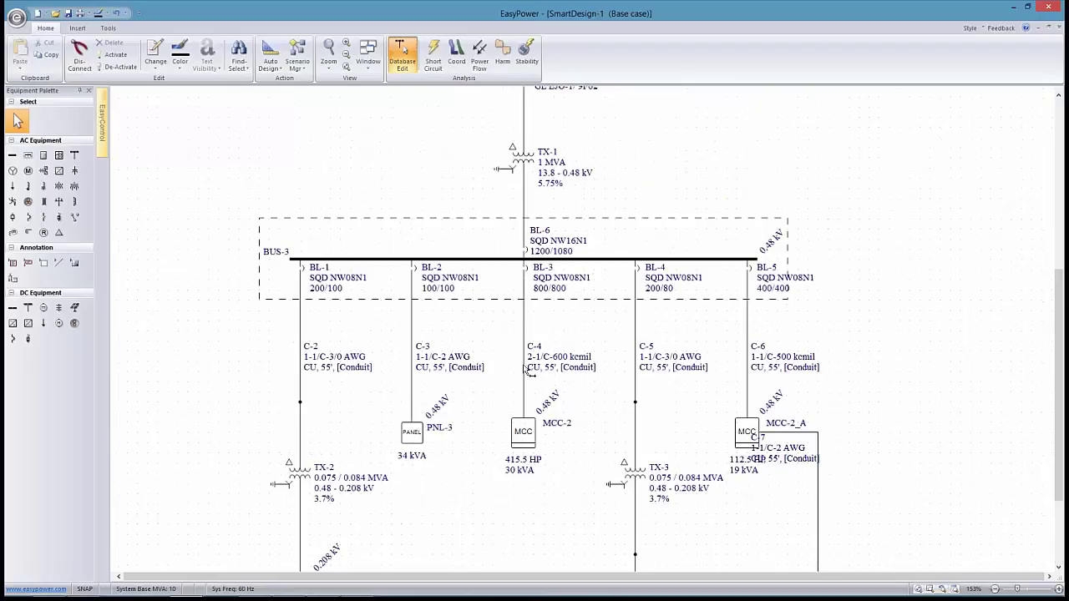
pyautogui.scroll(-3, 528, 371)
pyautogui.scroll(2, 602, 276)
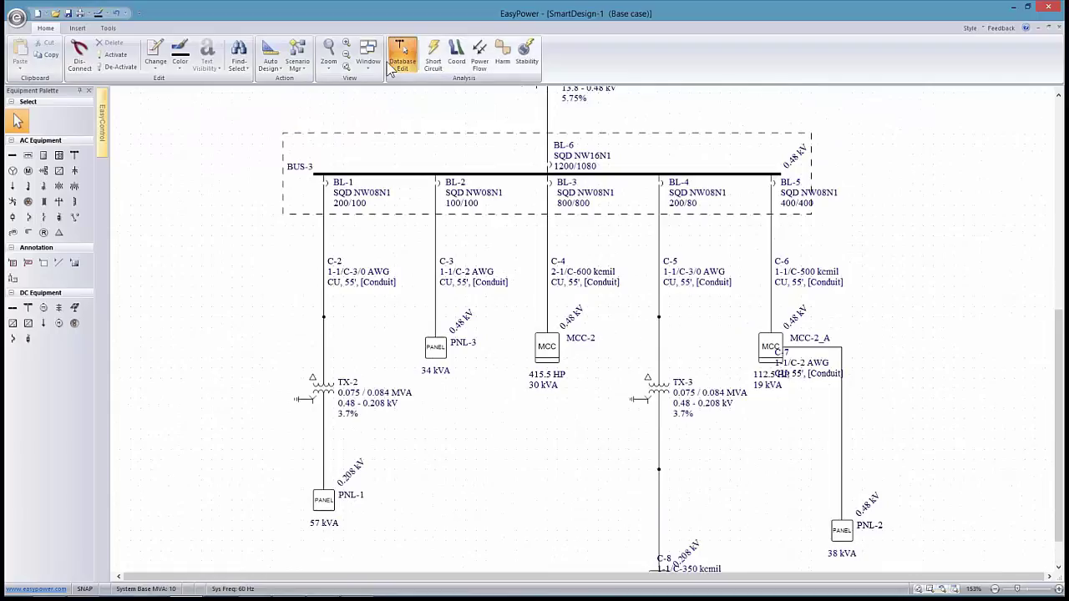
# Open the Auto Design Report for SmartDesign-1 and review the sizing of TX-1, BUS-3 and breaker BL-6
pyautogui.click(368, 55)
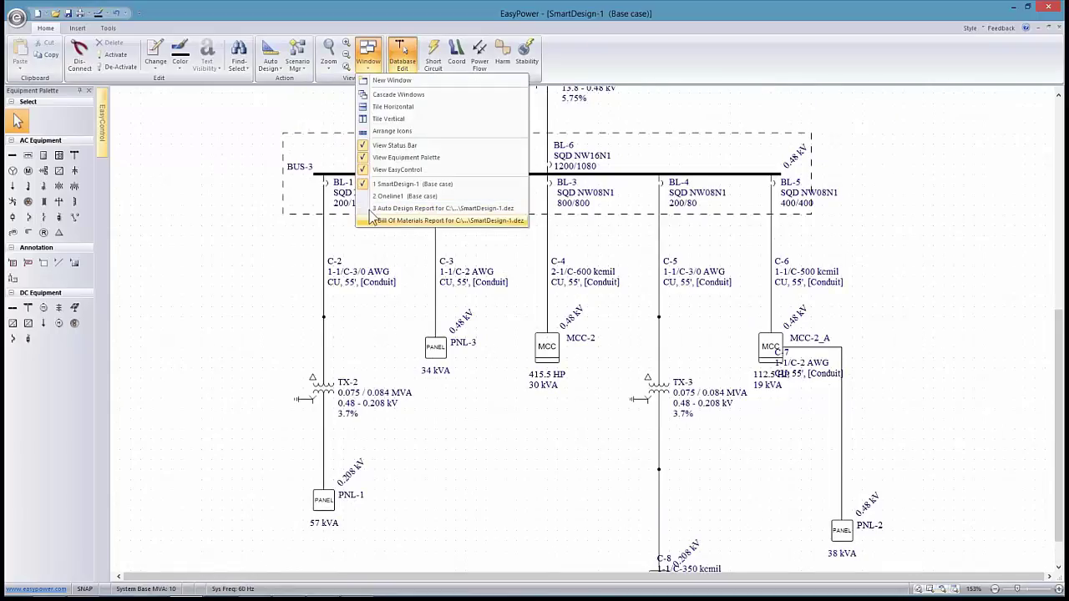
pyautogui.click(372, 211)
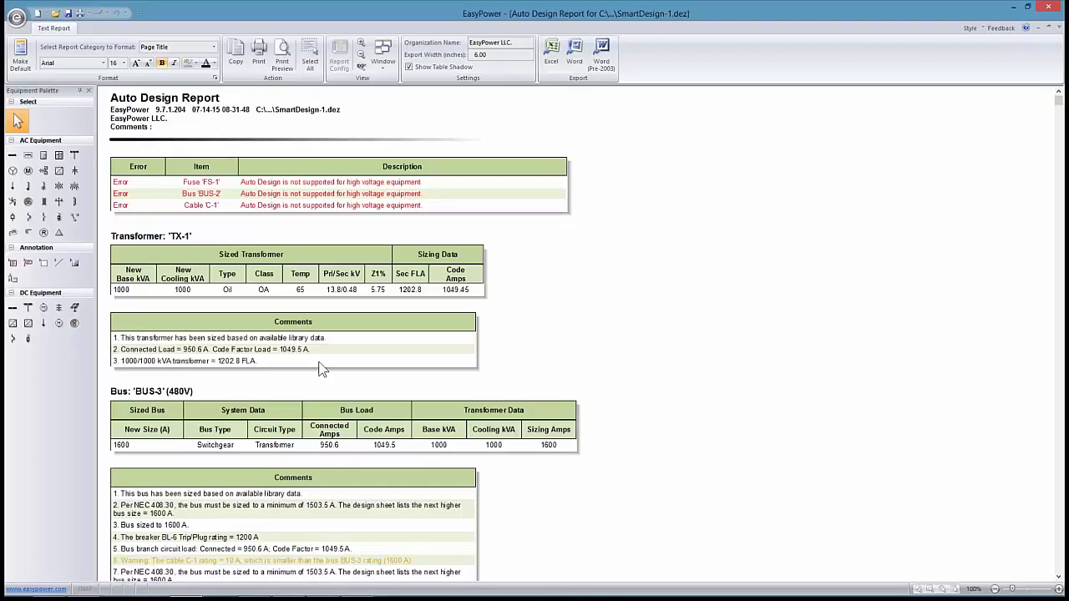
pyautogui.scroll(-4, 323, 369)
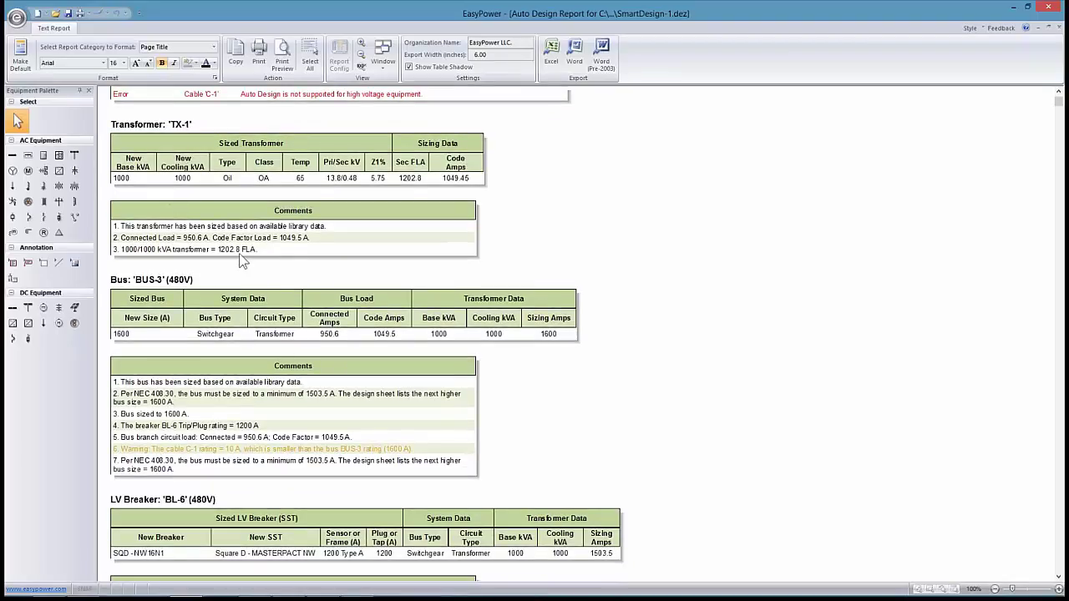
# Read the Auto Design Report comments on bus BUS-3 and breaker BL-6, including the cable C-1 and tap/plug rating warnings
pyautogui.scroll(-1, 267, 367)
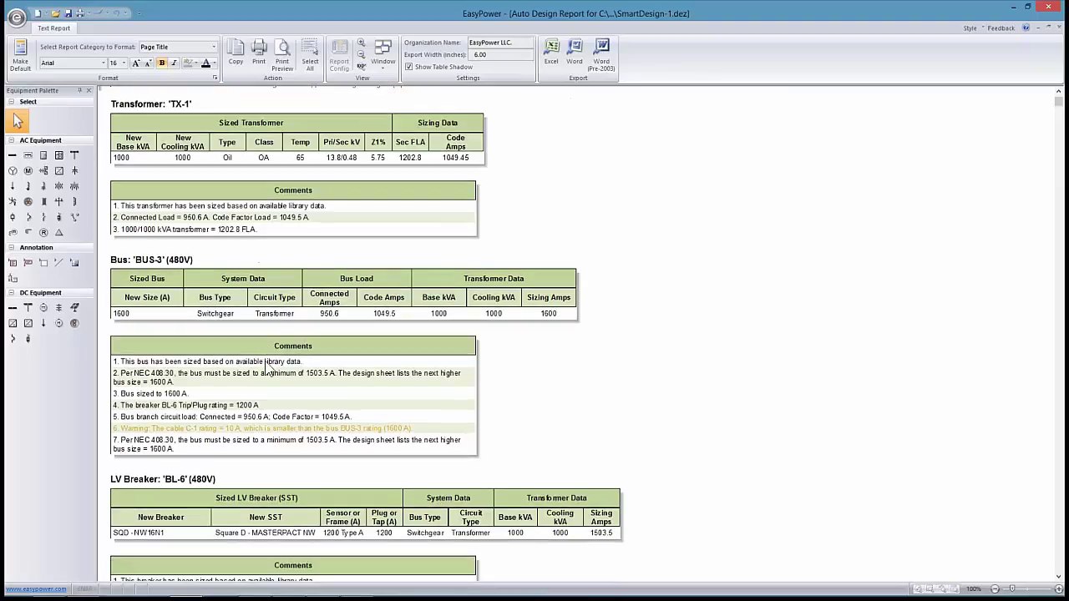
pyautogui.scroll(-1, 267, 367)
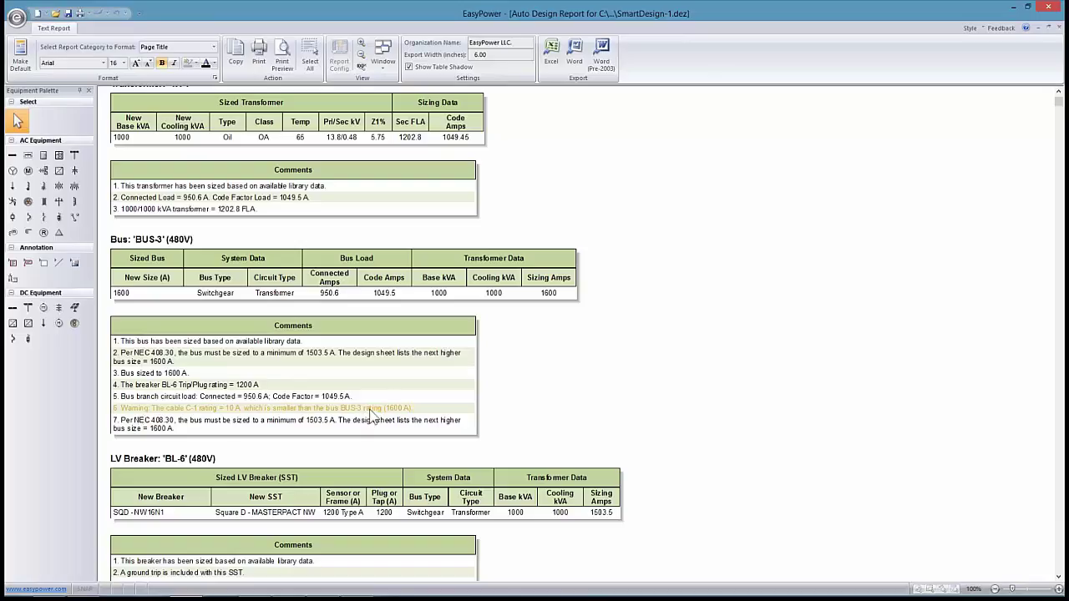
pyautogui.scroll(-3, 367, 412)
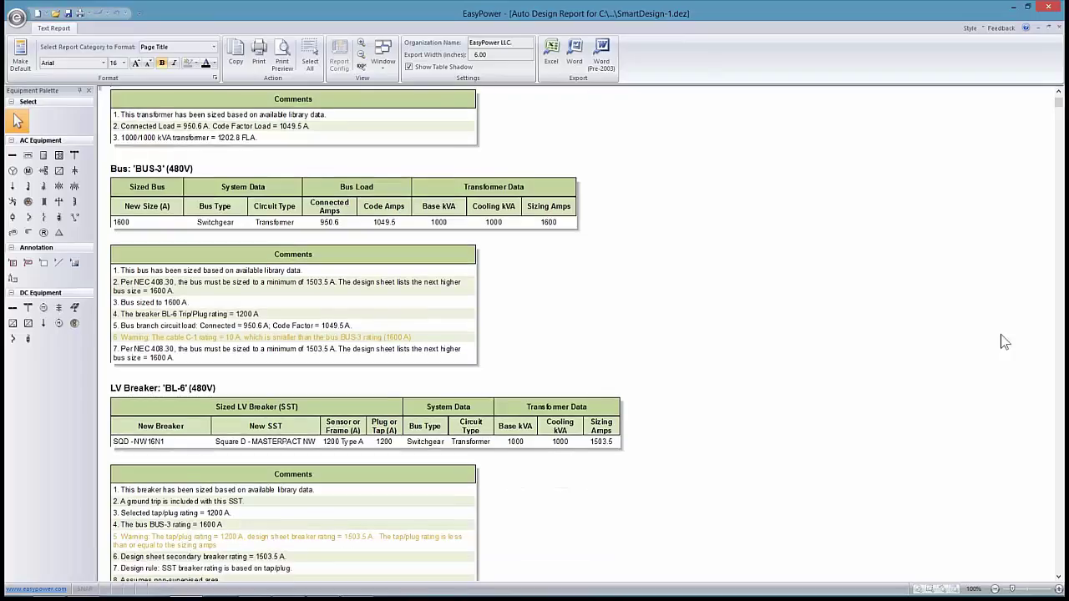
# Review the PNL-1 cable and breaker sizing for rows 1 to 7 in the Auto Design Report and close the report
pyautogui.click(1059, 374)
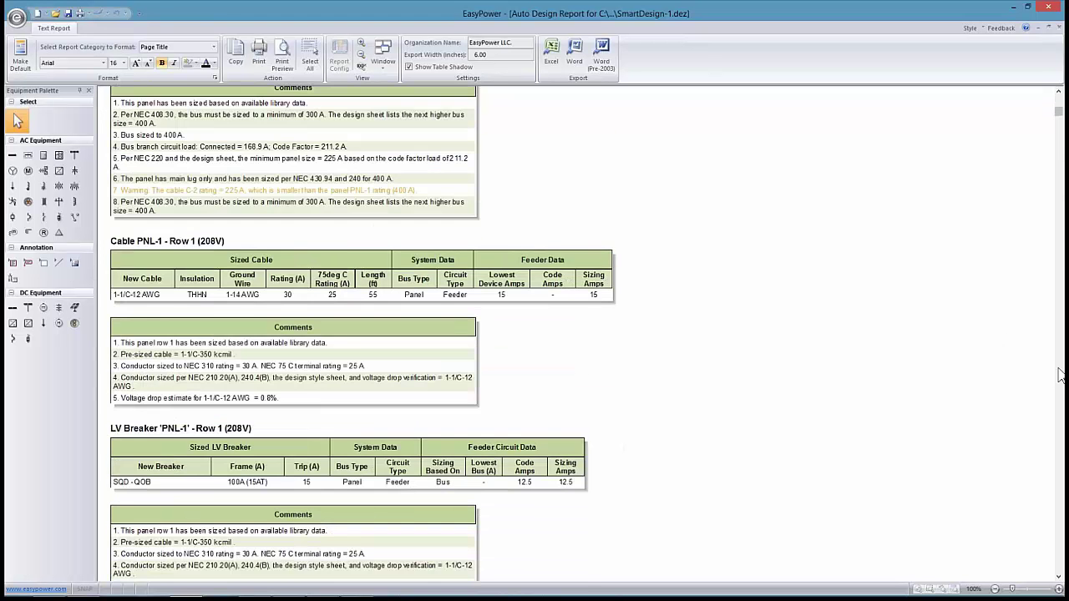
pyautogui.click(1059, 374)
pyautogui.click(1058, 374)
pyautogui.click(1059, 374)
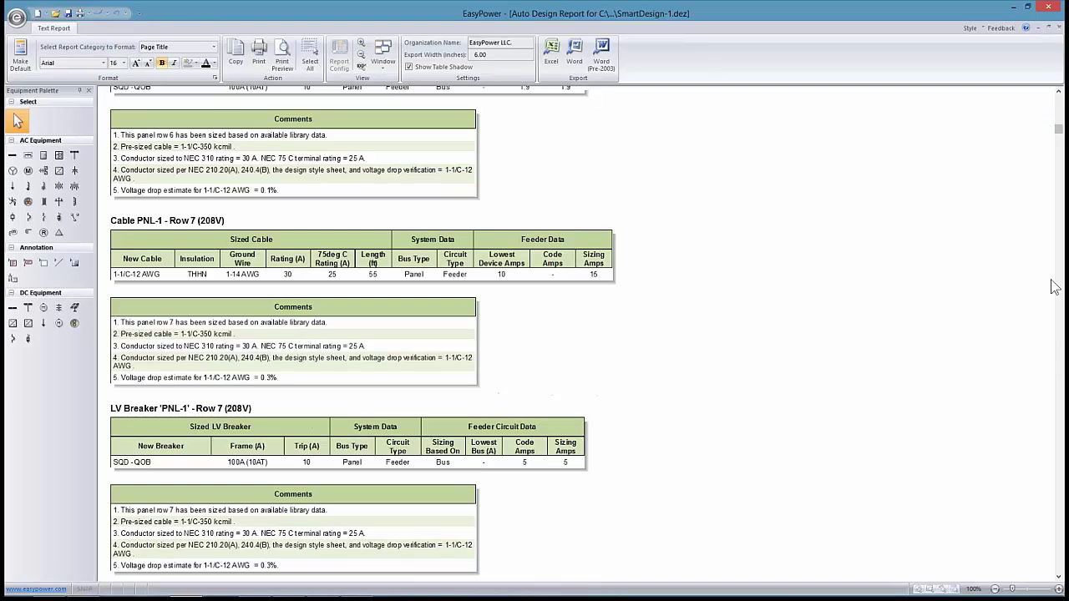
pyautogui.scroll(2, 711, 266)
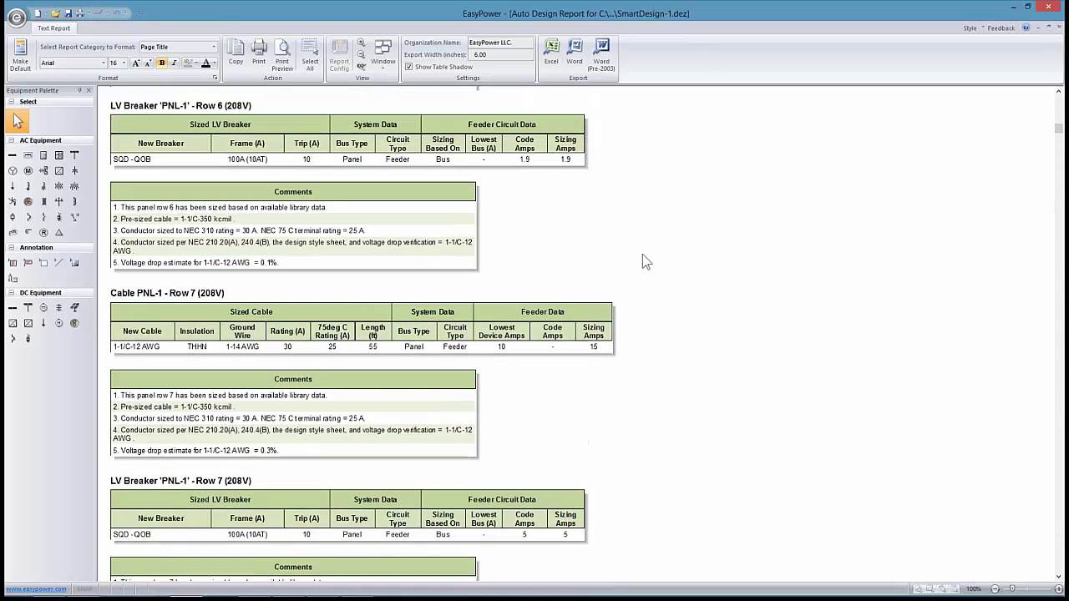
pyautogui.scroll(3, 642, 261)
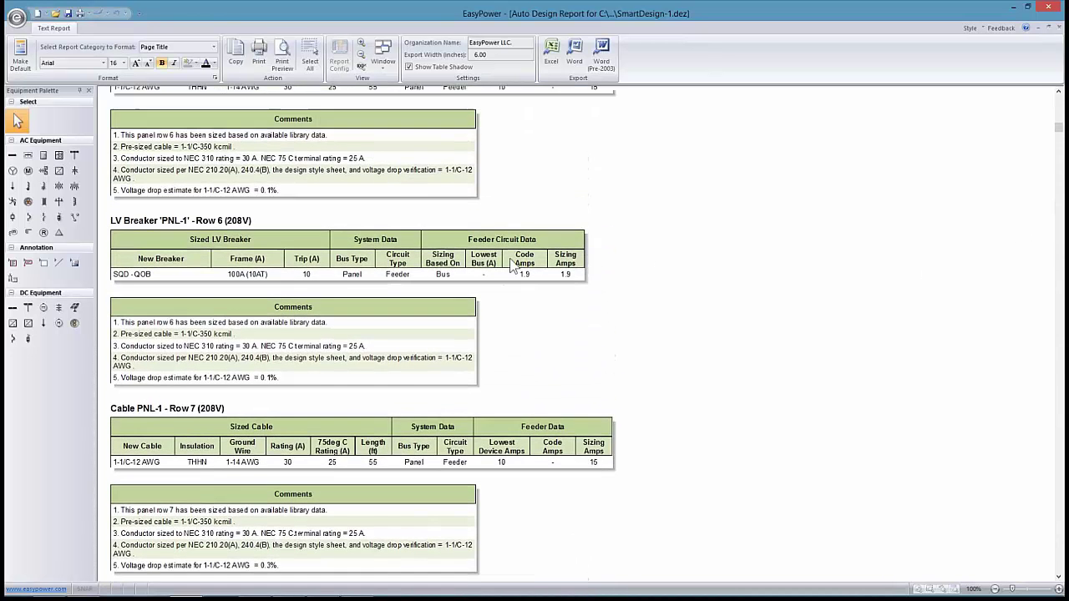
pyautogui.scroll(3, 512, 263)
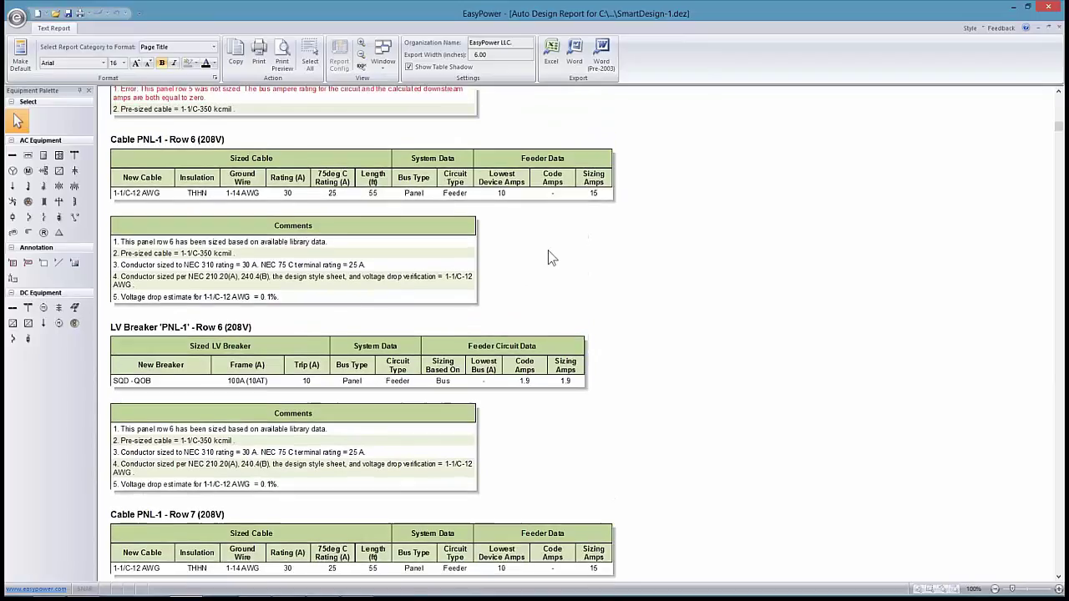
pyautogui.scroll(3, 535, 251)
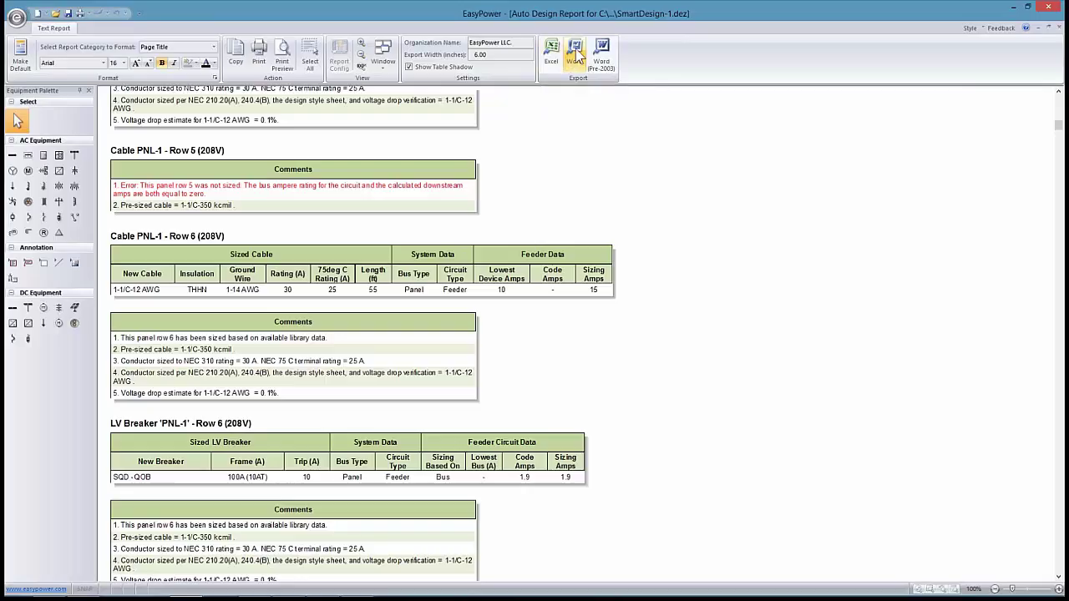
pyautogui.click(16, 17)
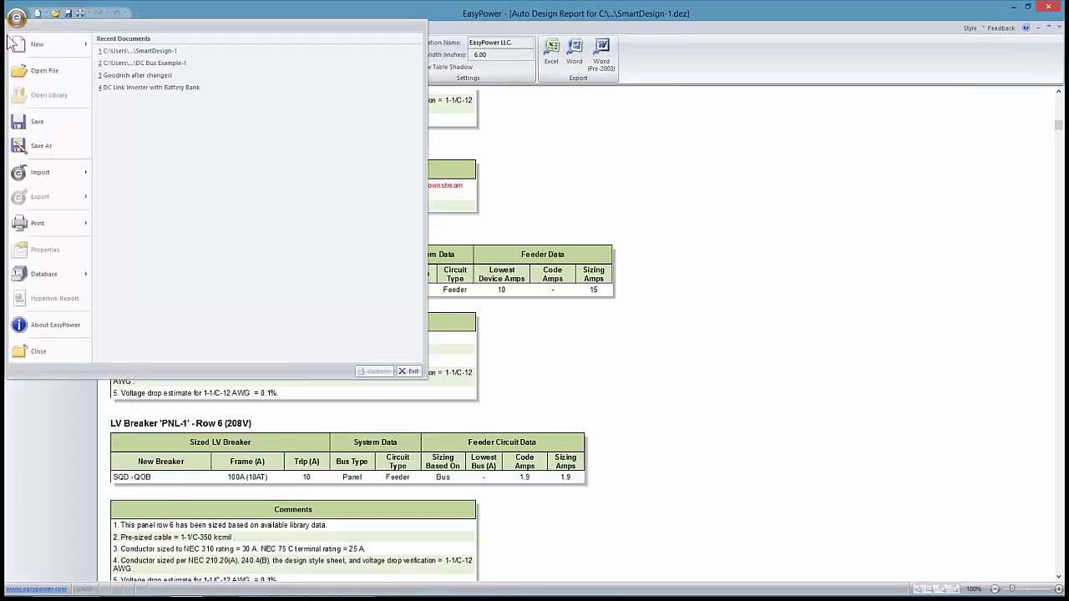
pyautogui.click(39, 351)
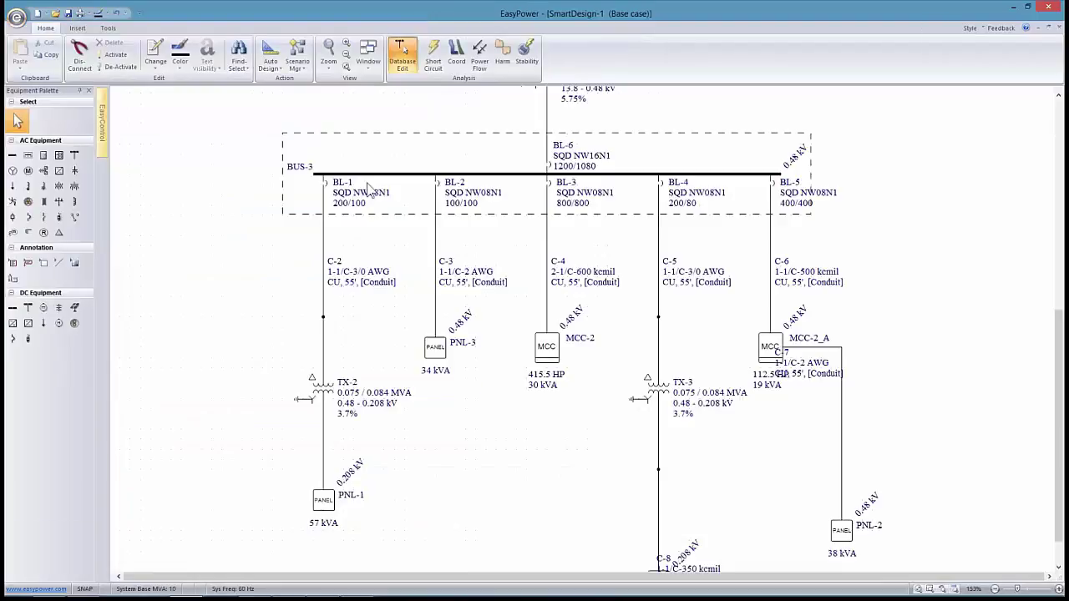
# Open the Bill of Materials Report for SmartDesign-1 and review its equipment, conductor and conduit costs down to the total equipment cost
pyautogui.click(369, 64)
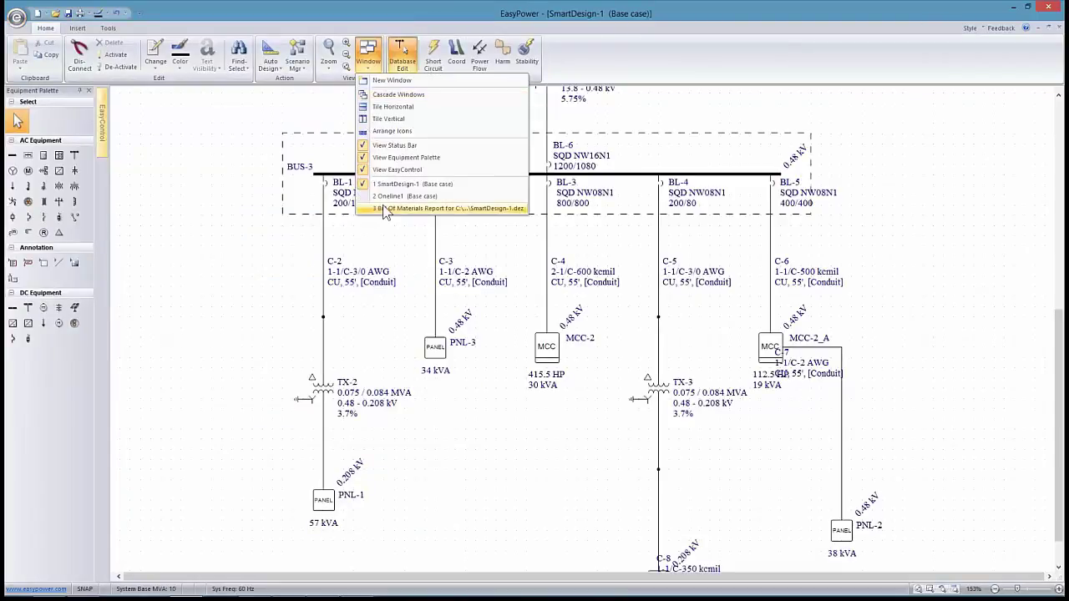
pyautogui.click(386, 209)
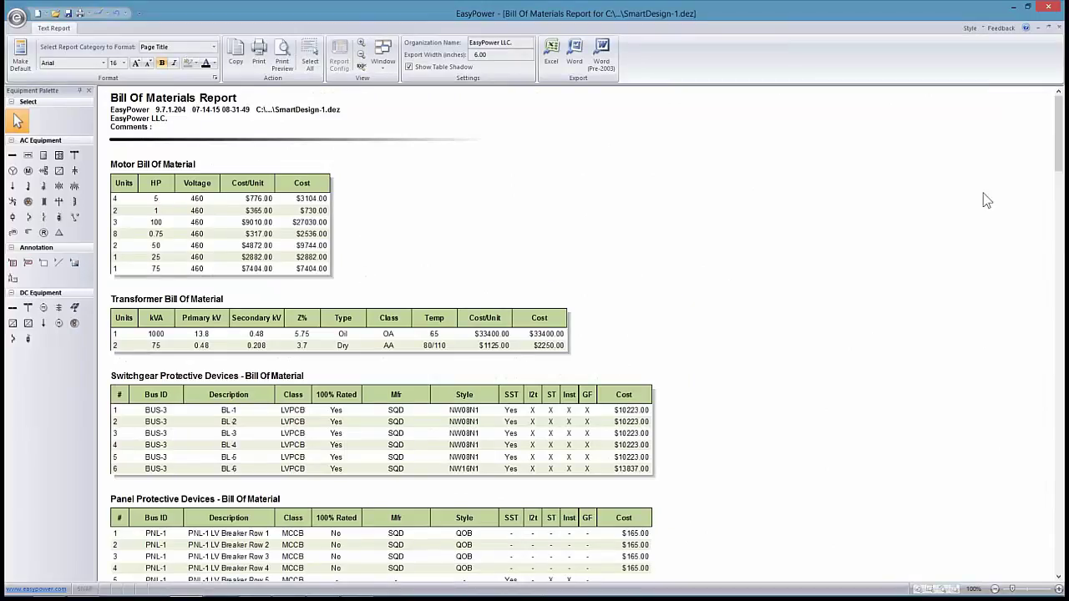
pyautogui.moveTo(1057, 167); pyautogui.dragTo(1054, 577)
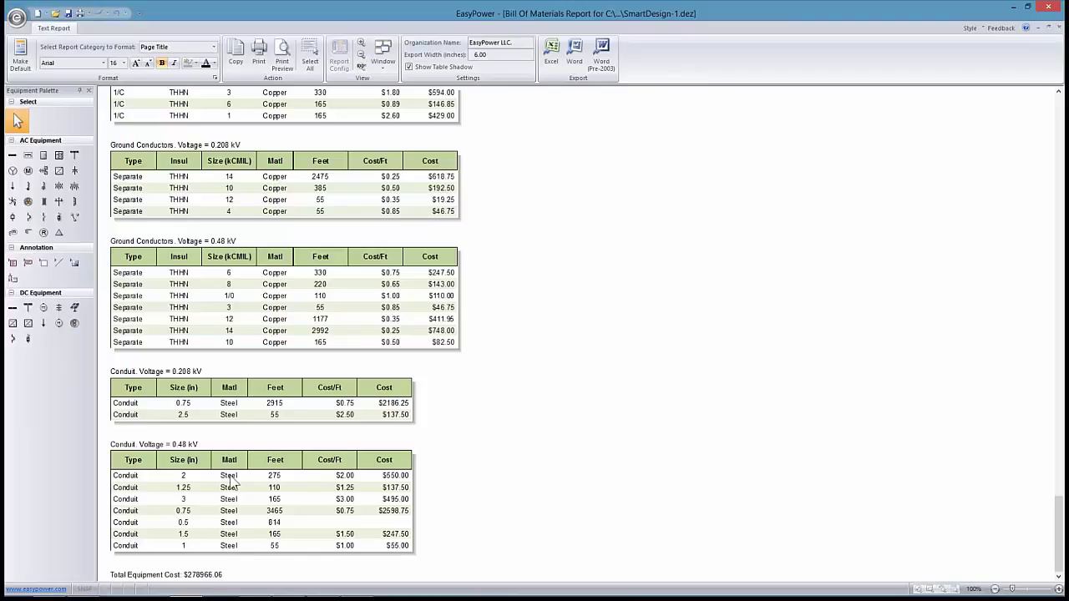
pyautogui.scroll(1, 231, 482)
pyautogui.scroll(1, 251, 474)
pyautogui.scroll(-2, 269, 468)
pyautogui.moveTo(1058, 505); pyautogui.dragTo(1007, 561)
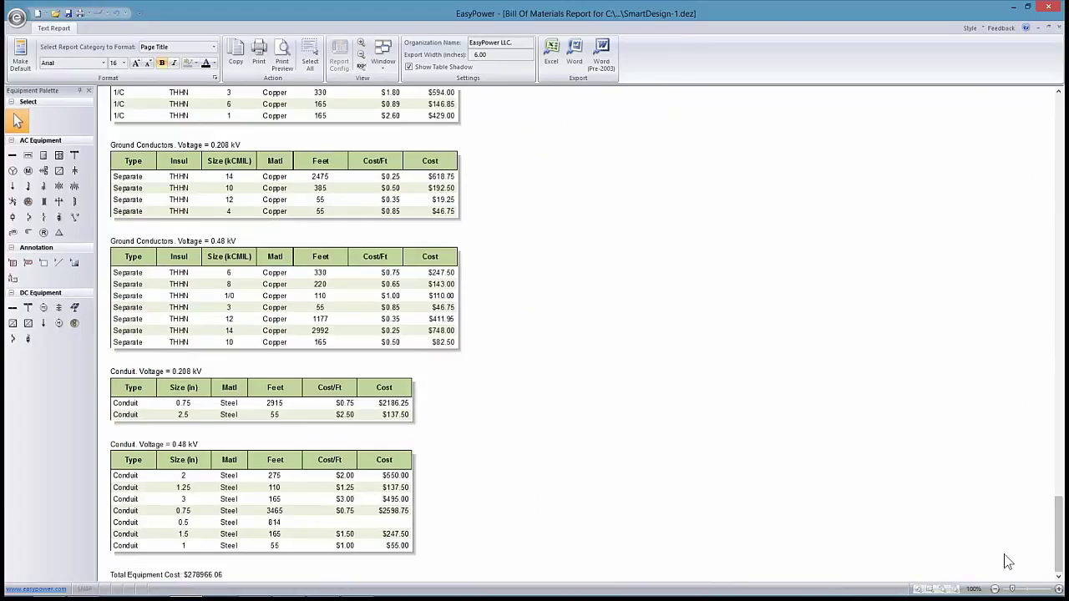
pyautogui.moveTo(1059, 535); pyautogui.dragTo(1059, 133)
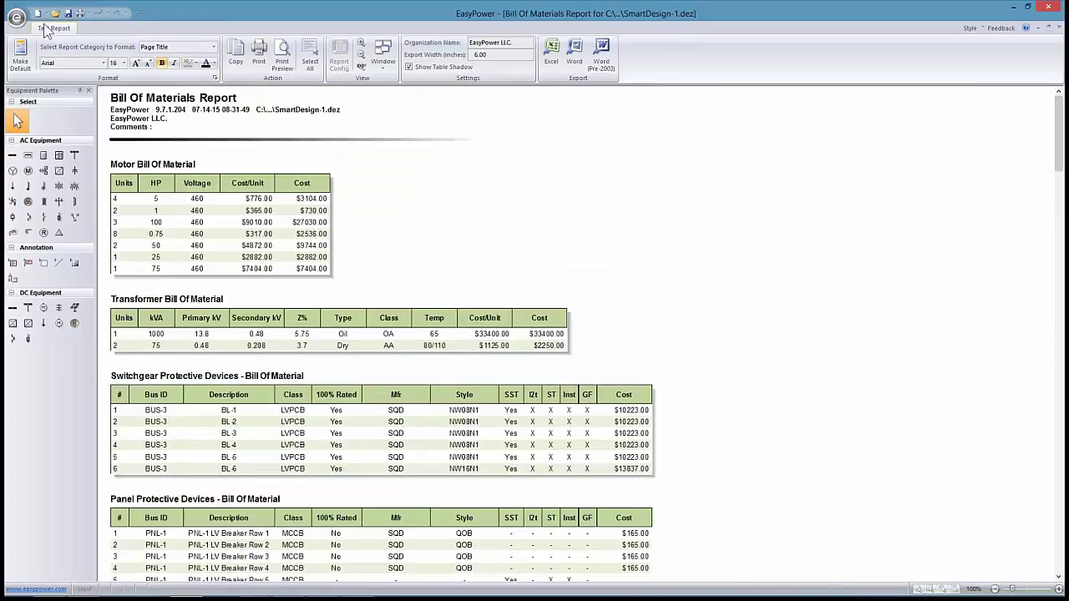
# Close the Bill of Materials Report and return to the one-line around BUS-3
pyautogui.click(18, 18)
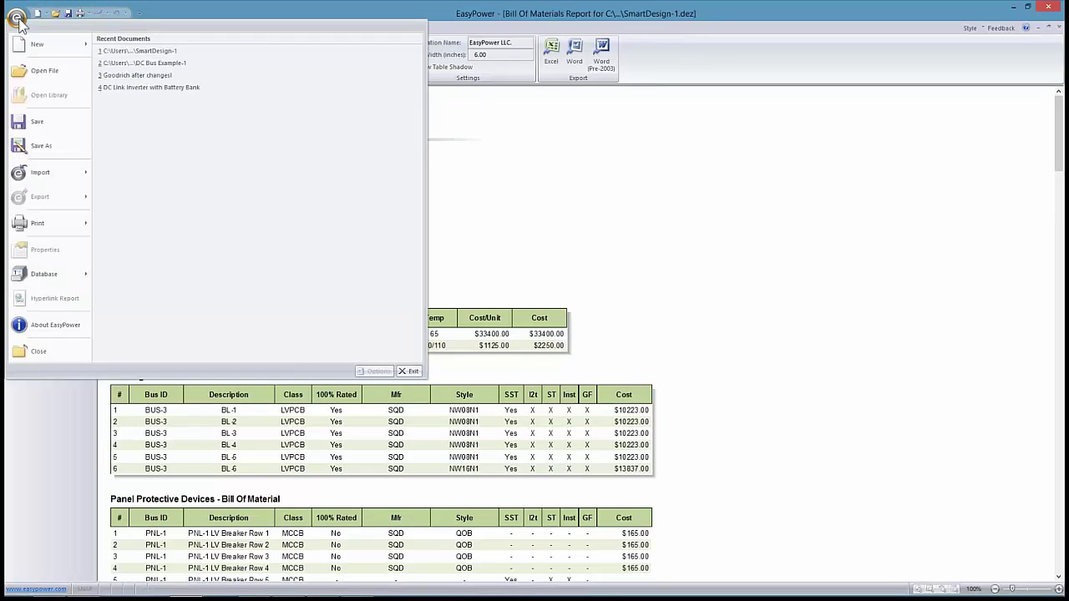
pyautogui.click(39, 351)
pyautogui.scroll(-5, 504, 269)
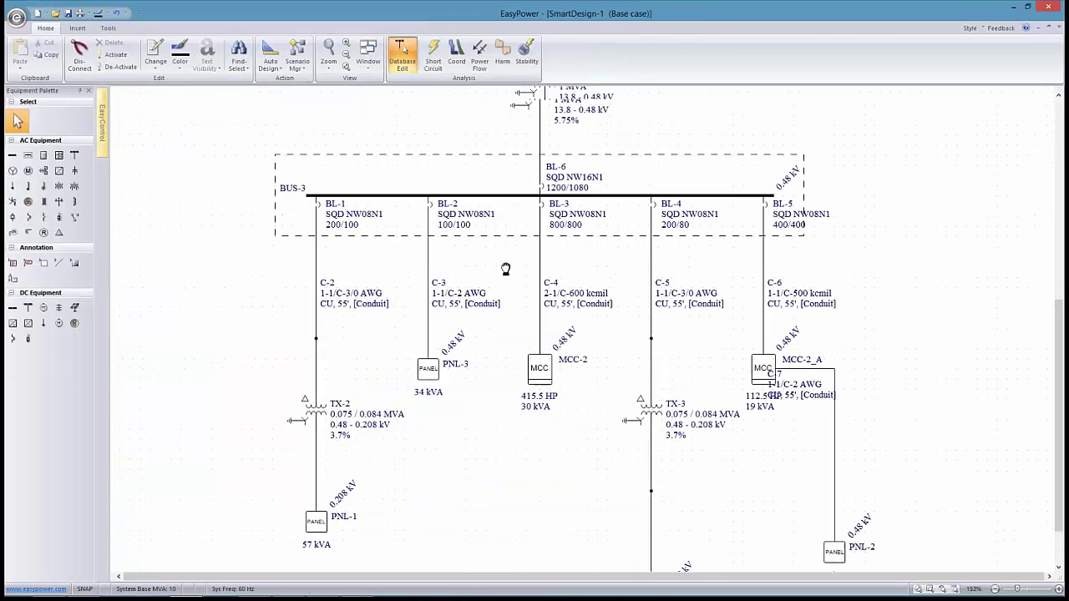